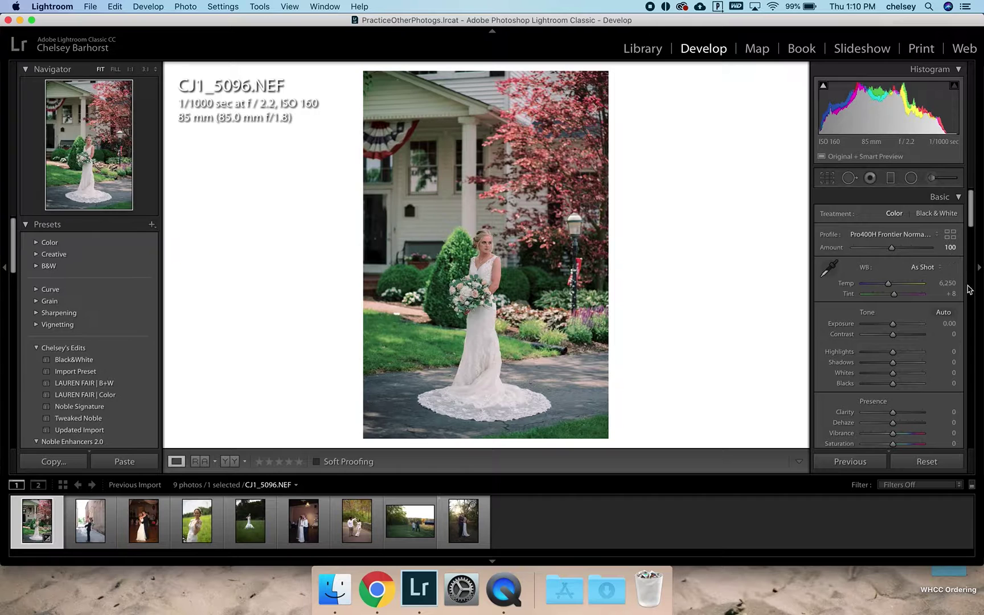
# Step: Add grain to the photo with an amount of 8 and enable the lens profile corrections
pyautogui.scroll(-20, 906, 295)
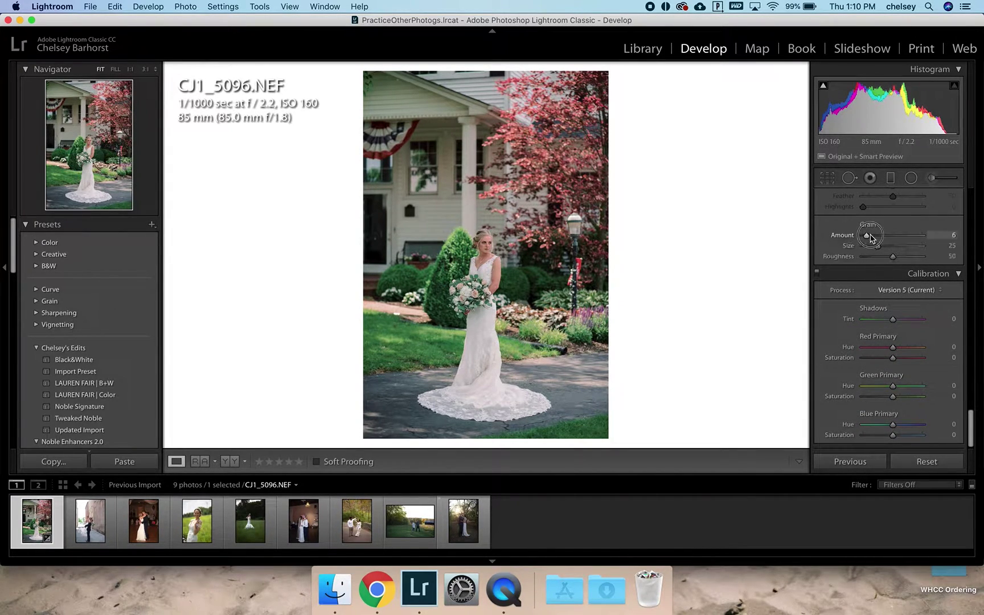
pyautogui.scroll(10, 888, 310)
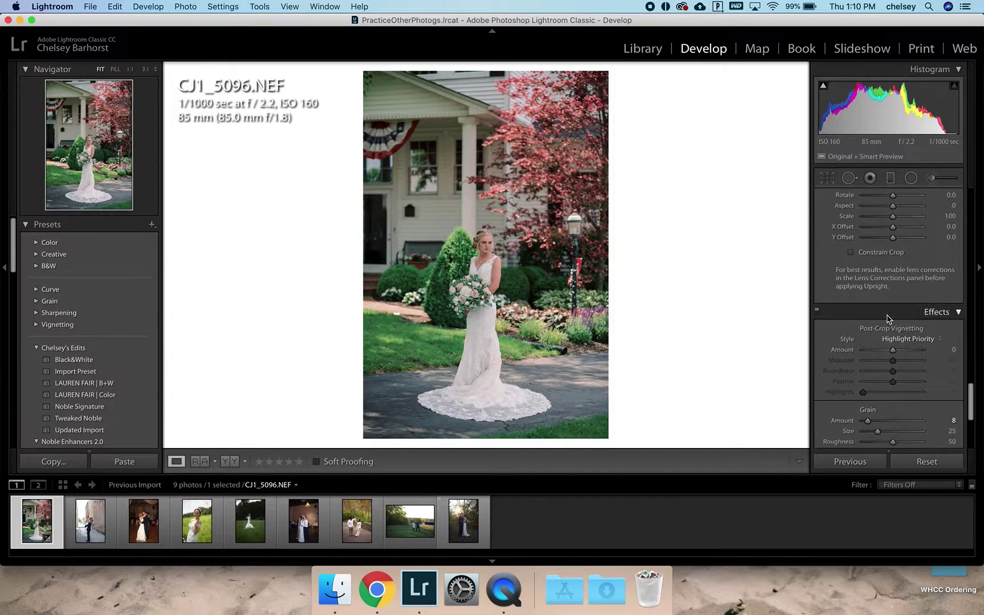
pyautogui.scroll(8, 888, 310)
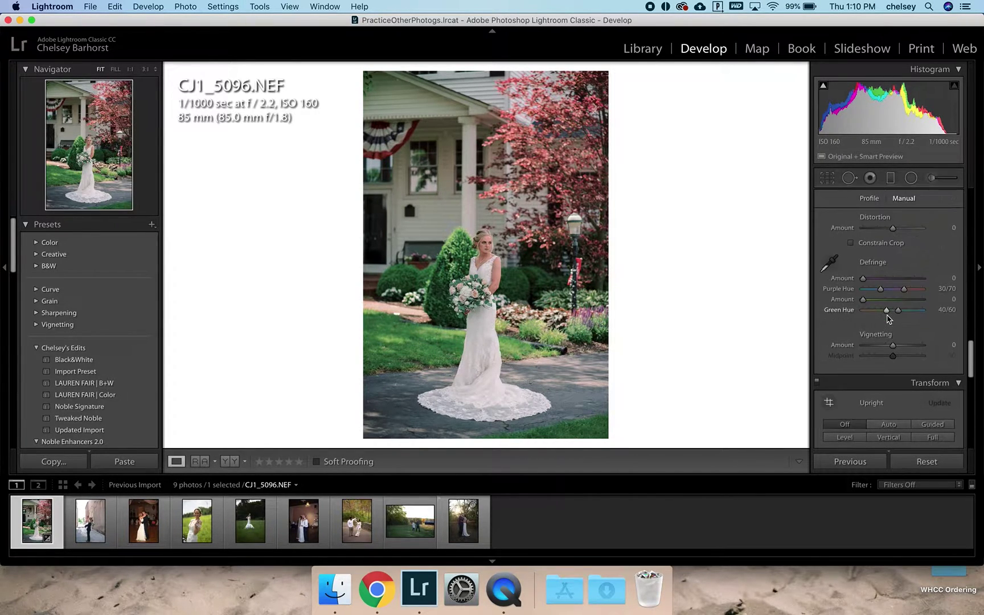
pyautogui.click(863, 259)
pyautogui.click(826, 288)
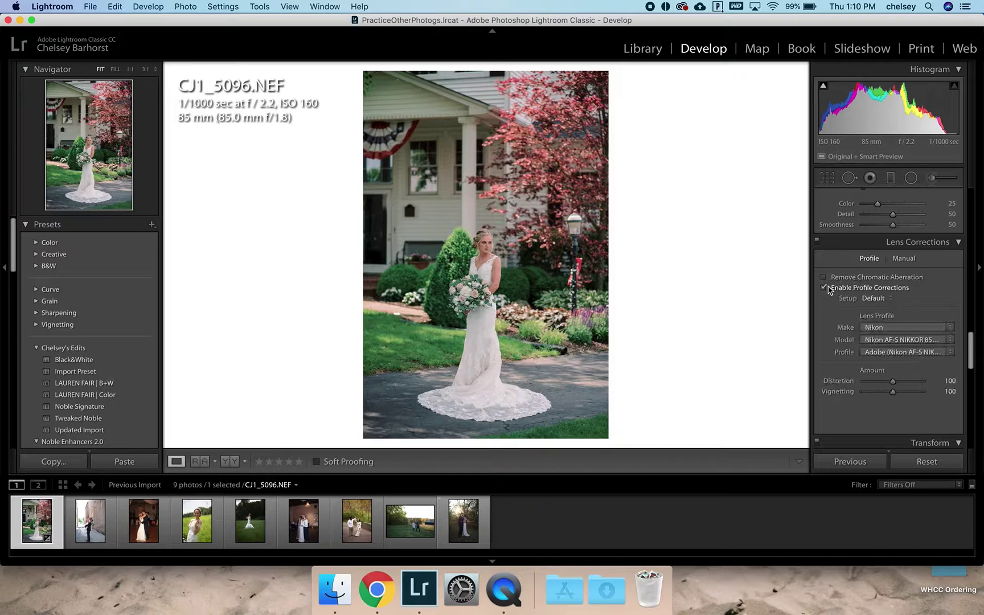
# Step: Set the sharpening amount to 0 and the luminance noise reduction to 8
pyautogui.scroll(4, 905, 351)
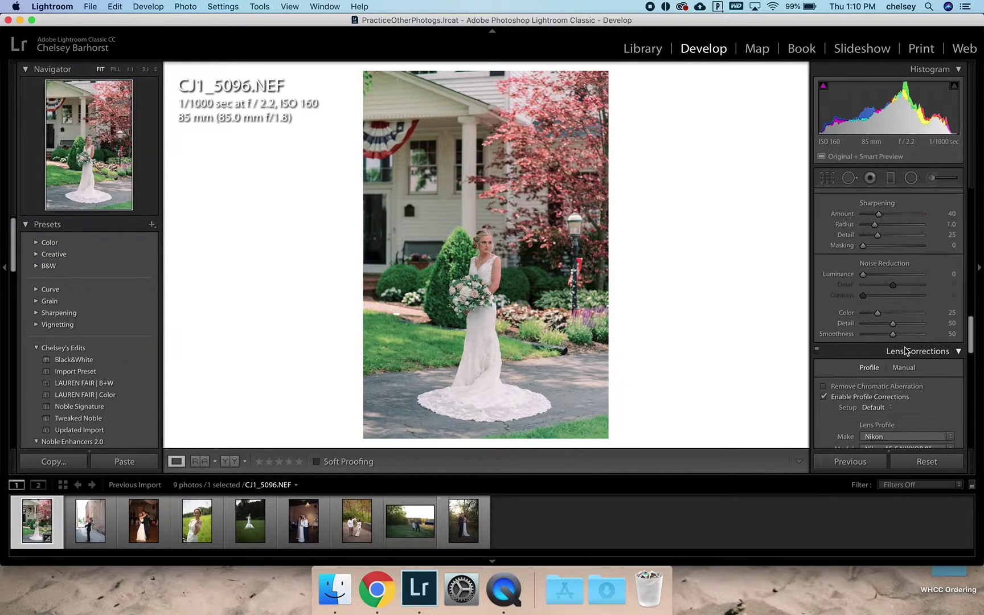
pyautogui.moveTo(863, 274); pyautogui.dragTo(848, 259)
pyautogui.scroll(2, 880, 314)
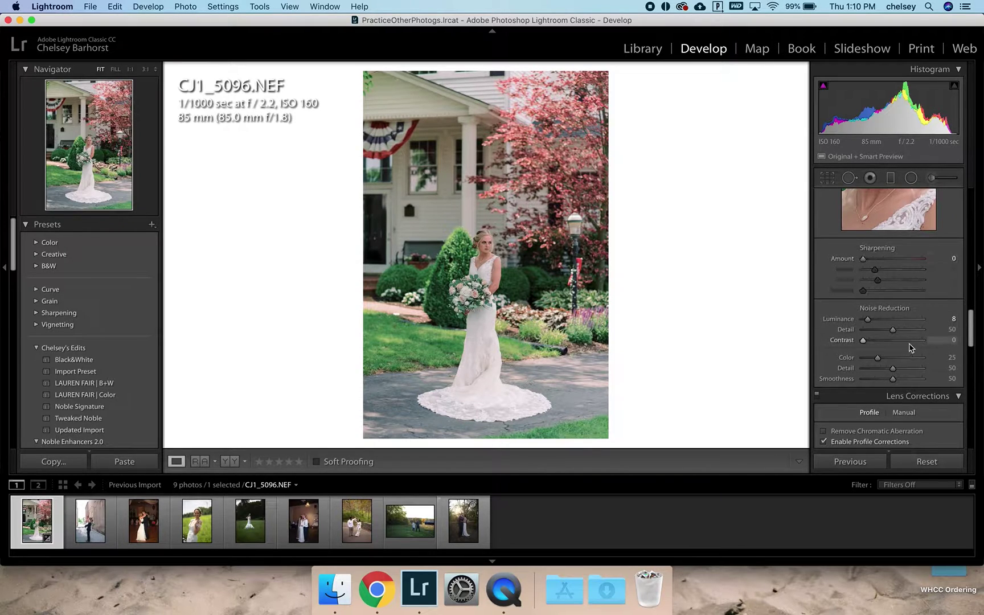
# Step: Set the photo's shadows to +41 and highlights to -21 in the basic tone adjustments
pyautogui.scroll(4, 910, 347)
pyautogui.scroll(6, 910, 347)
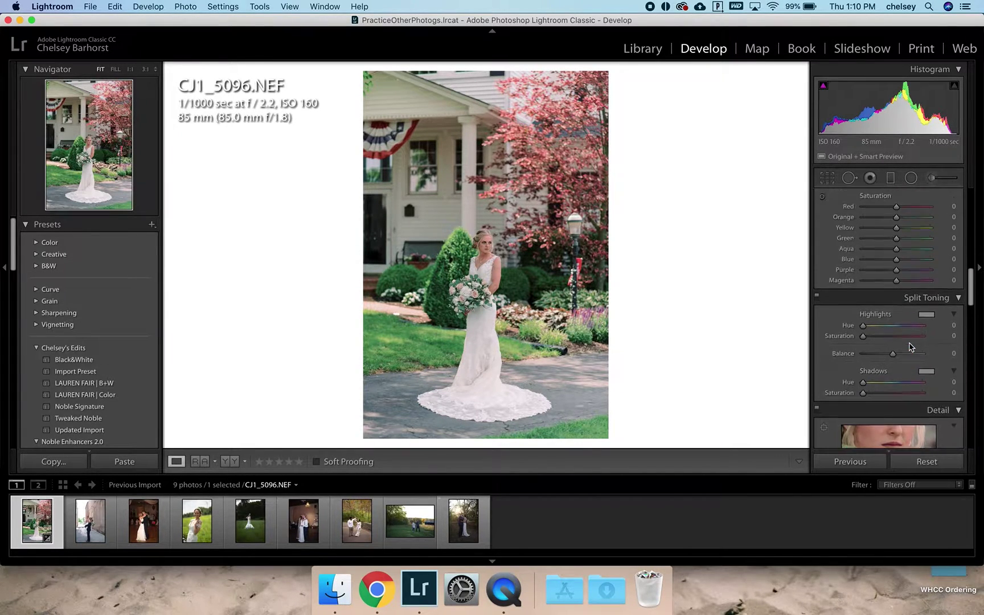
pyautogui.scroll(12, 910, 347)
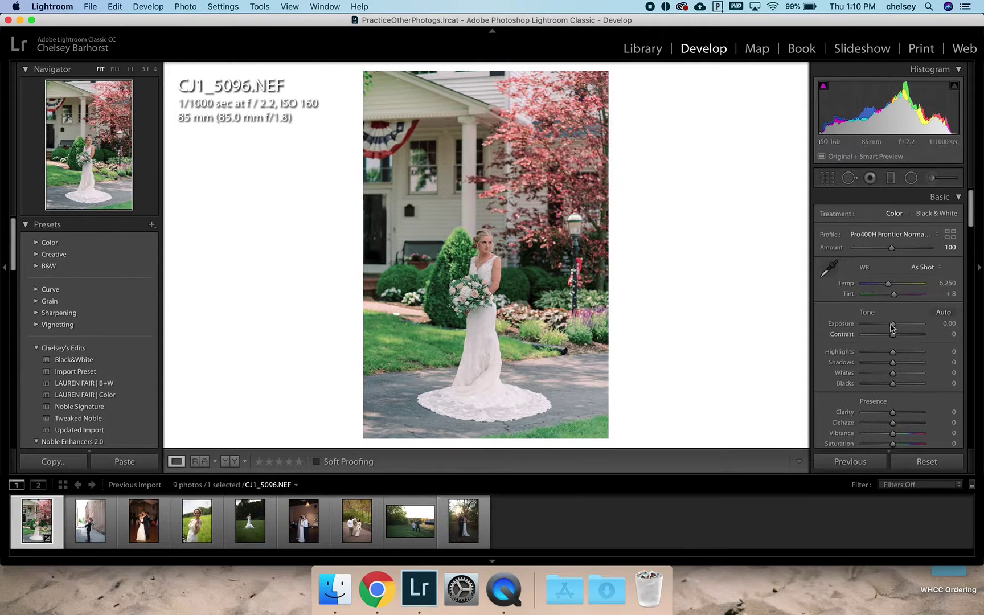
pyautogui.scroll(-1, 892, 325)
pyautogui.click(893, 334)
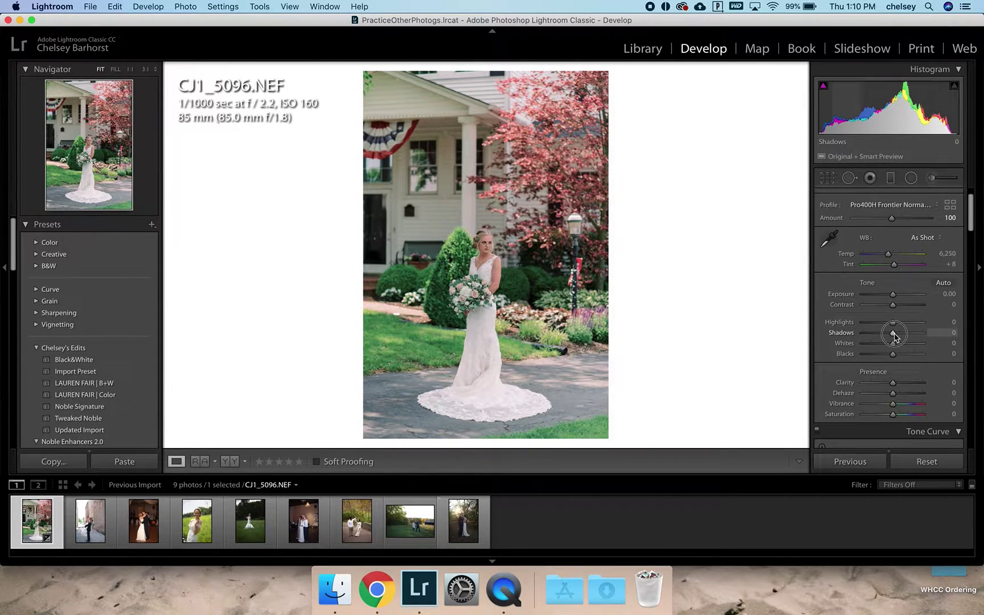
pyautogui.moveTo(896, 336)
pyautogui.mouseDown()
pyautogui.moveTo(906, 336)
pyautogui.moveTo(887, 325)
pyautogui.mouseUp()
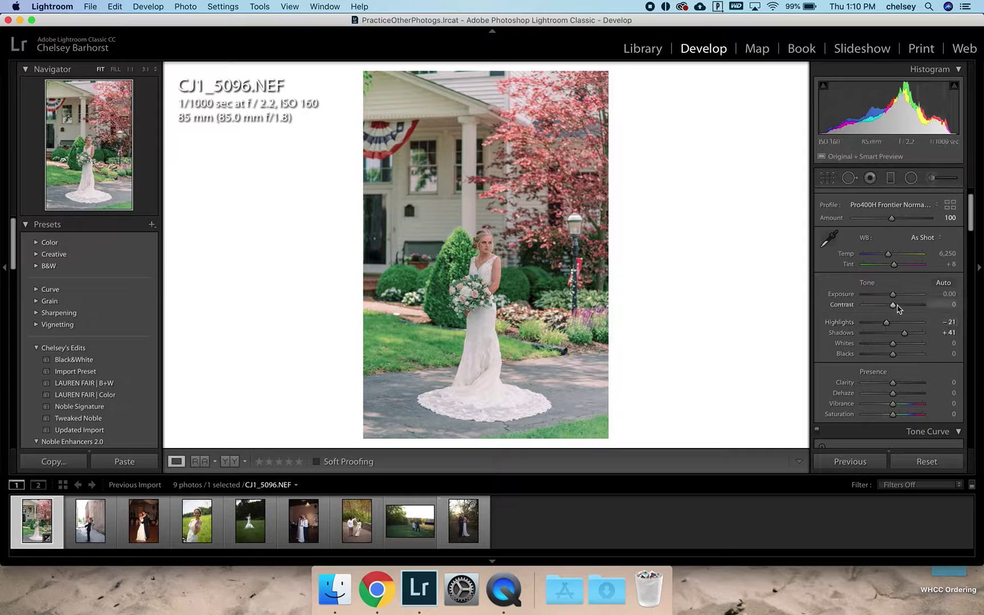
# Step: Raise the exposure to +0.65, checking the bride's face up close, and set the contrast to +21
pyautogui.moveTo(892, 294); pyautogui.dragTo(896, 296)
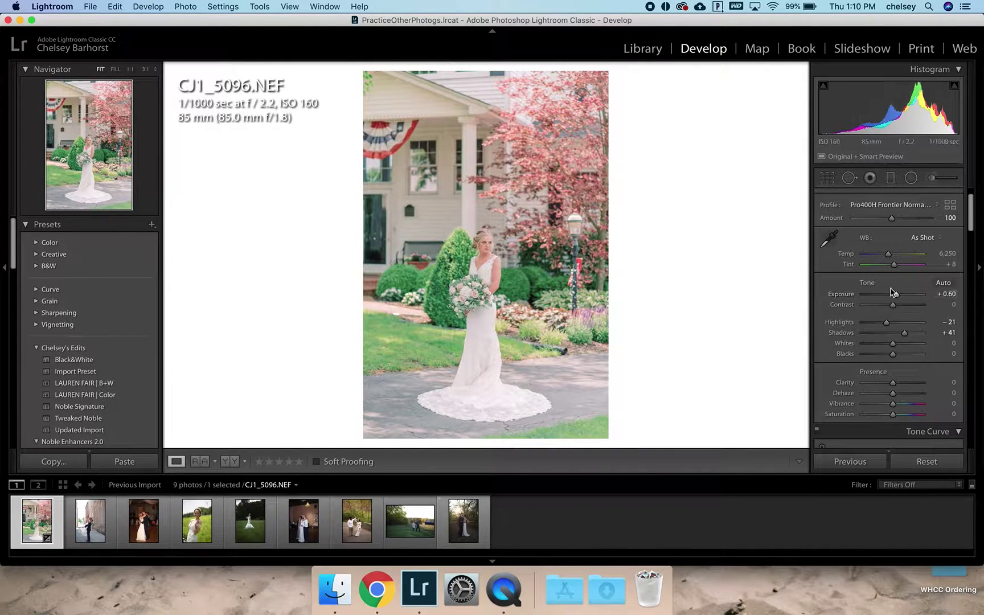
pyautogui.click(486, 249)
pyautogui.scroll(-2, 538, 267)
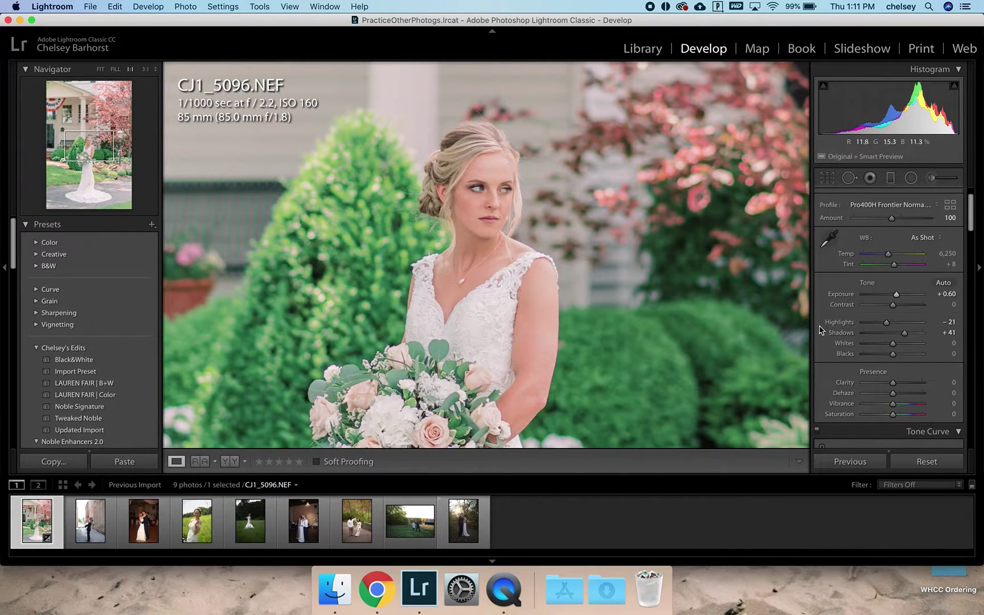
pyautogui.moveTo(896, 295); pyautogui.dragTo(896, 296)
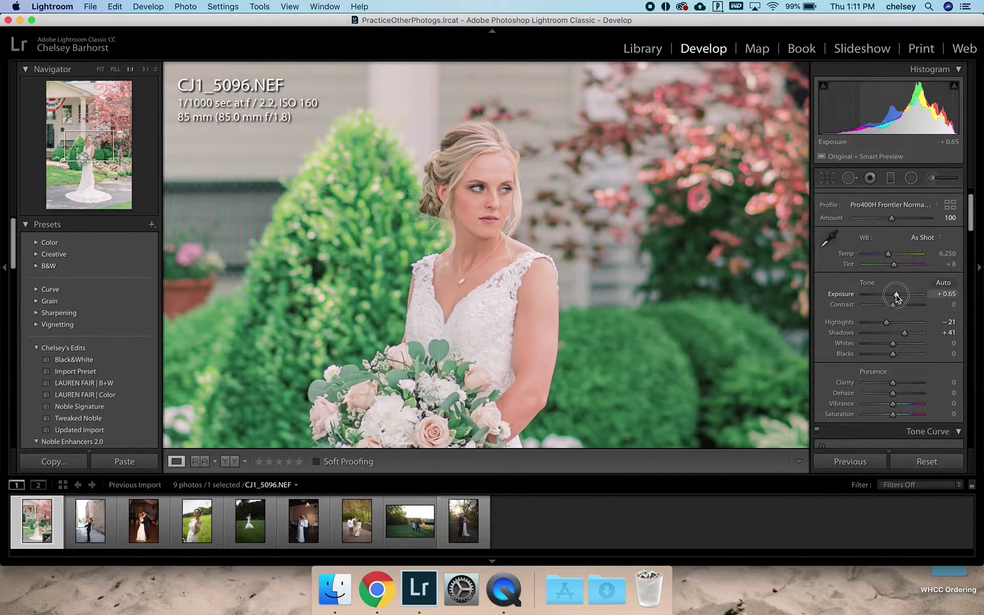
pyautogui.click(546, 321)
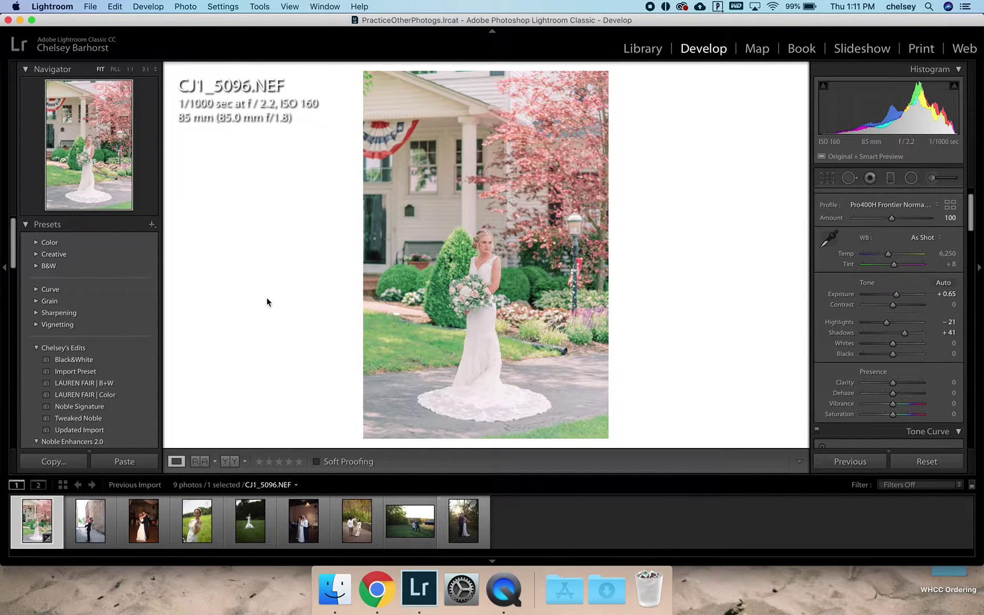
pyautogui.moveTo(892, 307); pyautogui.dragTo(899, 308)
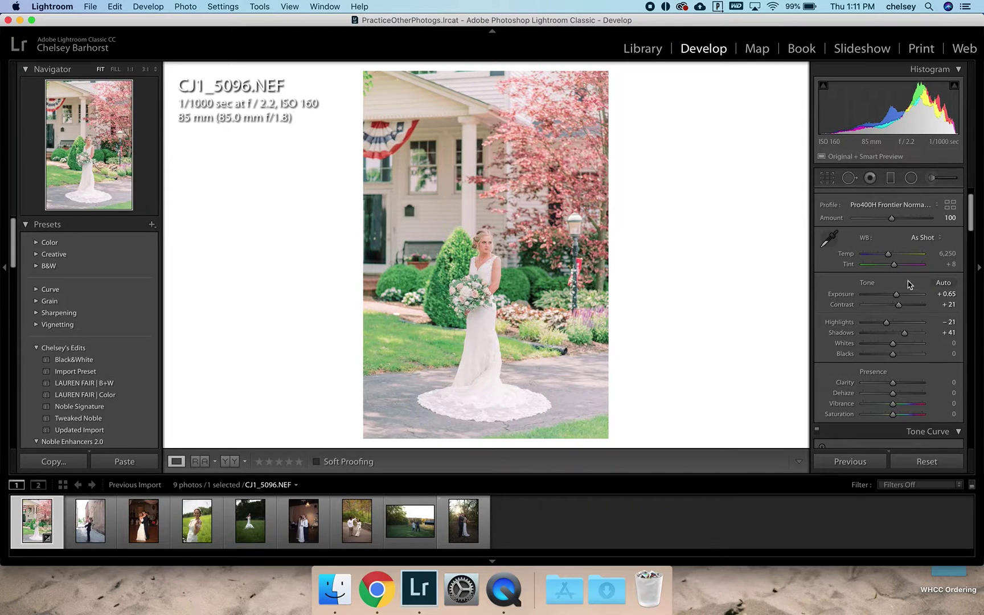
# Step: Lower the saturation of the greens, set their hue to -16, and preview the bride's portrait full screen
pyautogui.scroll(-10, 909, 284)
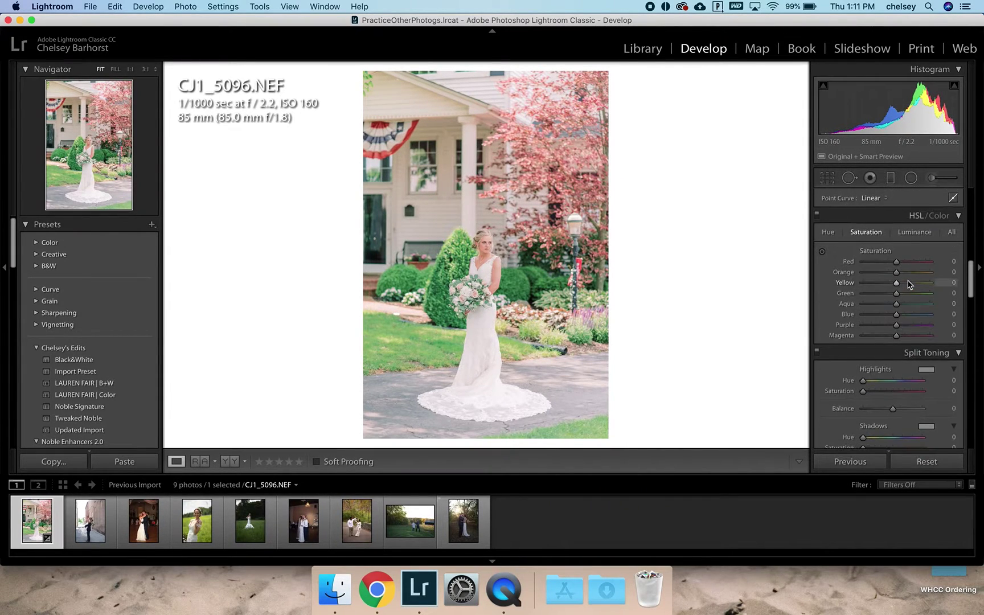
pyautogui.moveTo(896, 293); pyautogui.dragTo(885, 293)
pyautogui.click(827, 232)
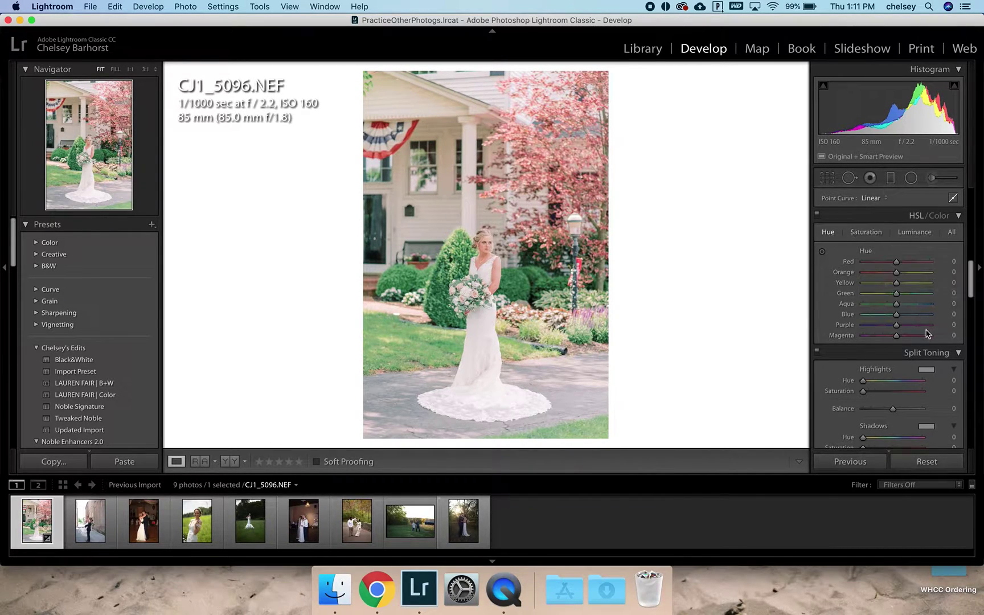
pyautogui.moveTo(898, 300); pyautogui.dragTo(895, 300)
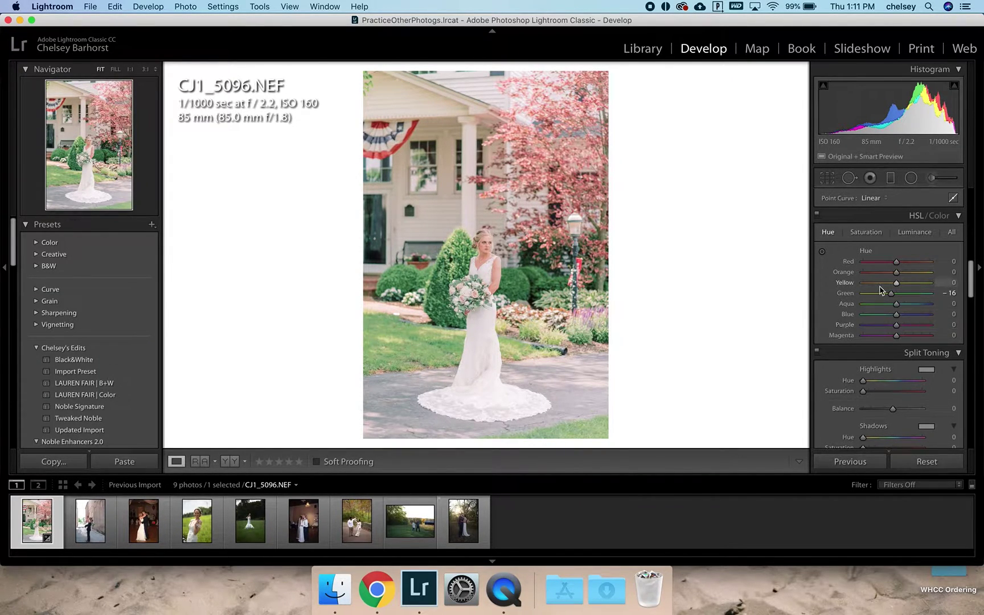
pyautogui.scroll(10, 853, 299)
pyautogui.press('f')
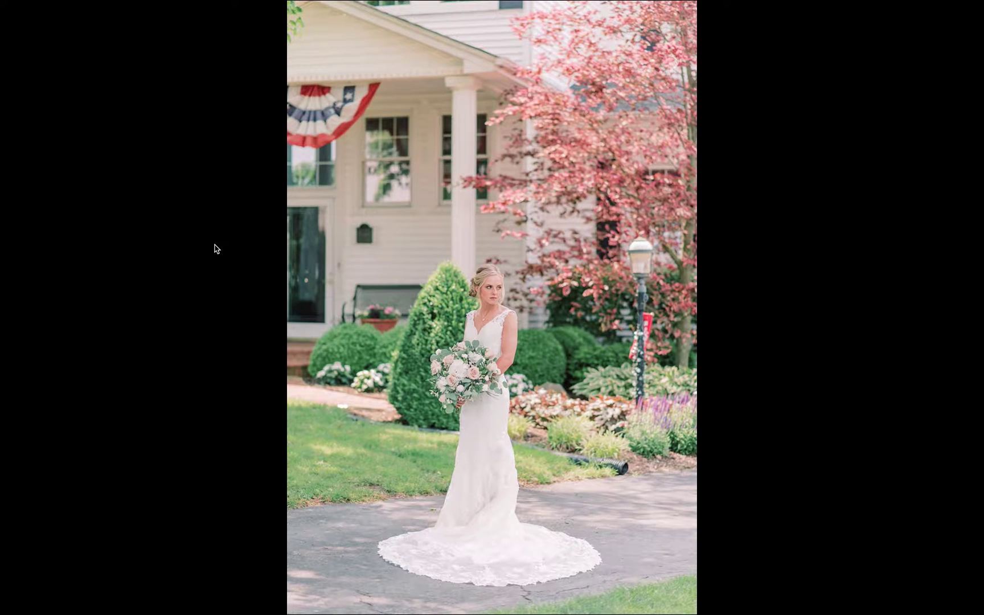
pyautogui.press('f')
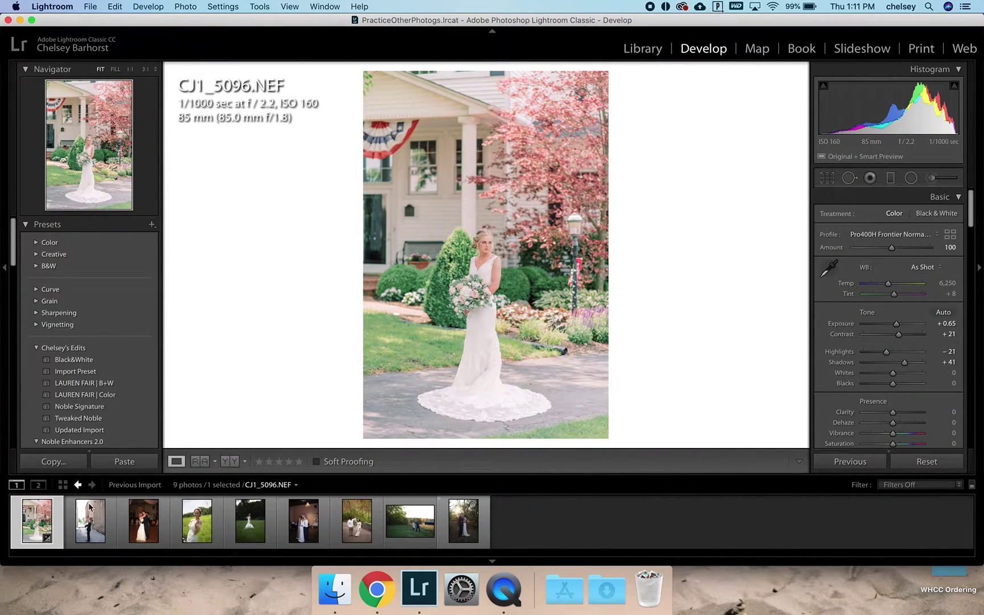
# Step: Straighten CJ1_5706.NEF by about 1.46 degrees and crop it tighter around the couple
pyautogui.click(90, 522)
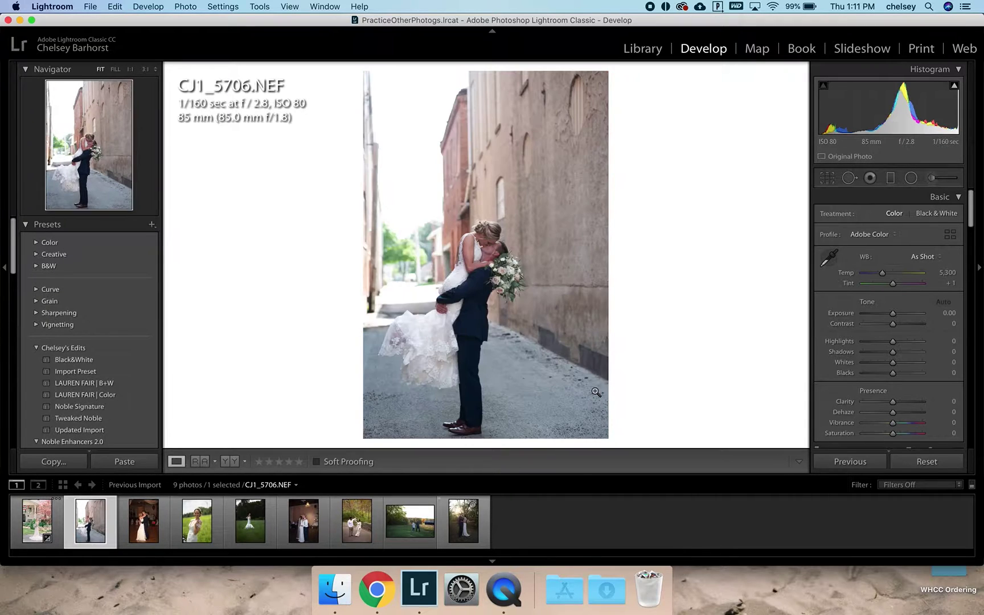
pyautogui.click(827, 178)
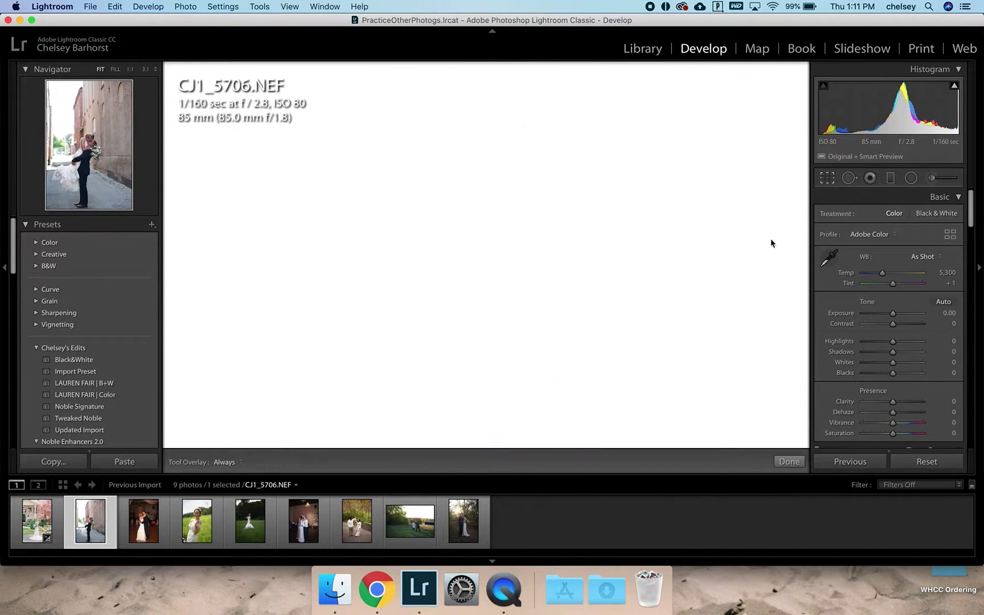
pyautogui.moveTo(746, 255); pyautogui.dragTo(746, 259)
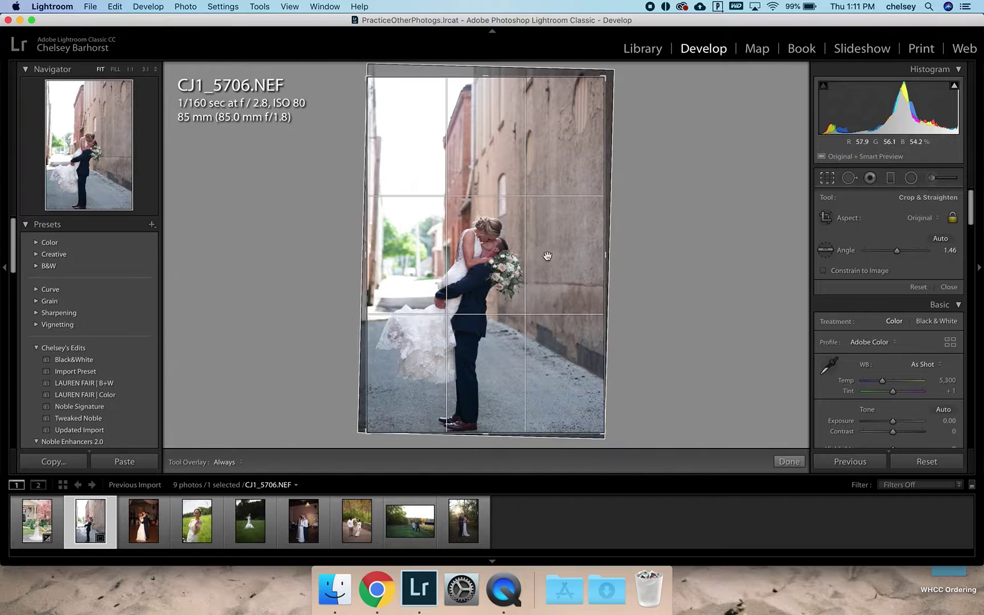
pyautogui.moveTo(604, 77); pyautogui.dragTo(594, 91)
pyautogui.press('Return')
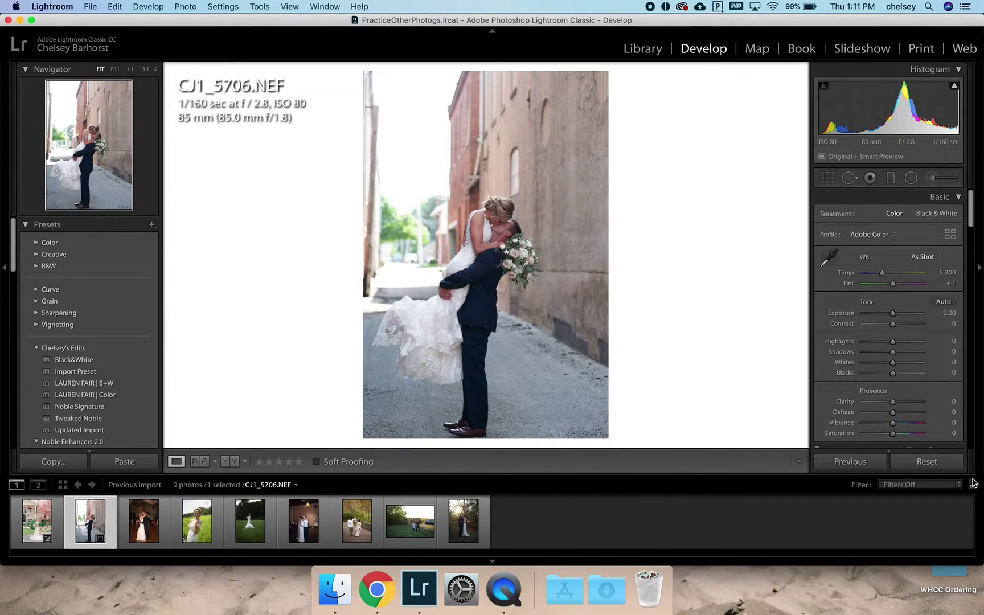
# Step: Apply the Pro400H Frontier color profile to the couple's photo and add a small amount of grain
pyautogui.click(877, 235)
pyautogui.click(920, 256)
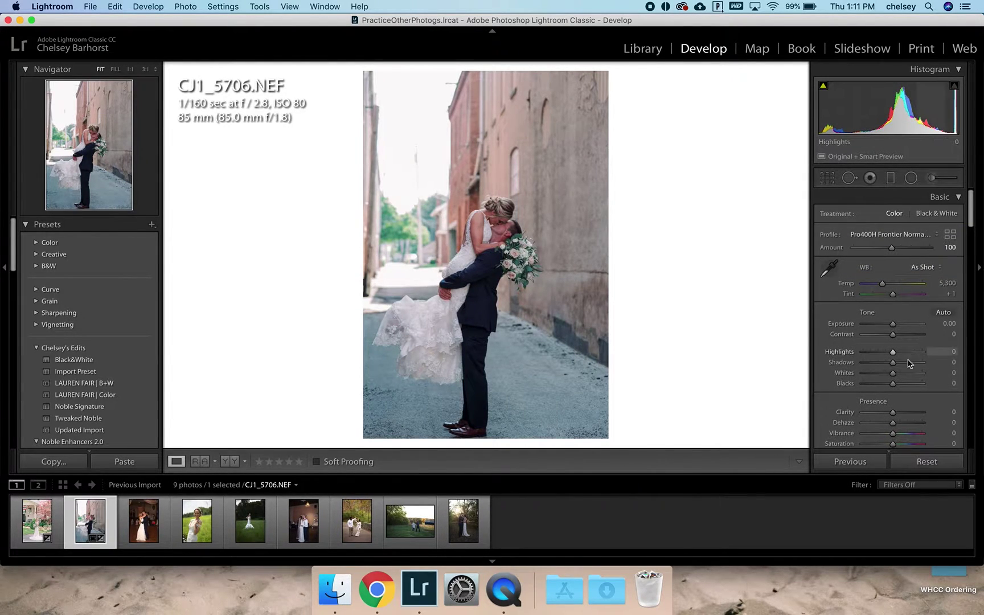
pyautogui.scroll(-15, 893, 351)
pyautogui.scroll(3, 894, 341)
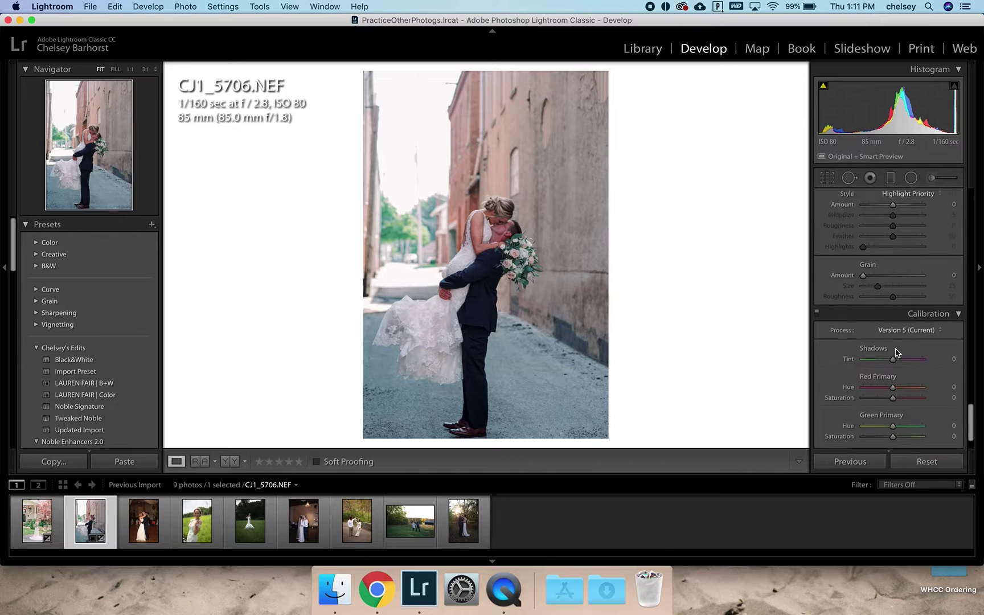
pyautogui.moveTo(863, 278); pyautogui.dragTo(871, 278)
# Step: Enable the lens profile corrections for the couple's alley photo
pyautogui.scroll(5, 879, 296)
pyautogui.scroll(6, 880, 296)
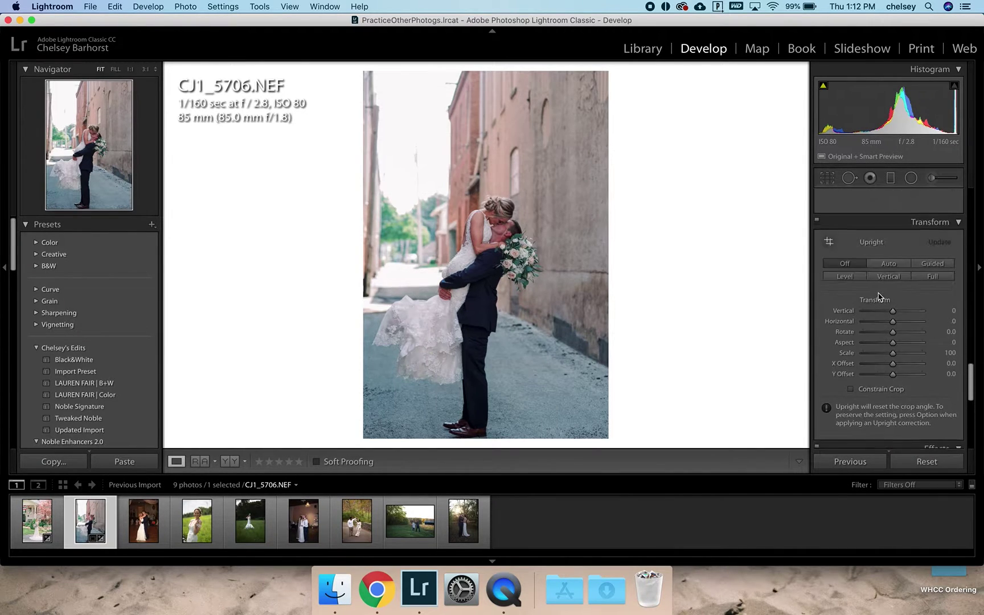
pyautogui.click(860, 285)
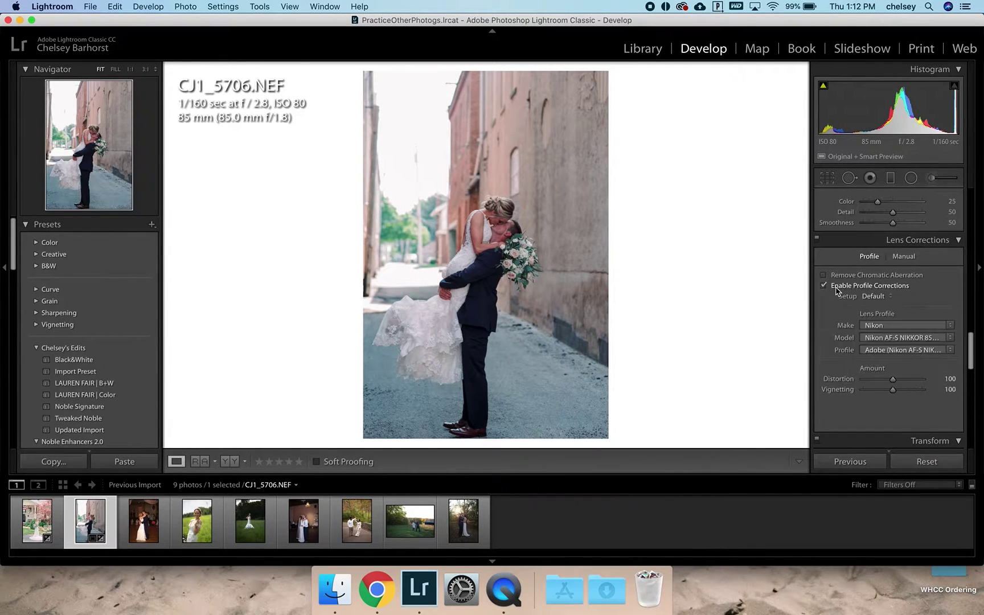
# Step: Set the sharpening amount to 0 and the luminance noise reduction to 16
pyautogui.scroll(4, 888, 267)
pyautogui.moveTo(889, 263); pyautogui.dragTo(845, 263)
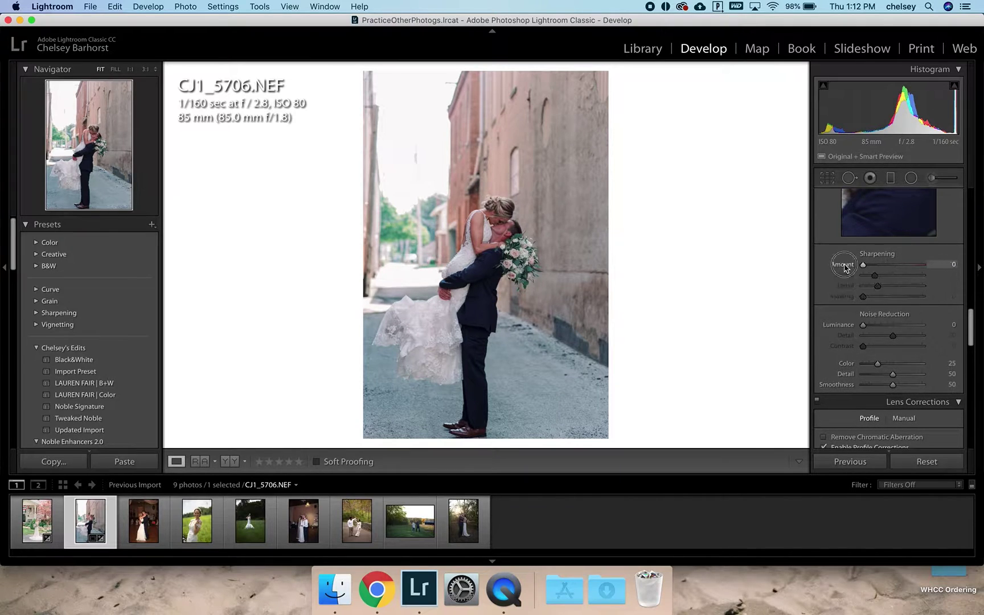
pyautogui.moveTo(863, 326); pyautogui.dragTo(875, 330)
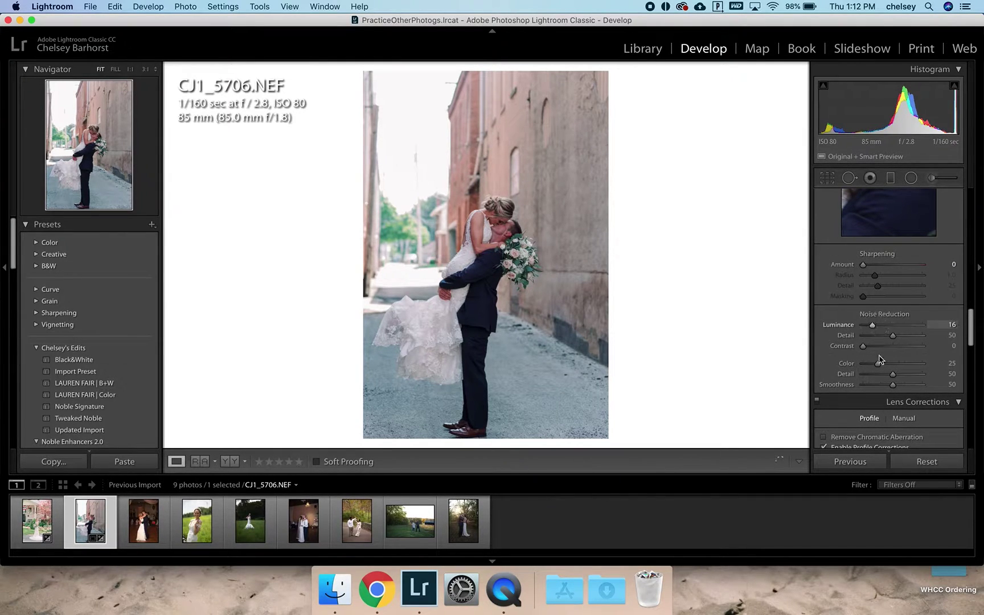
# Step: Set exposure +0.55, contrast +10, highlights -34, shadows +42, tint -4 and temperature 5,687, and preview the photo full screen
pyautogui.scroll(12, 879, 353)
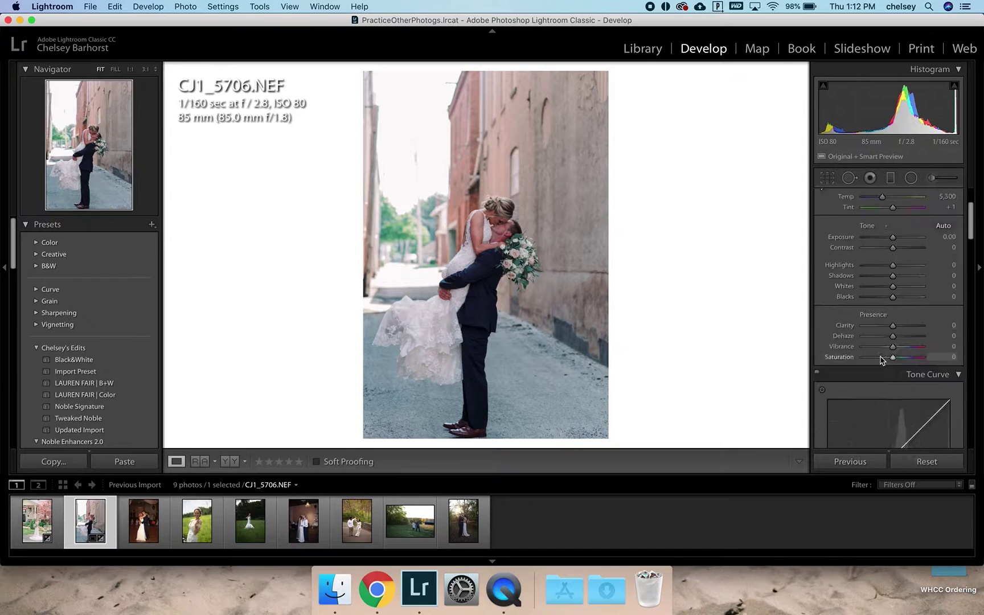
pyautogui.scroll(4, 880, 357)
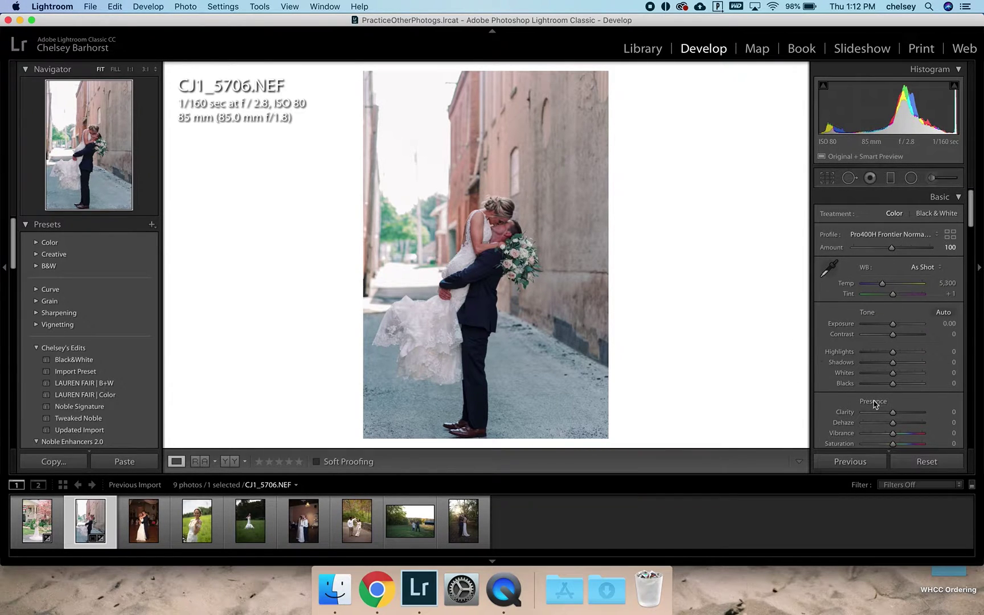
pyautogui.moveTo(893, 362); pyautogui.dragTo(897, 340)
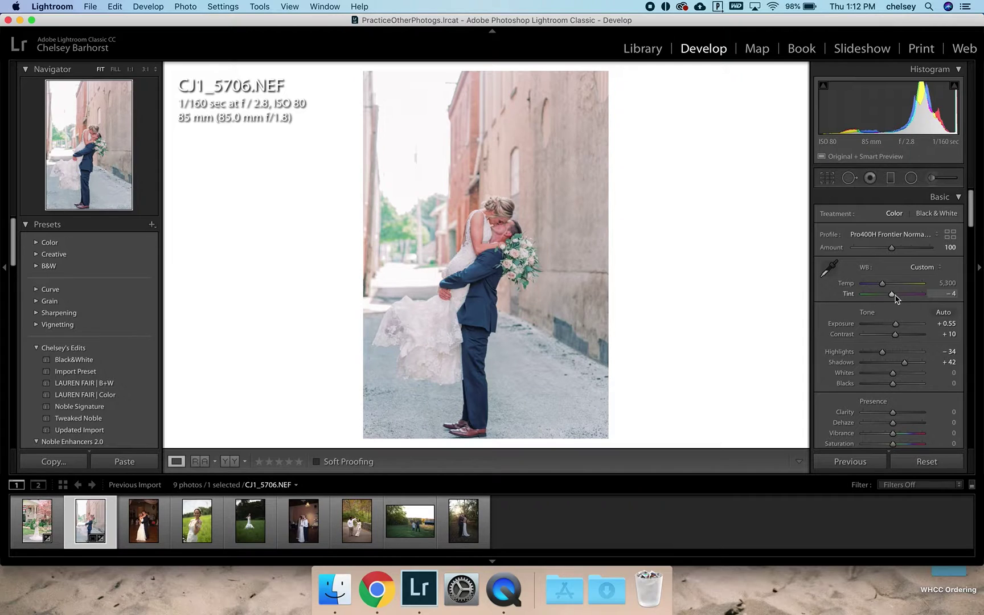
pyautogui.moveTo(884, 286); pyautogui.dragTo(887, 288)
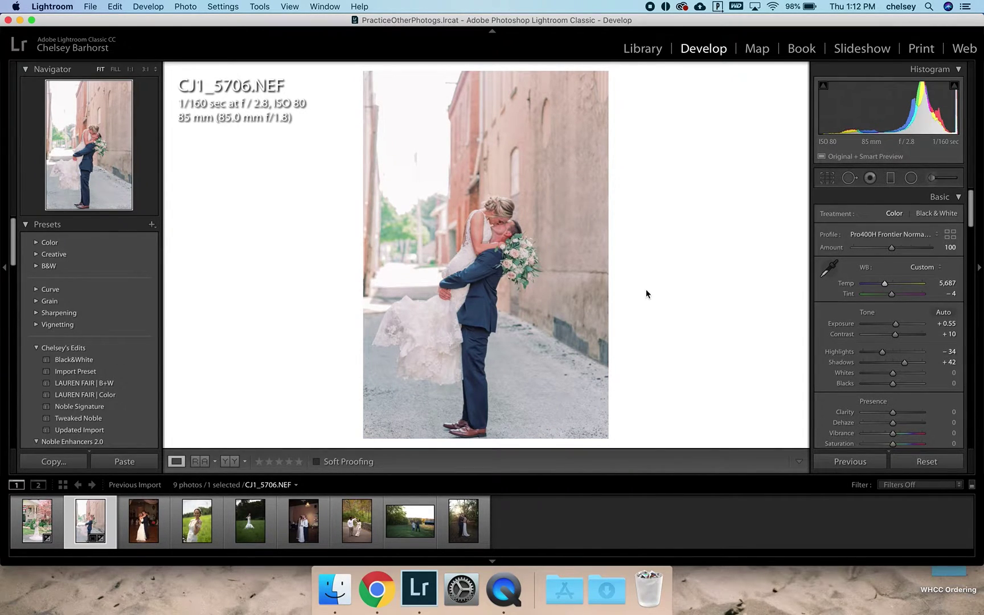
pyautogui.press('f')
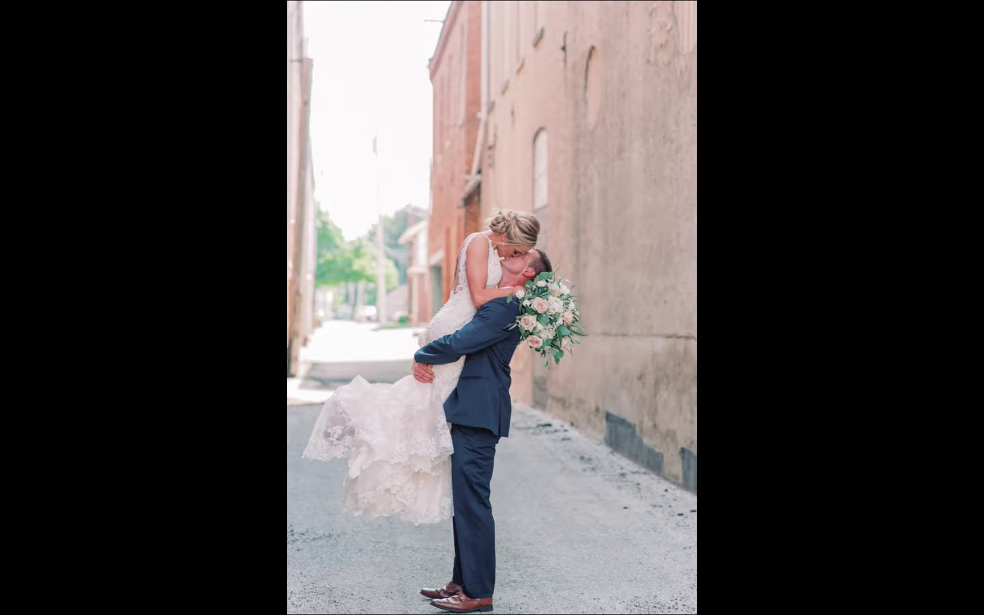
# Step: Leave the full-screen preview and apply the Pro400H Frontier Normal profile to the couple's first-dance photo
pyautogui.press('f')
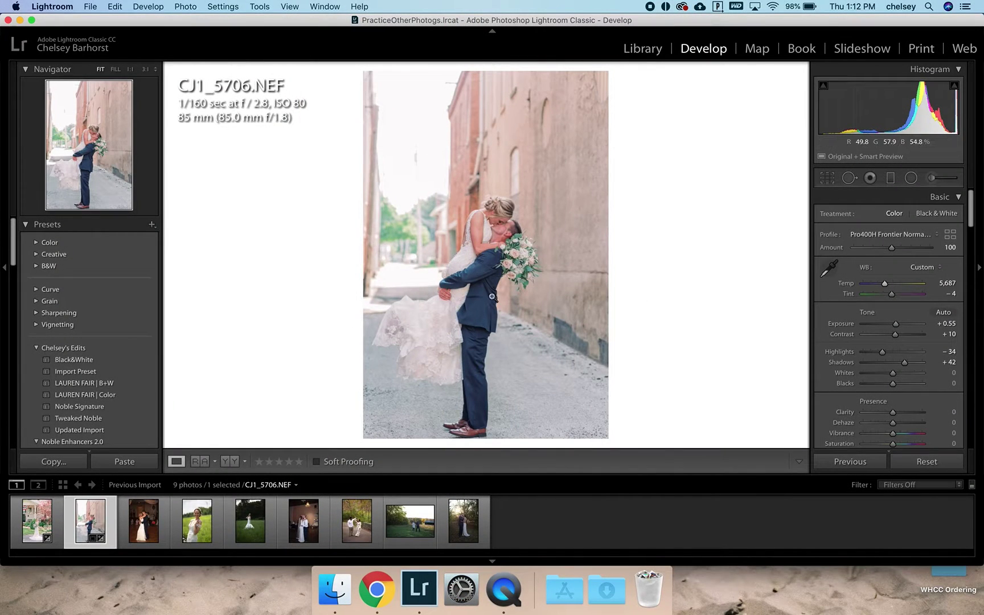
pyautogui.click(141, 521)
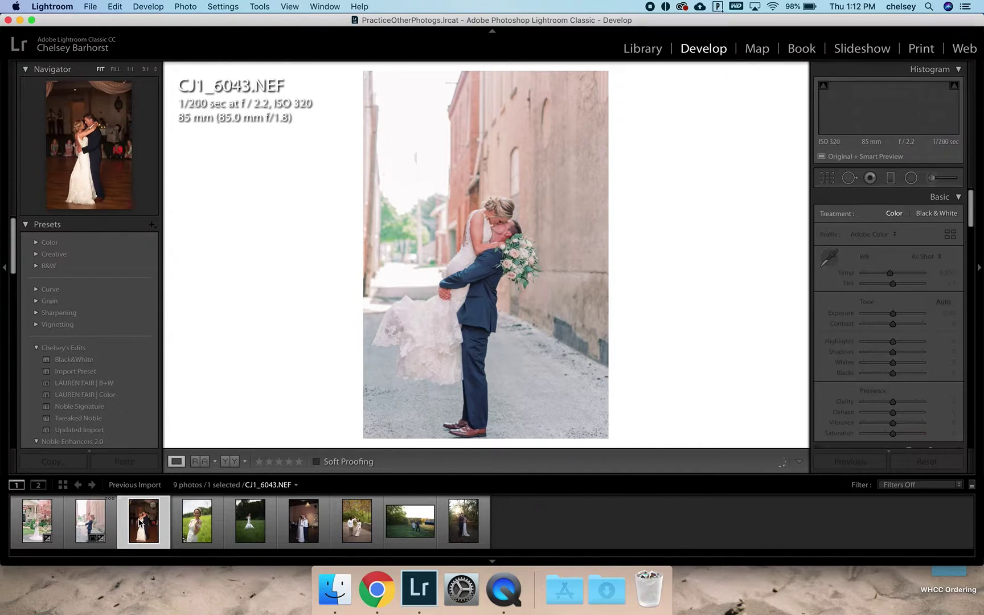
pyautogui.click(884, 232)
pyautogui.click(899, 256)
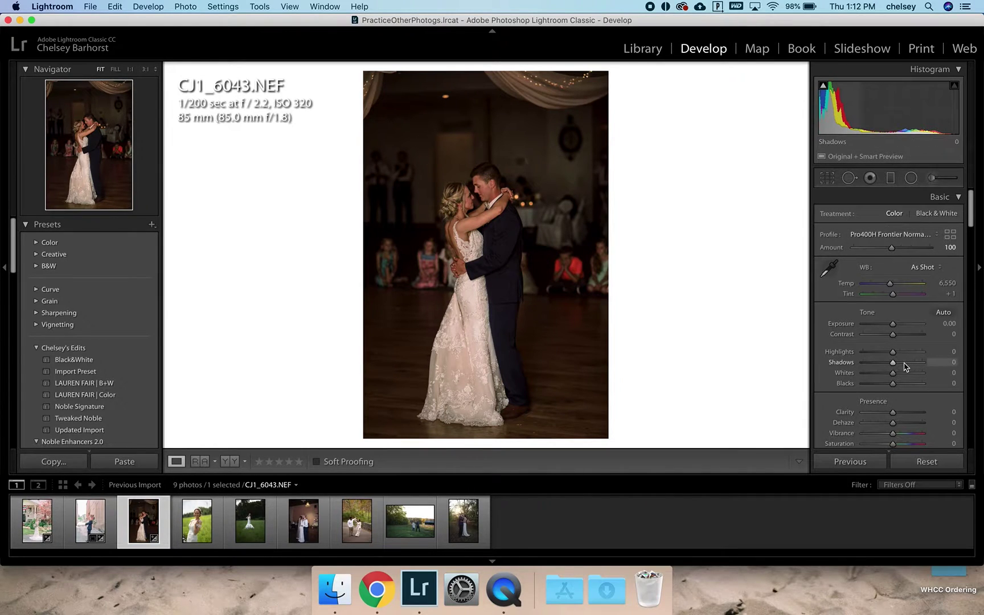
# Step: Enable the lens profile corrections for the dance photo and set its luminance noise reduction to 17
pyautogui.scroll(-15, 900, 318)
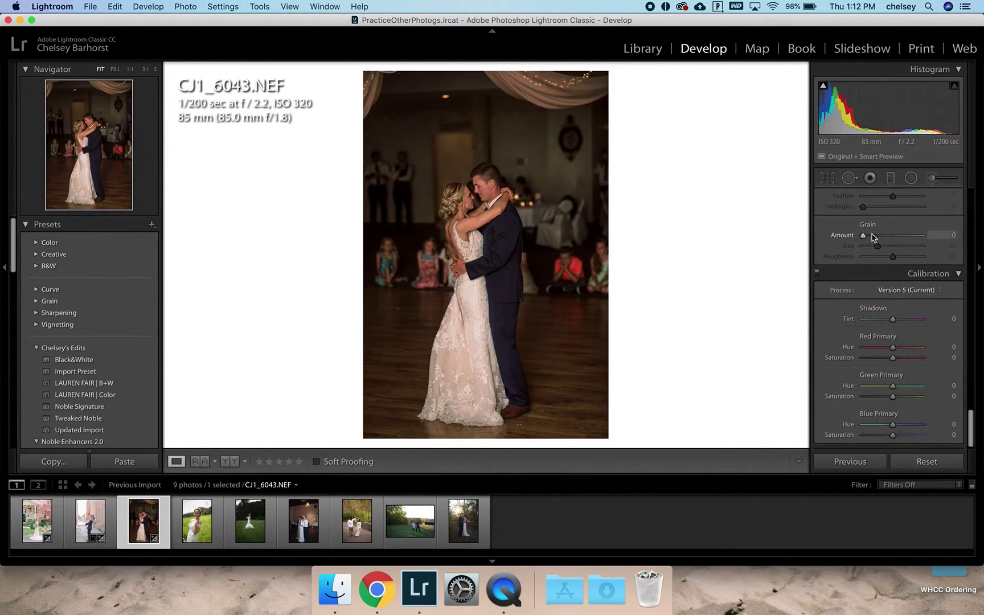
pyautogui.scroll(10, 871, 267)
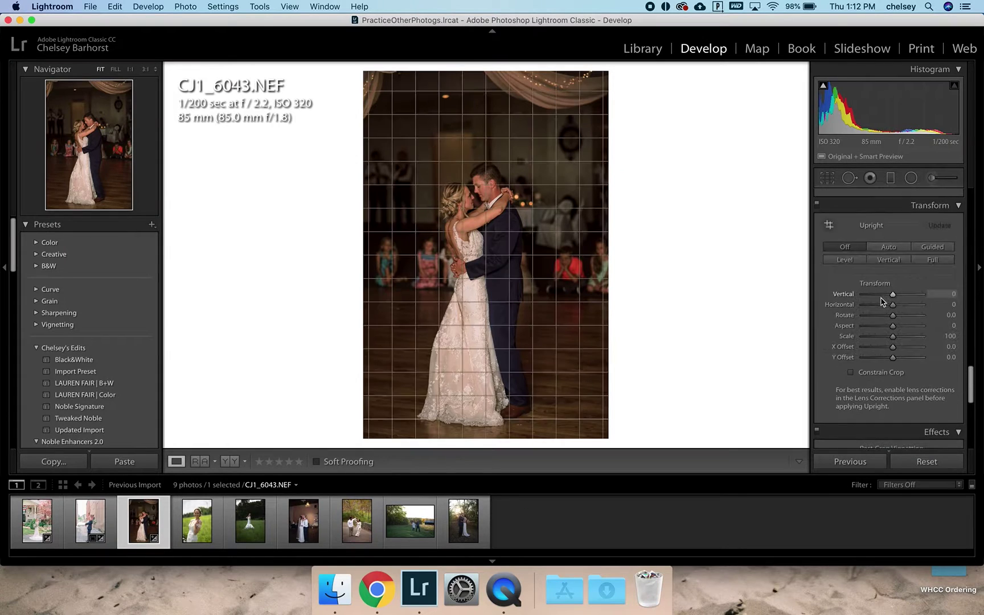
pyautogui.scroll(2, 881, 302)
pyautogui.click(823, 263)
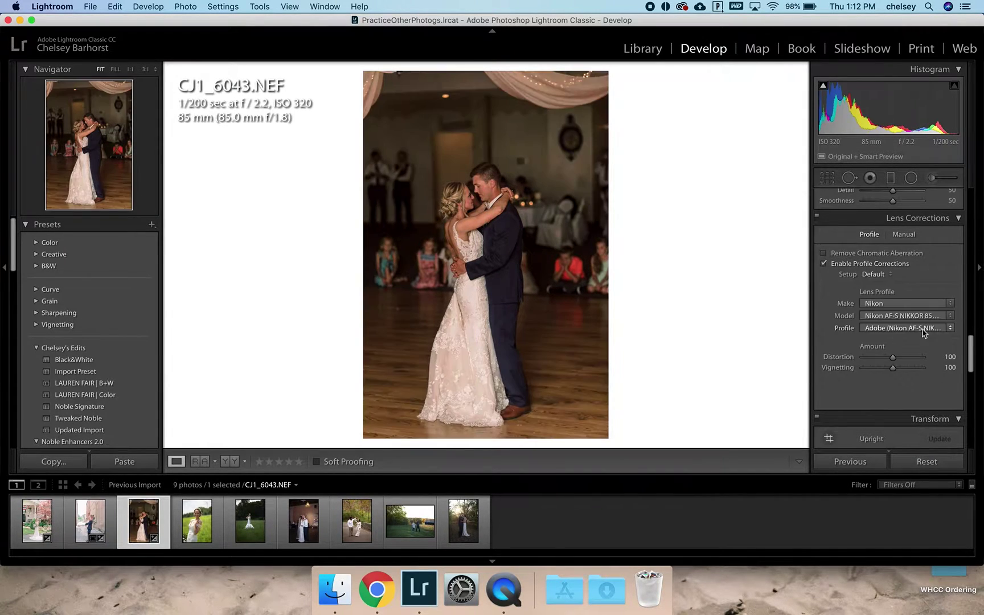
pyautogui.scroll(5, 910, 325)
pyautogui.scroll(2, 923, 333)
pyautogui.click(872, 312)
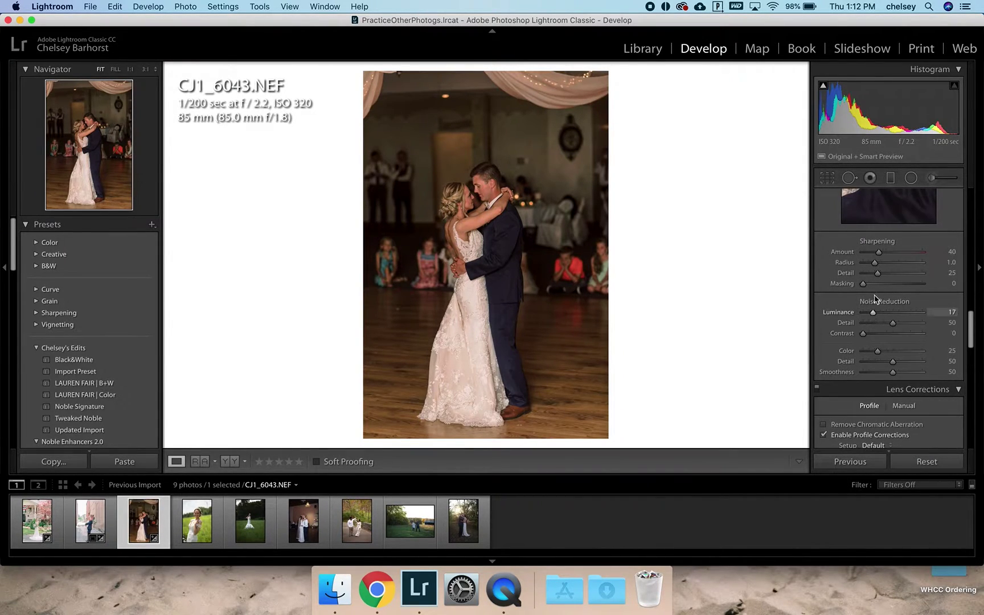
# Step: Set exposure +1.10, contrast +8, highlights -27, shadows +38 and temperature 4,731 for the dance photo
pyautogui.scroll(12, 888, 285)
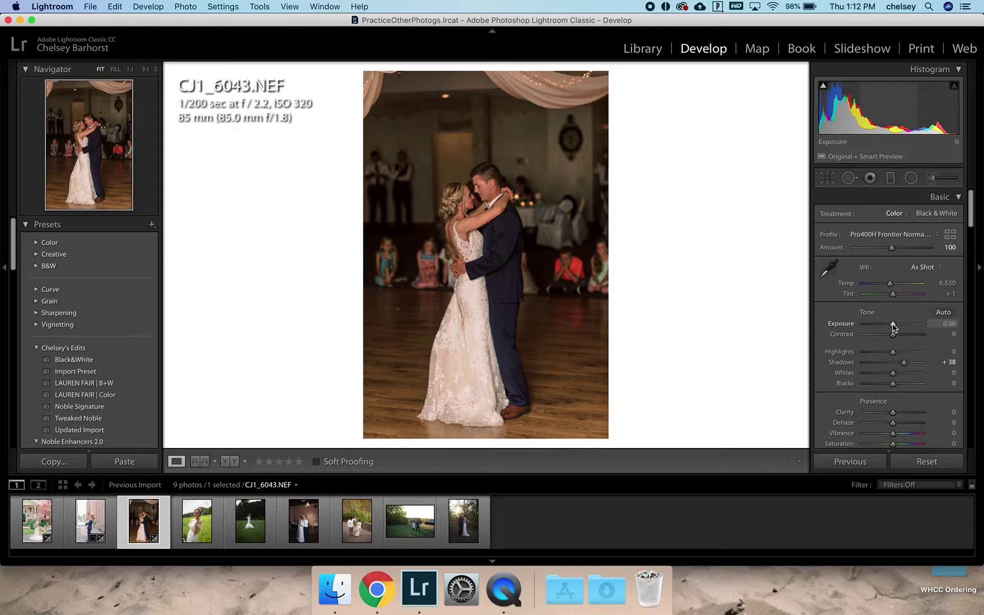
pyautogui.moveTo(893, 326)
pyautogui.mouseDown()
pyautogui.moveTo(879, 352)
pyautogui.moveTo(865, 352)
pyautogui.moveTo(885, 358)
pyautogui.moveTo(901, 327)
pyautogui.mouseUp()
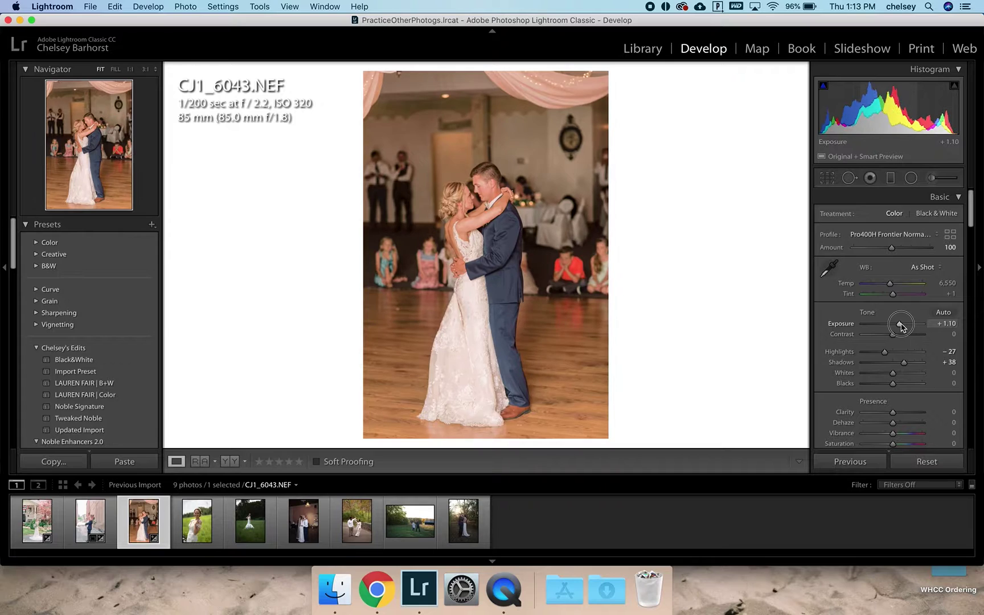
pyautogui.moveTo(891, 287); pyautogui.dragTo(880, 289)
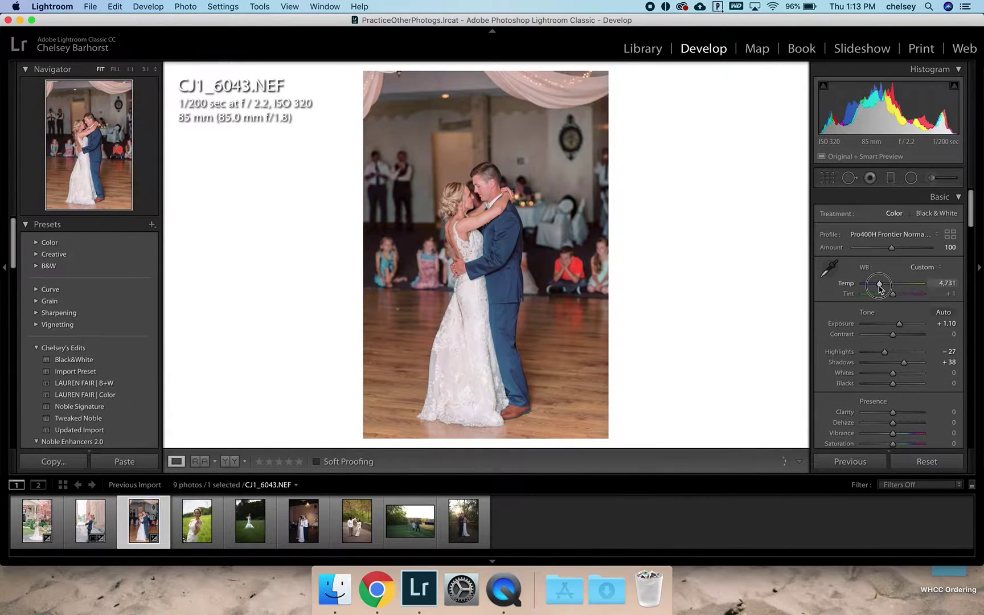
pyautogui.press('f')
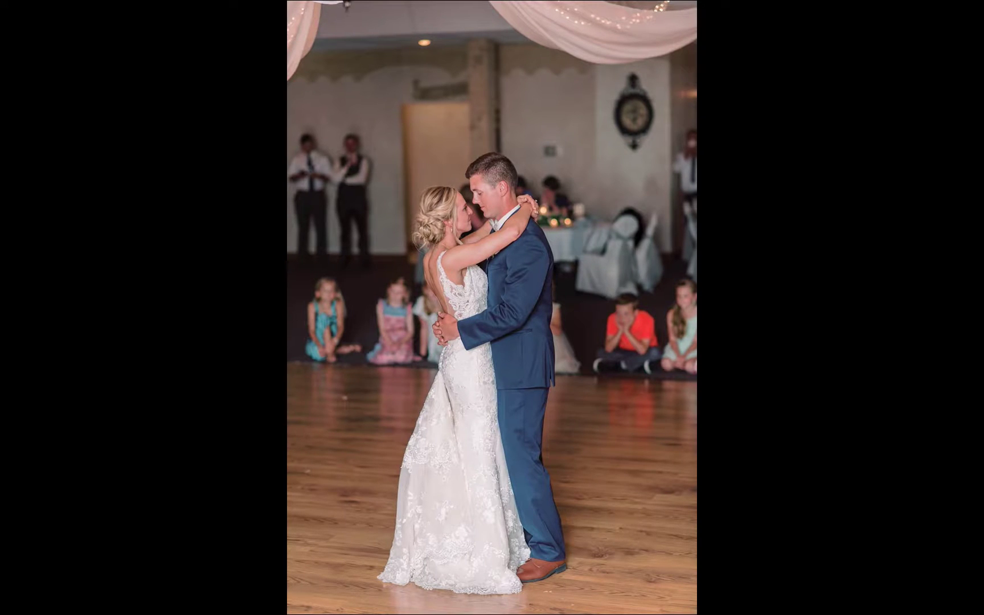
pyautogui.press('f')
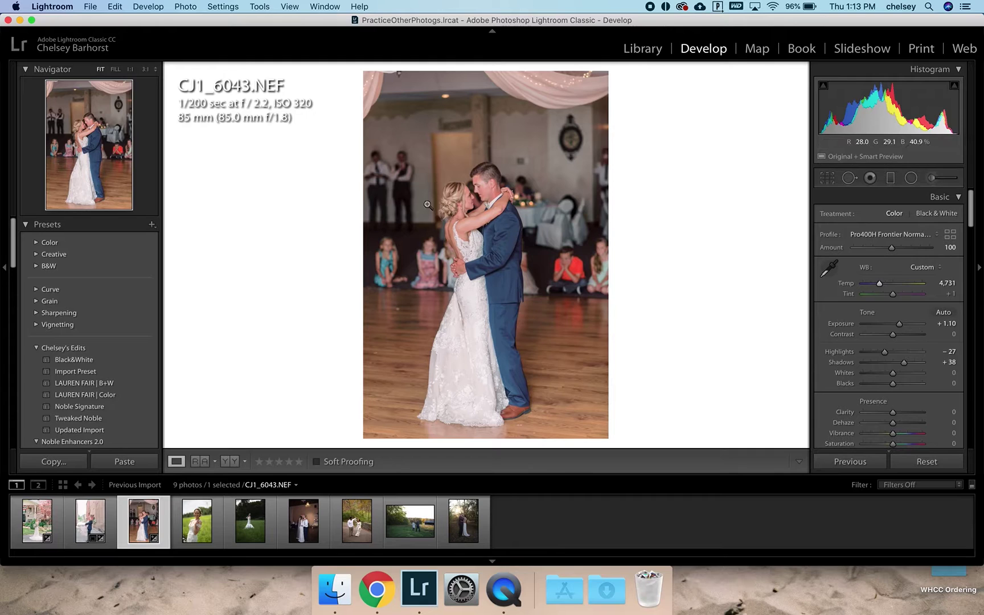
pyautogui.click(463, 202)
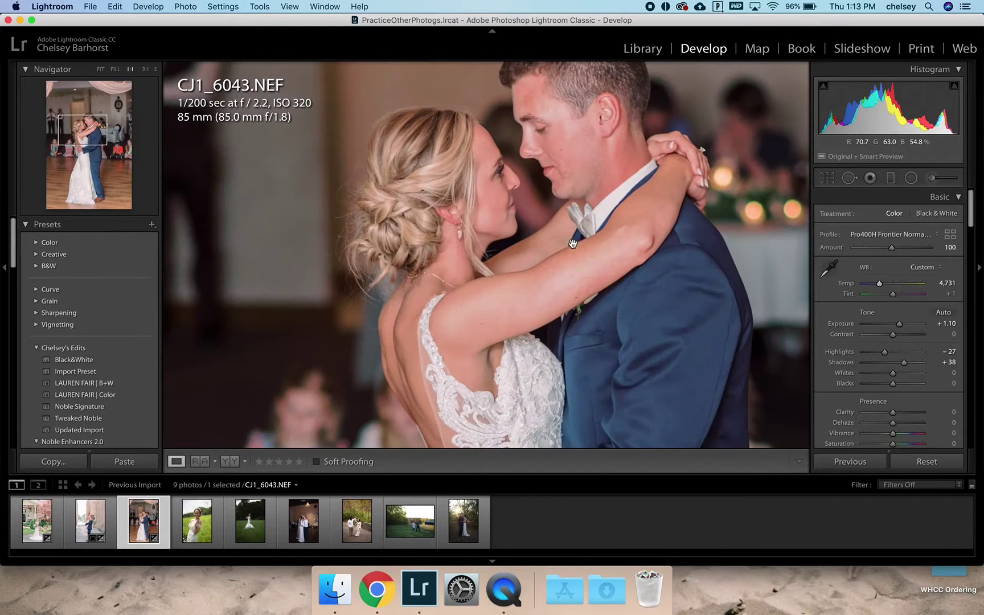
pyautogui.click(660, 301)
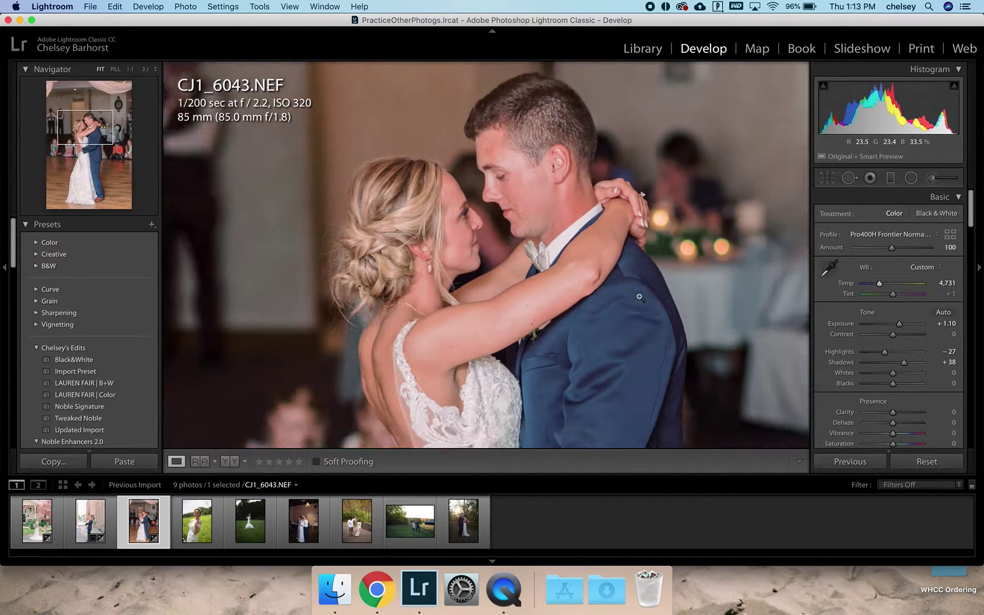
pyautogui.moveTo(893, 336); pyautogui.dragTo(895, 336)
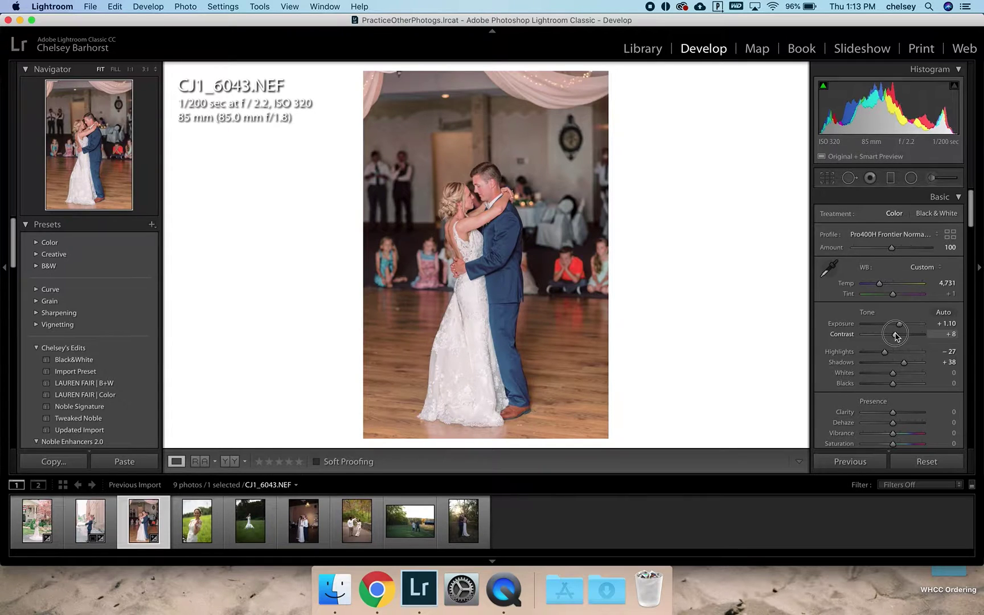
# Step: Brighten the dancing couple with a tall radial filter around them at exposure 0.95
pyautogui.click(909, 178)
pyautogui.moveTo(459, 215); pyautogui.dragTo(523, 353)
pyautogui.moveTo(468, 207); pyautogui.dragTo(484, 269)
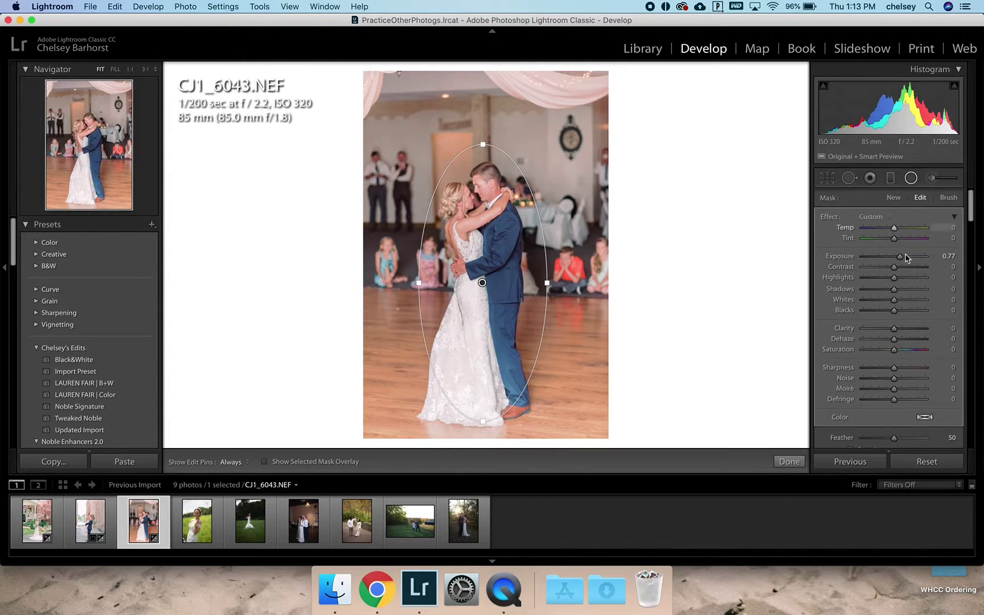
pyautogui.moveTo(902, 260); pyautogui.dragTo(904, 260)
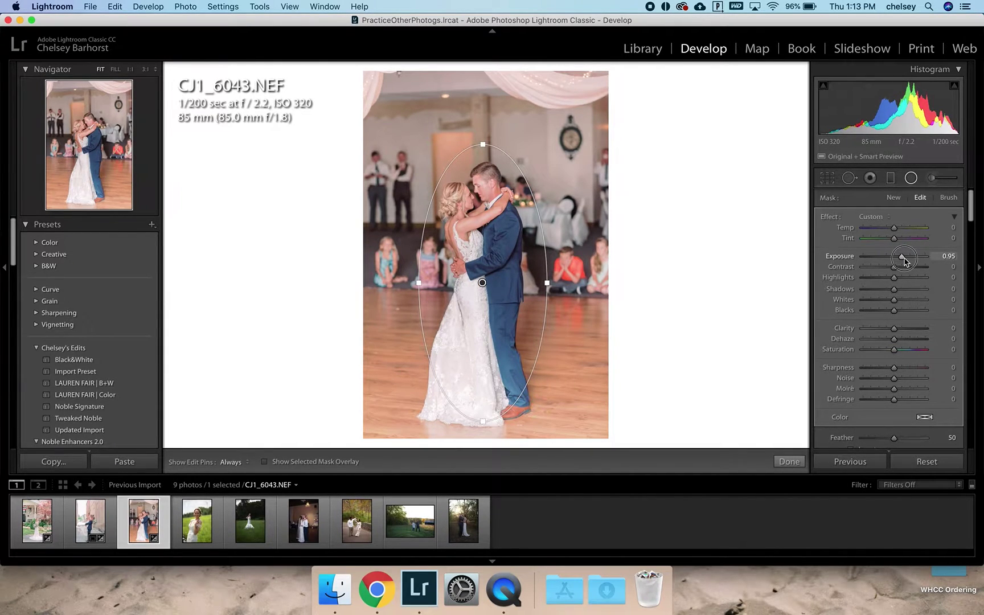
pyautogui.moveTo(483, 422); pyautogui.dragTo(483, 430)
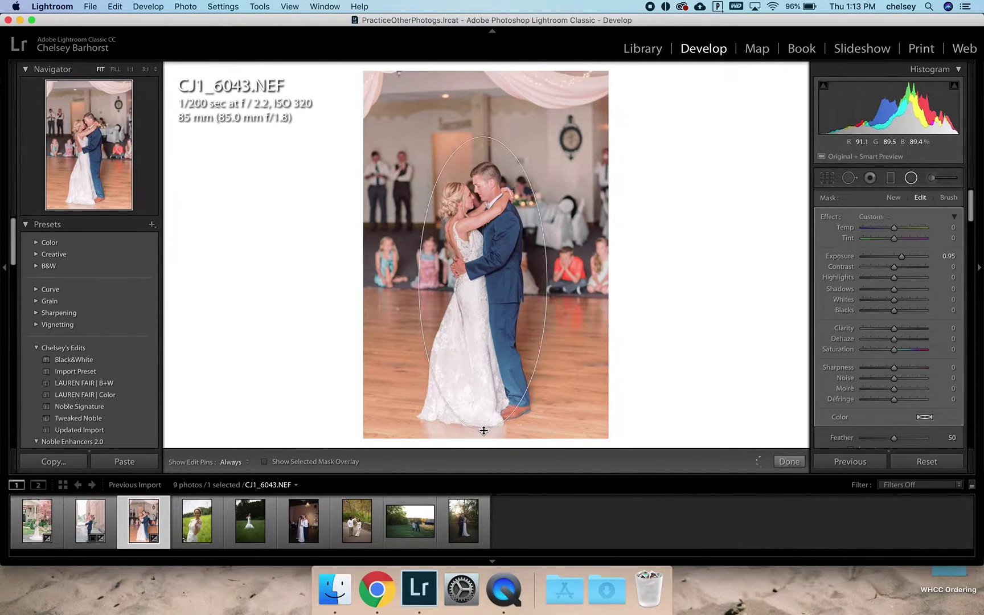
pyautogui.click(790, 461)
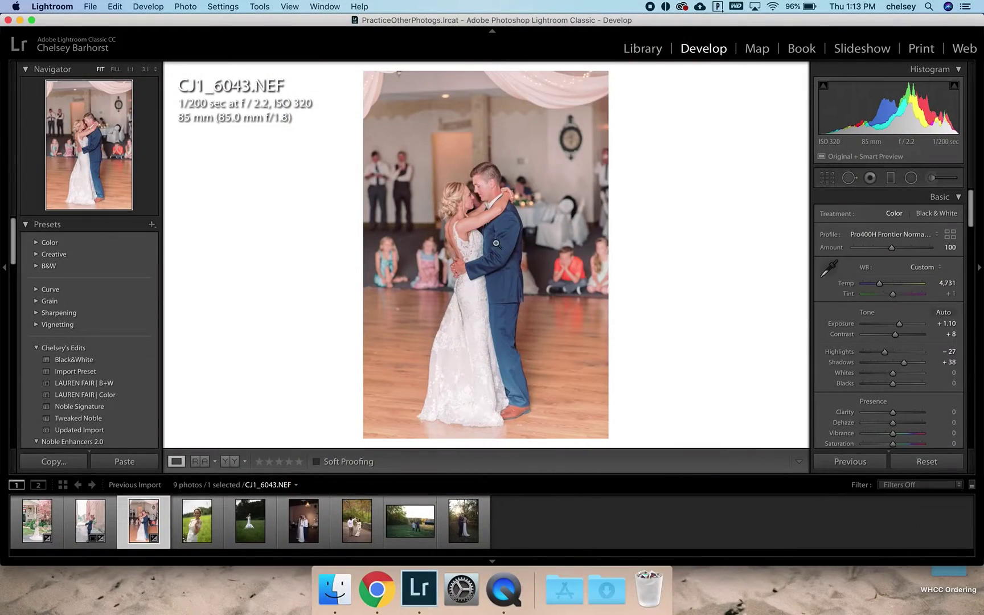
# Step: Apply the Pro400H Frontier Normal EXP +2 v2 profile to the bride's meadow portrait and set its grain amount to 11
pyautogui.press('Right')
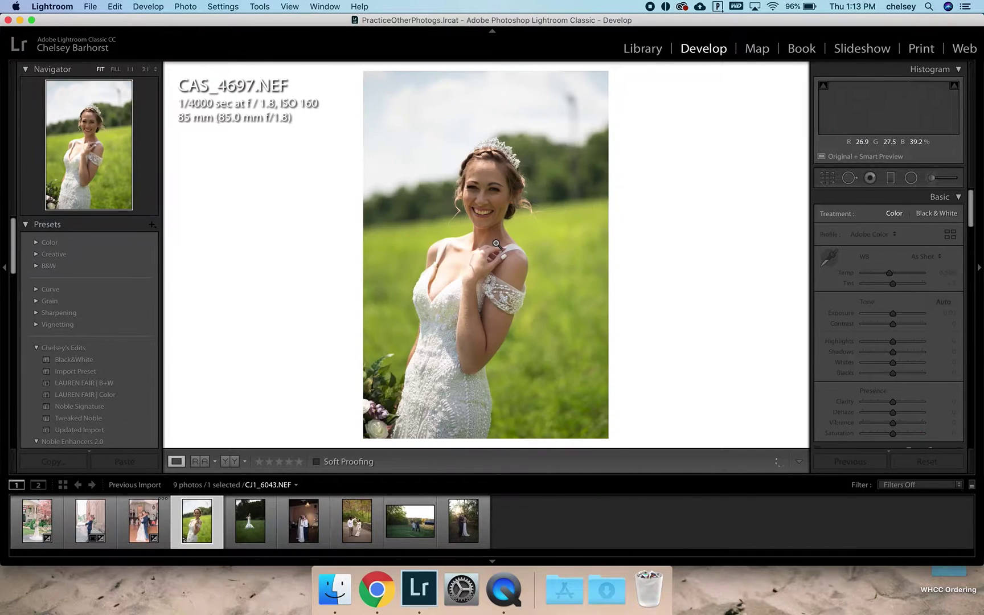
pyautogui.click(859, 229)
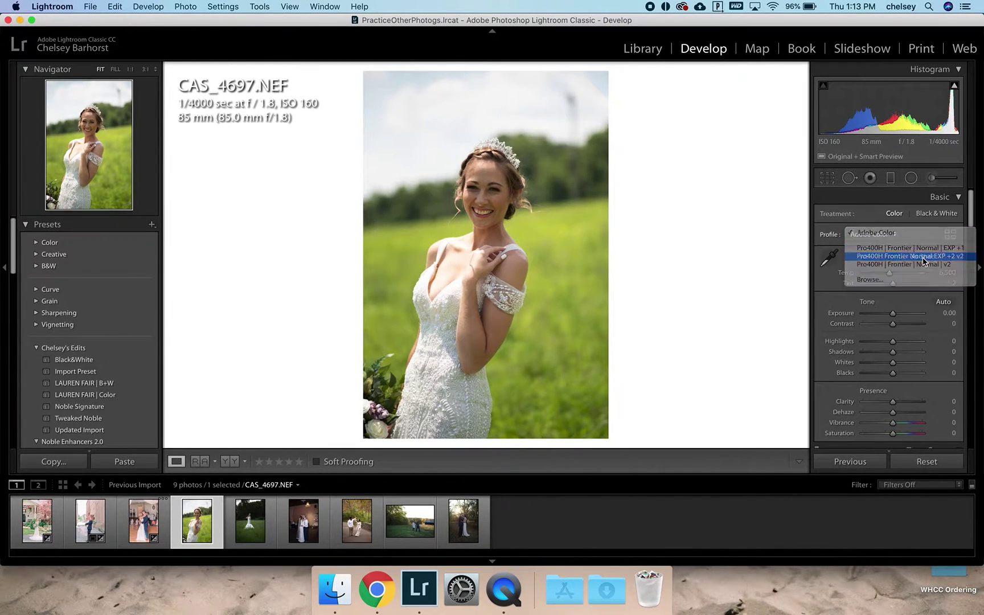
pyautogui.click(922, 258)
pyautogui.scroll(-15, 861, 405)
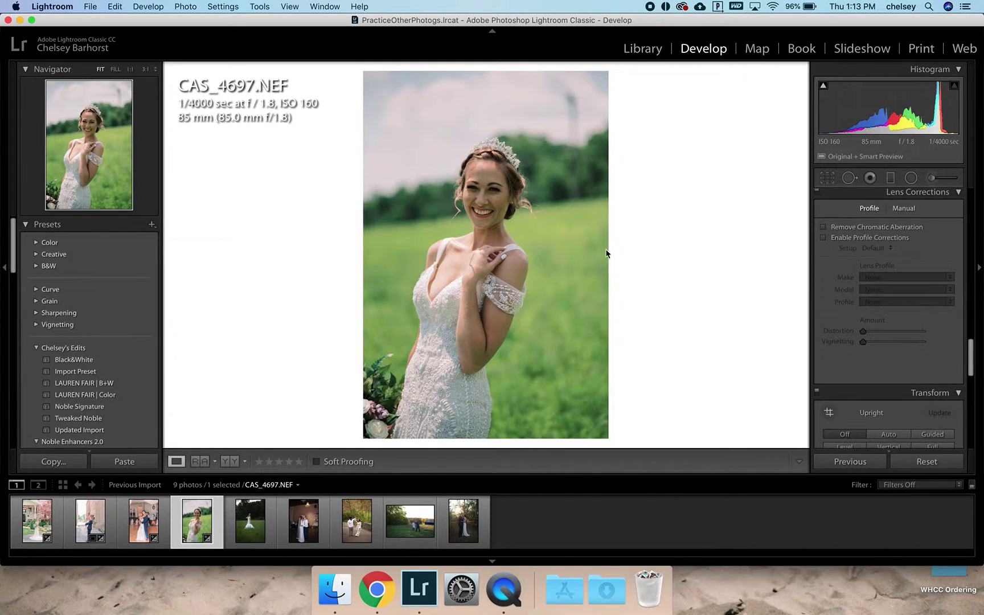
pyautogui.scroll(-10, 931, 275)
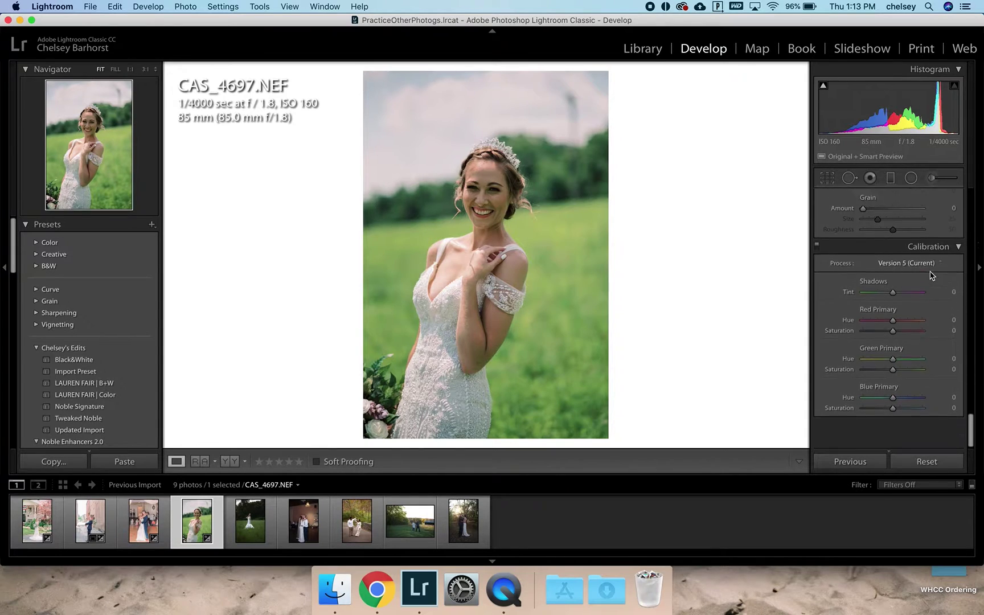
# Step: Enable the portrait's lens profile corrections and set its luminance noise reduction to 12 and sharpening amount to 0
pyautogui.scroll(10, 901, 354)
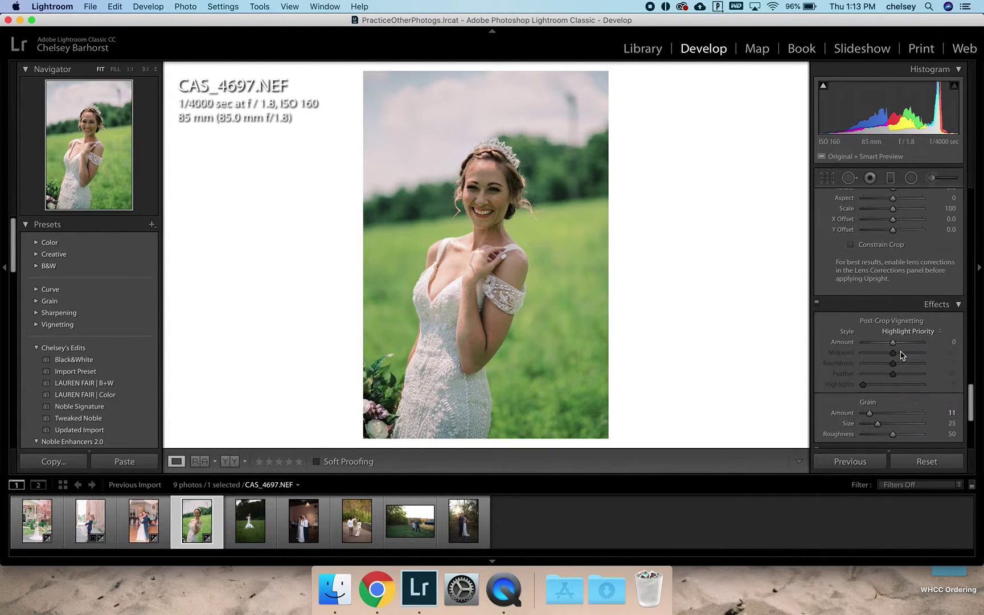
pyautogui.click(823, 266)
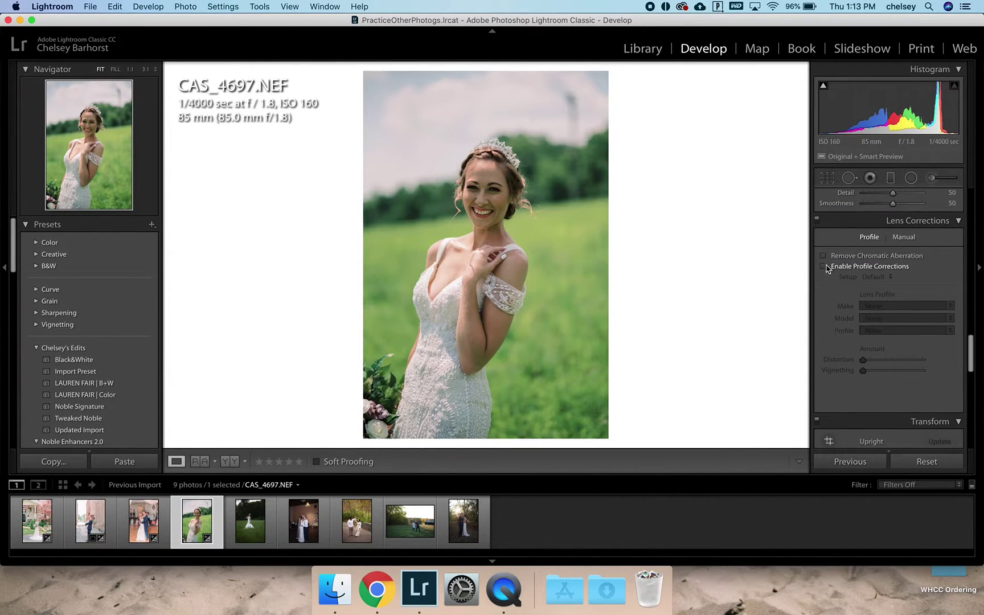
pyautogui.scroll(5, 934, 380)
pyautogui.moveTo(863, 291); pyautogui.dragTo(870, 291)
pyautogui.moveTo(878, 231); pyautogui.dragTo(849, 236)
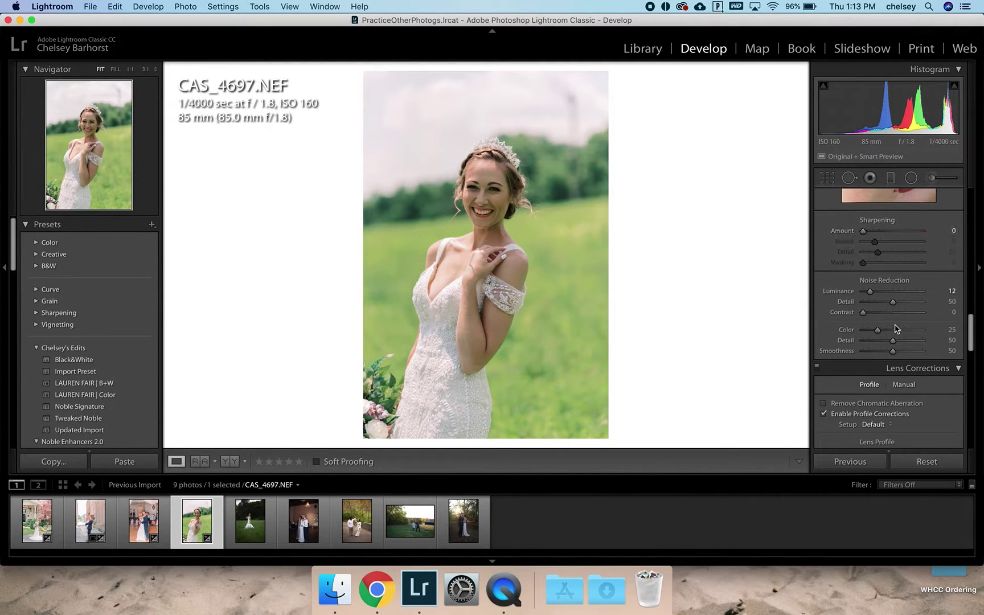
# Step: Set exposure +0.25, contrast +20, highlights -100 and shadows +65 for the bride's portrait
pyautogui.scroll(10, 894, 324)
pyautogui.scroll(5, 894, 325)
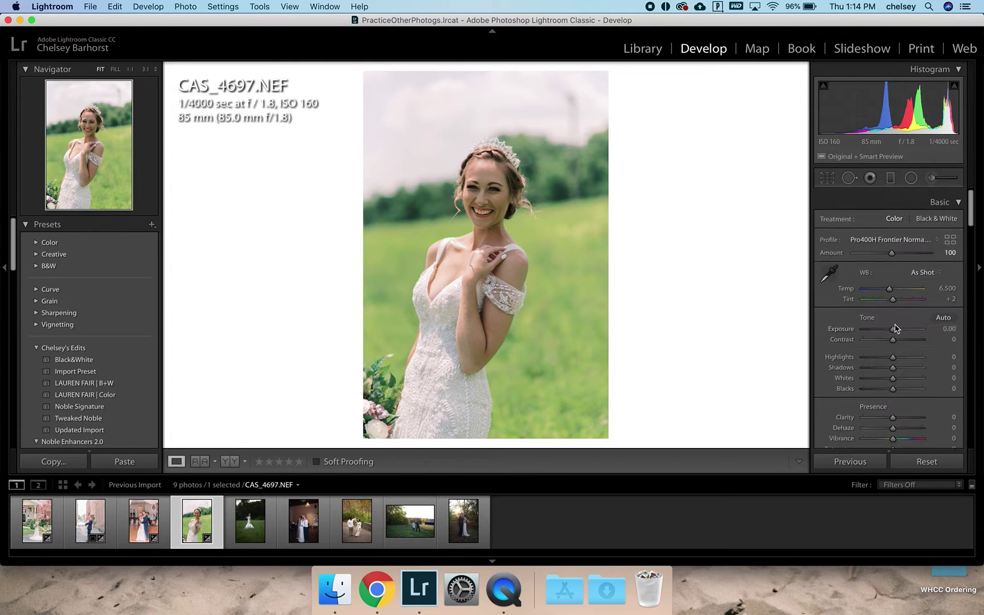
pyautogui.click(478, 201)
pyautogui.scroll(3, 479, 201)
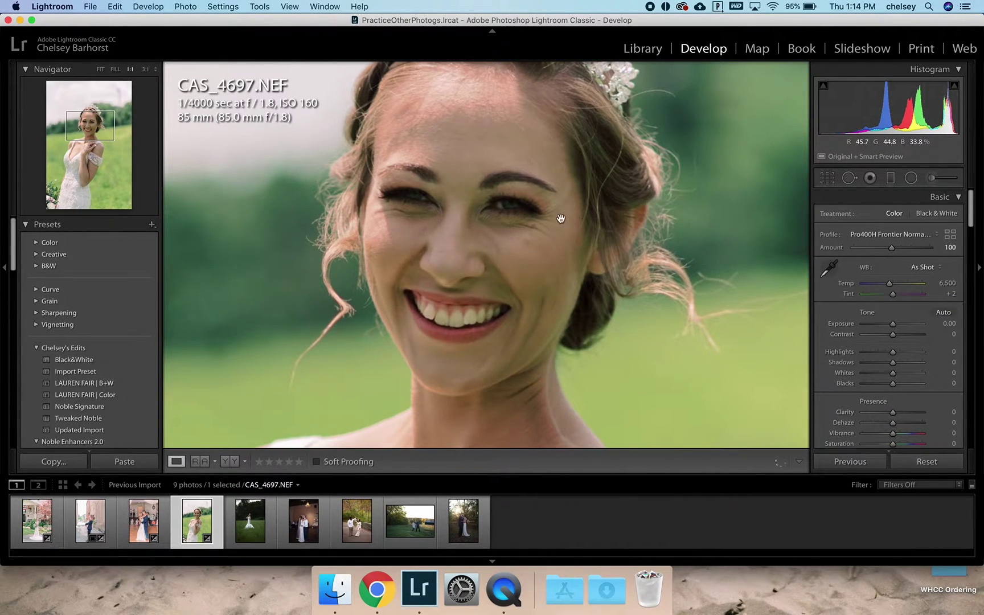
pyautogui.click(498, 243)
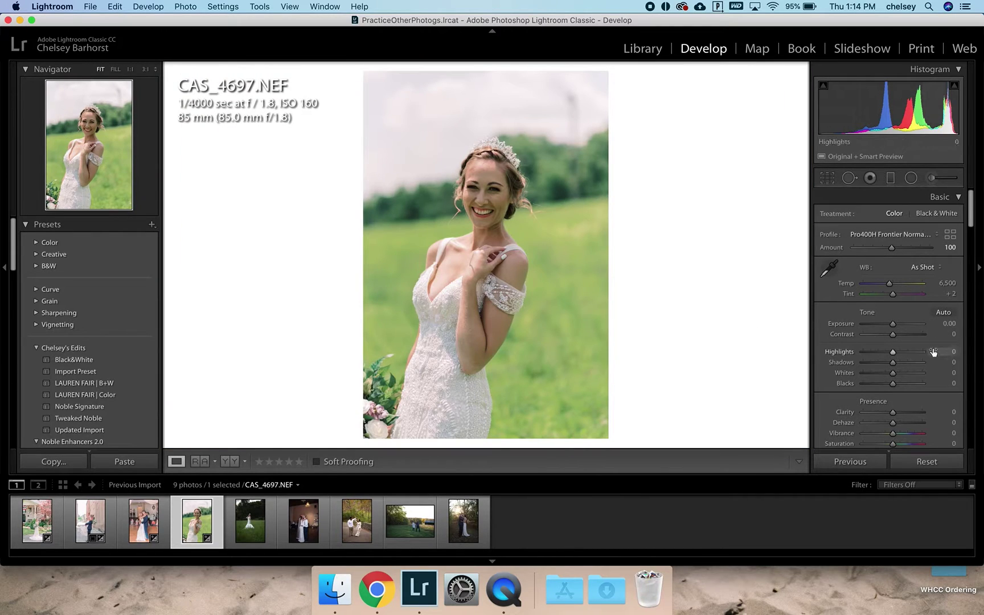
pyautogui.click(908, 363)
pyautogui.moveTo(914, 365); pyautogui.dragTo(802, 358)
pyautogui.moveTo(892, 327); pyautogui.dragTo(899, 338)
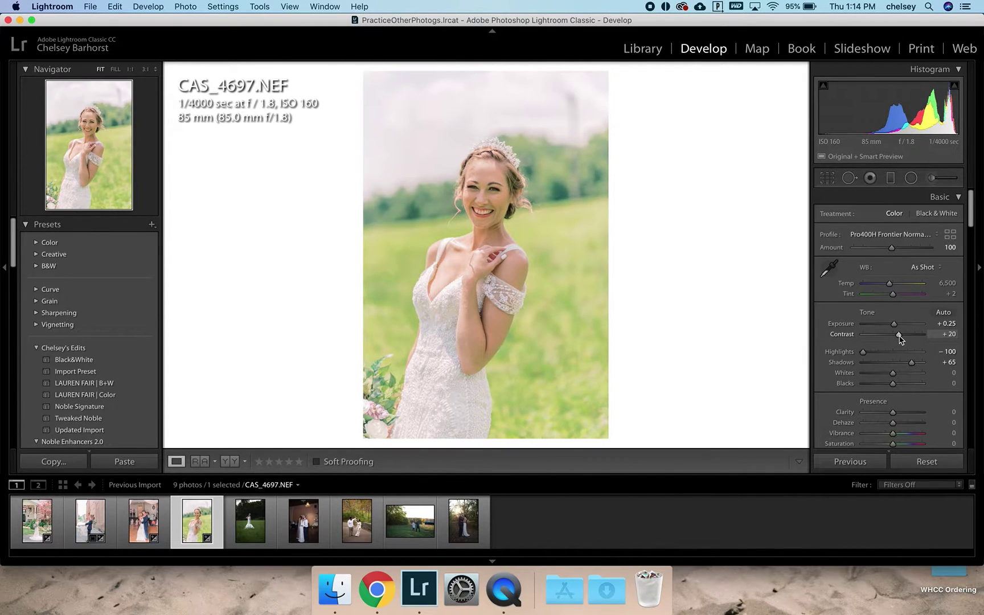
# Step: Set the bride portrait's white balance to temperature 5,965 and tint +17
pyautogui.moveTo(889, 289); pyautogui.dragTo(887, 290)
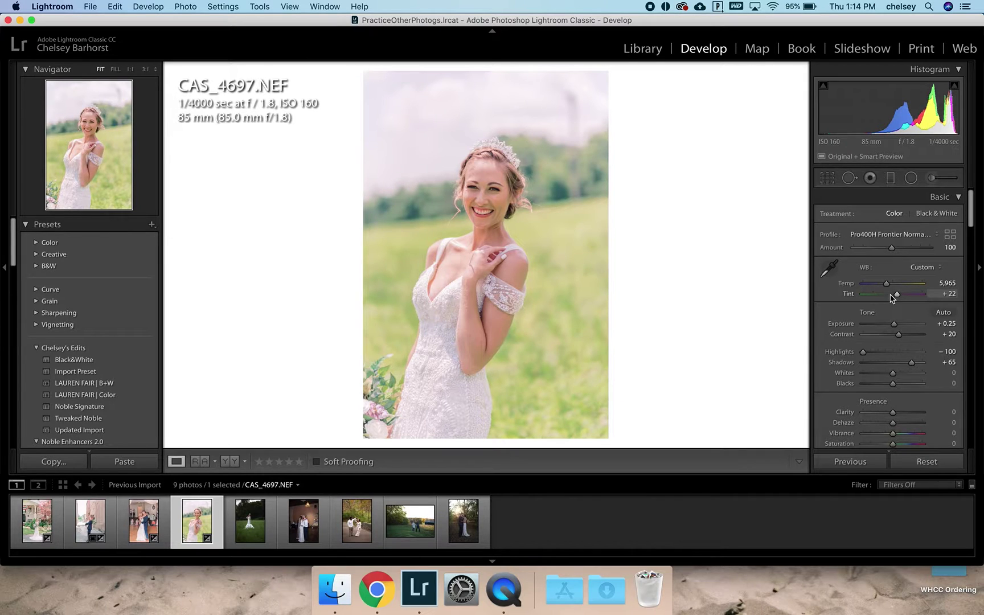
pyautogui.click(571, 219)
pyautogui.moveTo(478, 193); pyautogui.dragTo(541, 258)
pyautogui.click(542, 258)
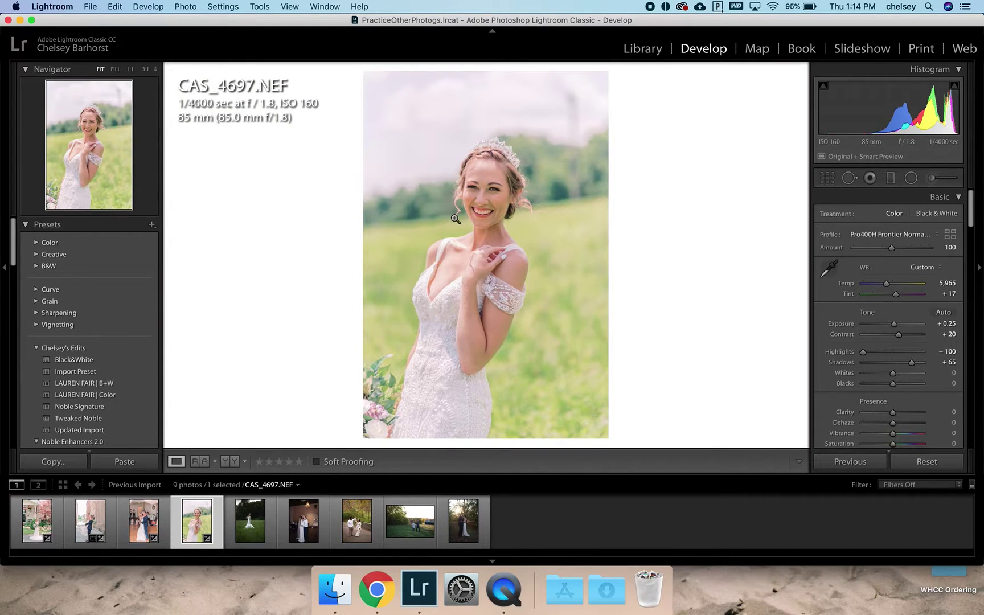
# Step: Set the adjustment brush to tint 9, saturation -12 and size 13, and set the bride portrait's overall tint to +12
pyautogui.click(941, 180)
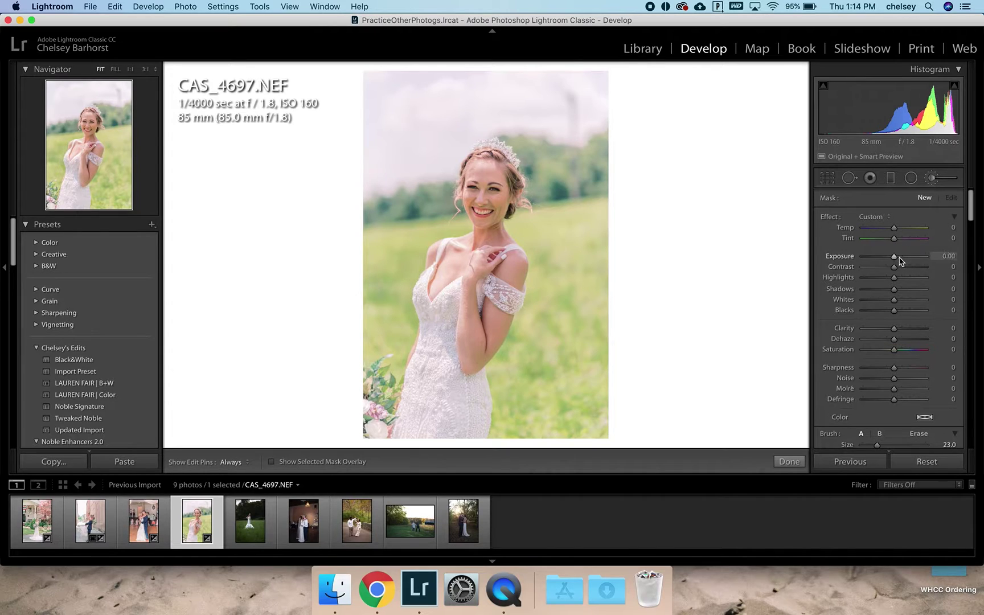
pyautogui.moveTo(894, 239); pyautogui.dragTo(899, 241)
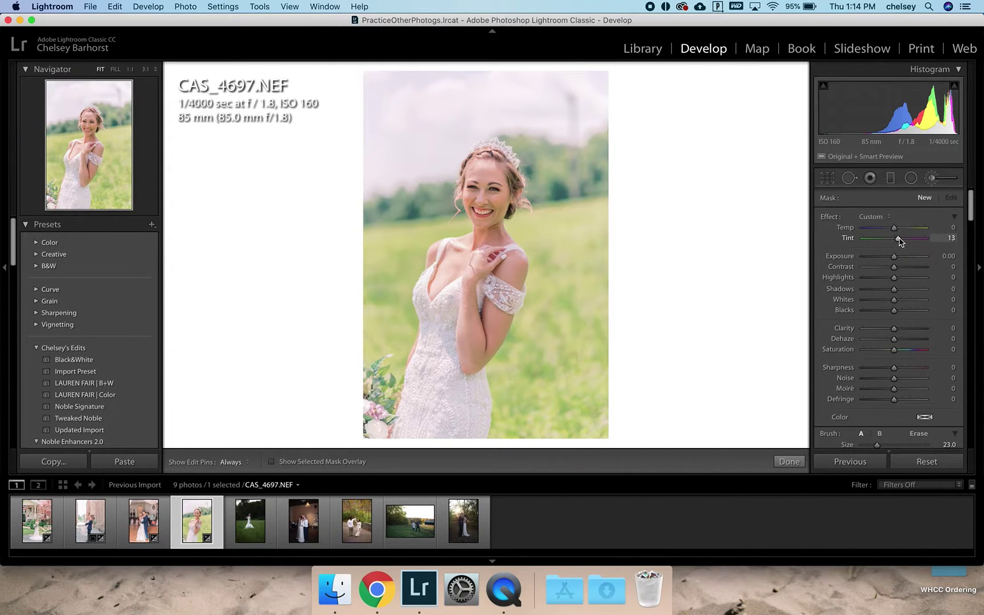
pyautogui.moveTo(894, 349); pyautogui.dragTo(890, 350)
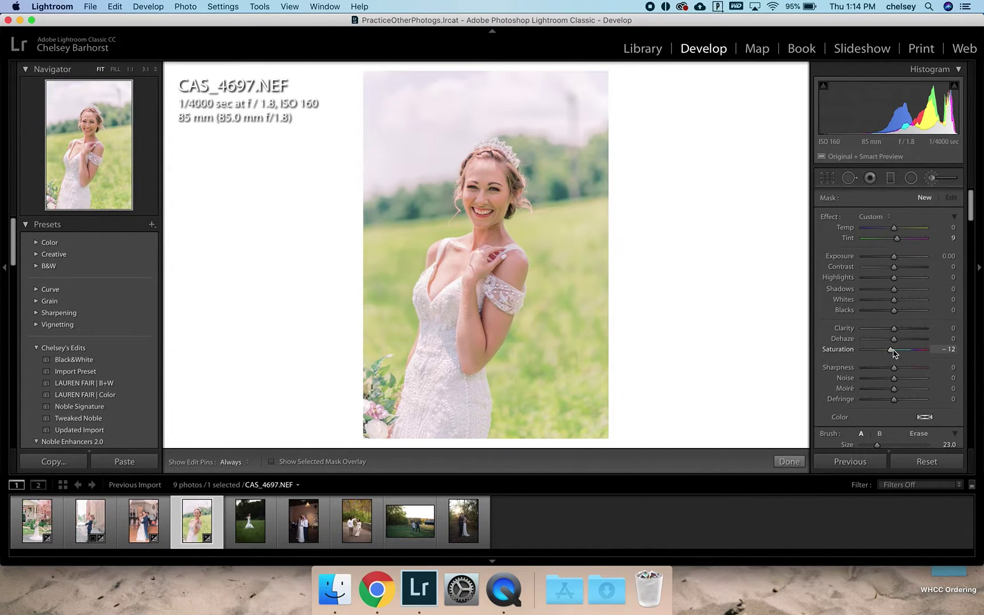
pyautogui.scroll(-2, 471, 196)
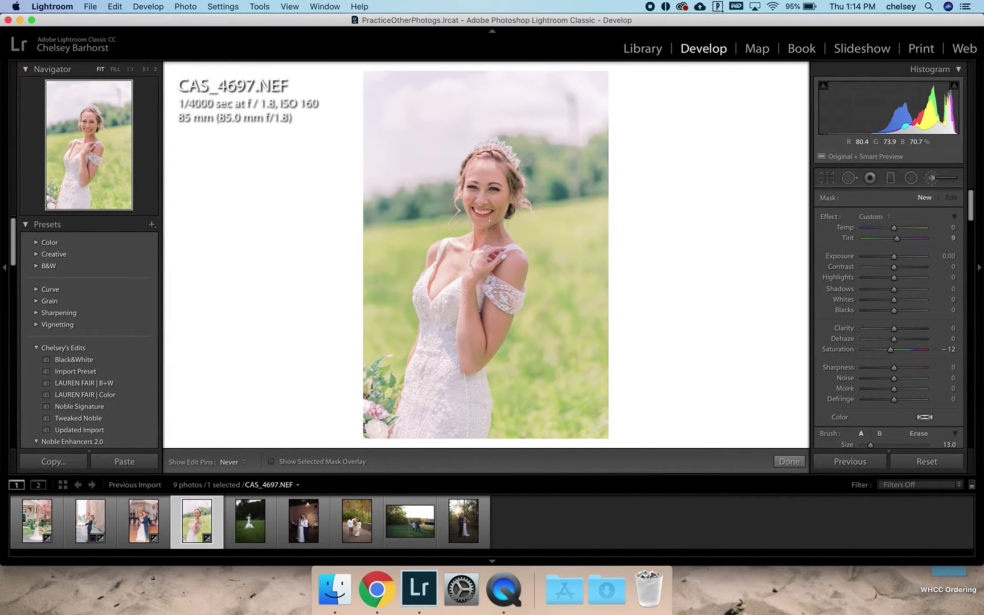
pyautogui.click(789, 461)
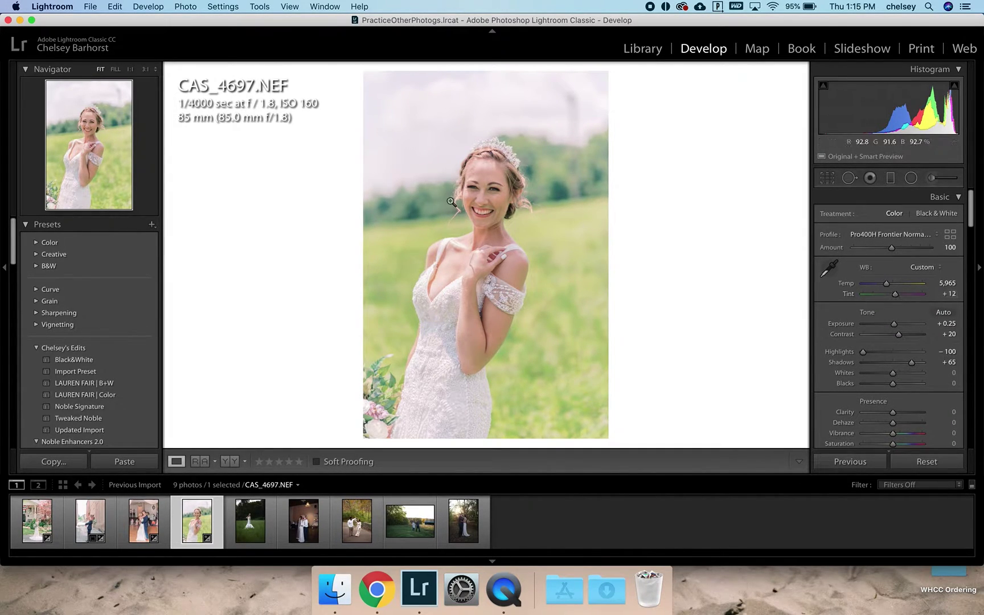
# Step: Inspect the bride's face up close, and crop and straighten her meadow portrait
pyautogui.click(500, 202)
pyautogui.moveTo(500, 202); pyautogui.dragTo(619, 348)
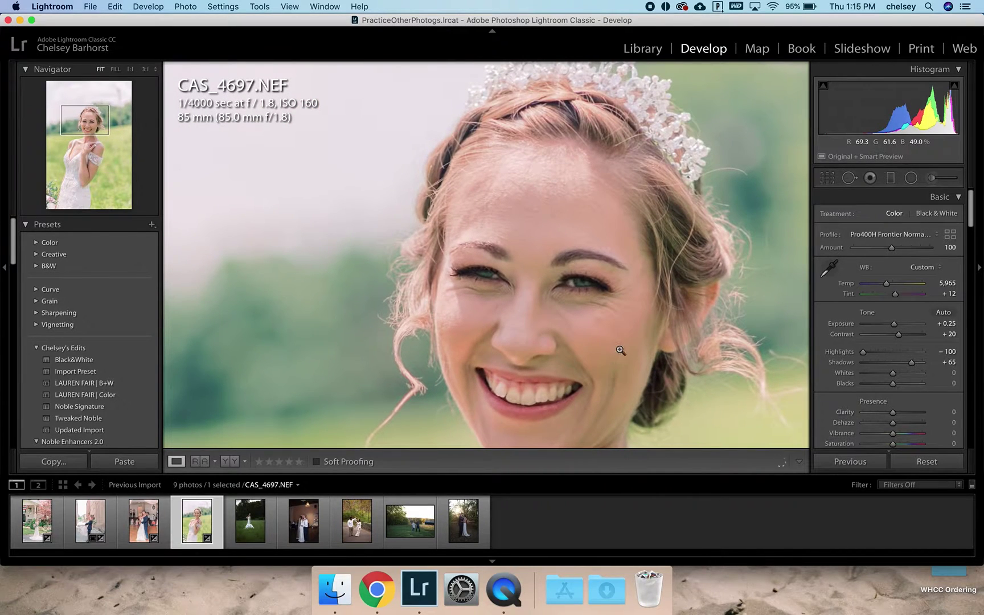
pyautogui.click(621, 350)
pyautogui.click(826, 178)
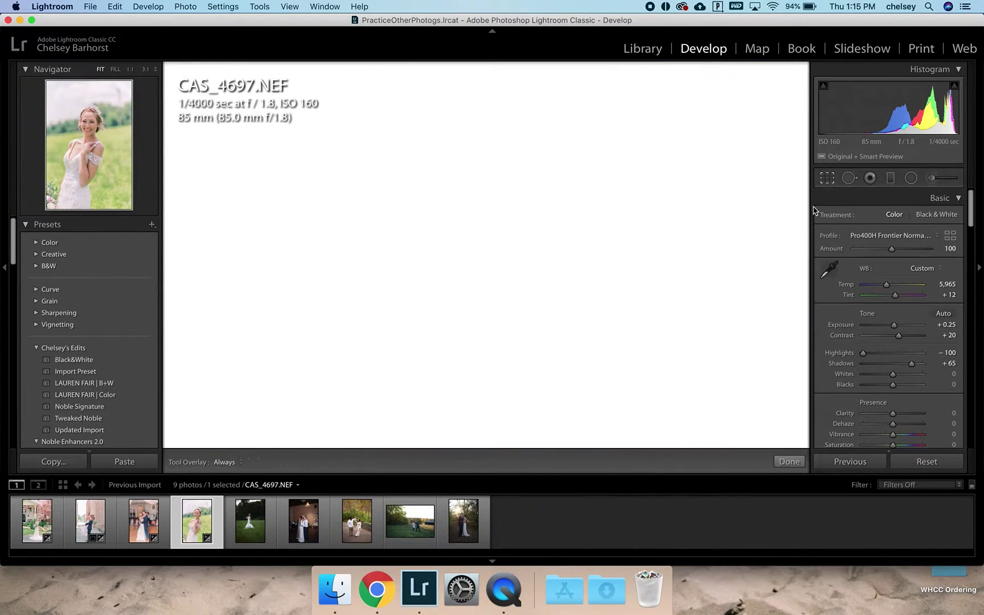
# Step: Set the portrait's yellow hue to +7, green hue to +8, yellow saturation to -30 and green saturation to -19
pyautogui.scroll(-15, 900, 330)
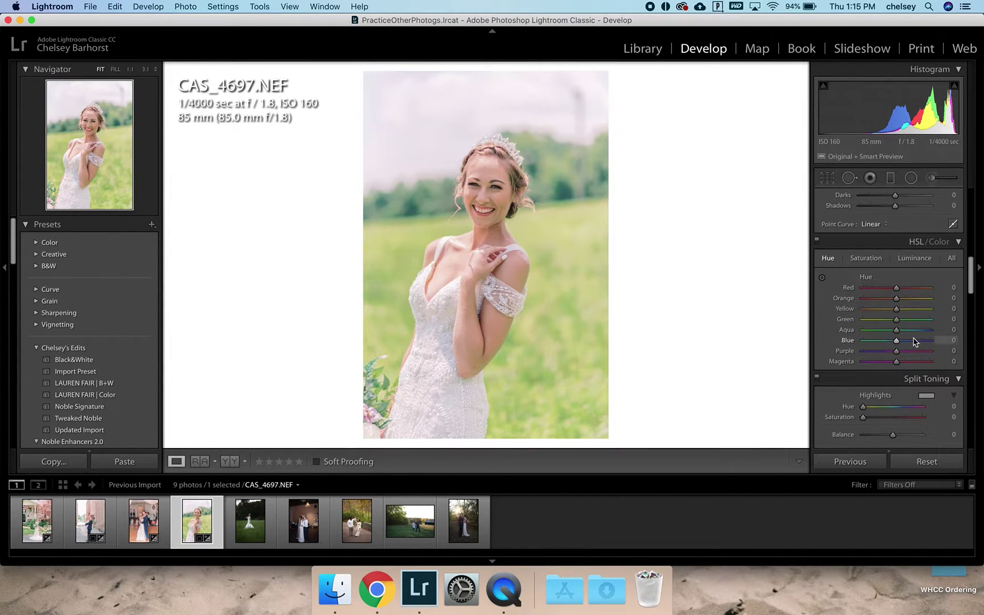
pyautogui.scroll(-6, 914, 341)
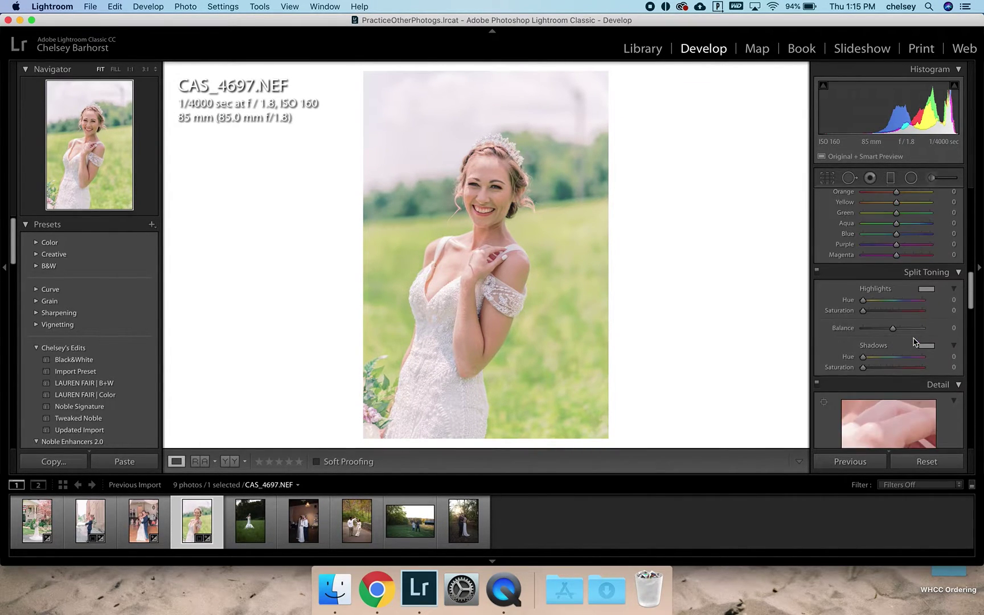
pyautogui.scroll(15, 914, 341)
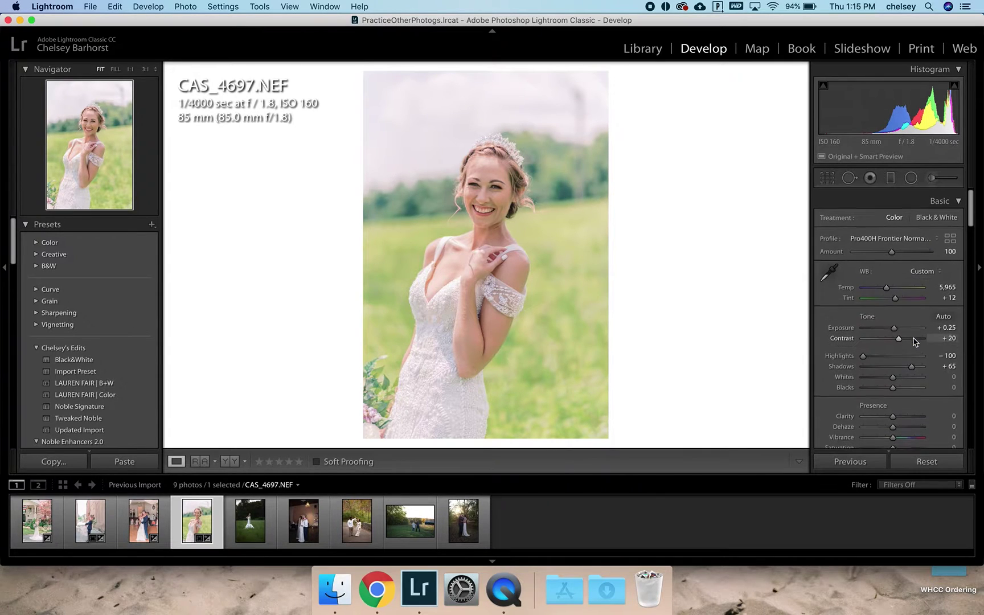
pyautogui.scroll(-10, 899, 239)
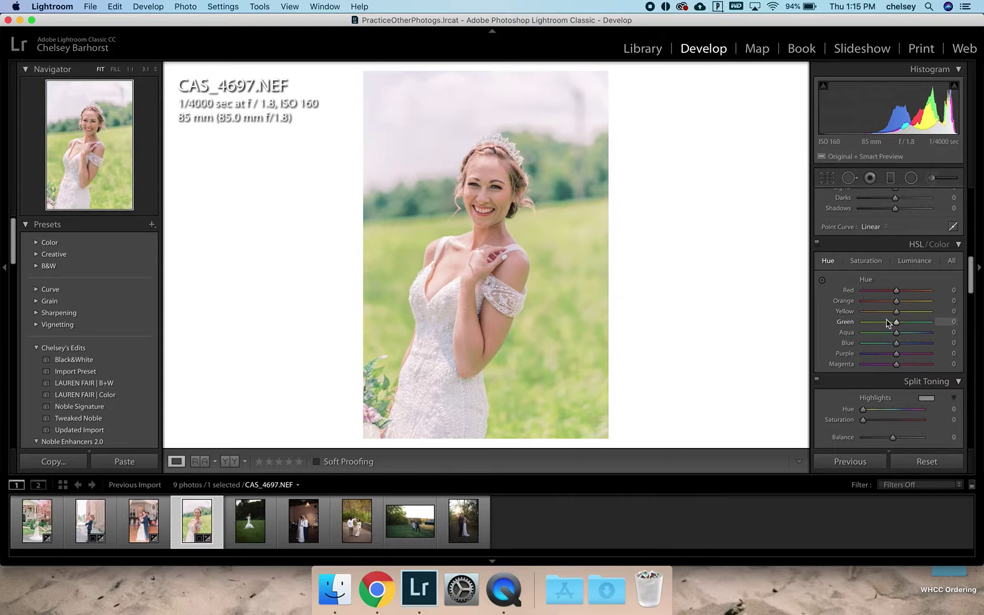
pyautogui.moveTo(895, 323)
pyautogui.mouseDown()
pyautogui.moveTo(897, 313)
pyautogui.moveTo(884, 314)
pyautogui.moveTo(891, 327)
pyautogui.mouseUp()
pyautogui.click(866, 260)
pyautogui.click(827, 261)
pyautogui.click(866, 260)
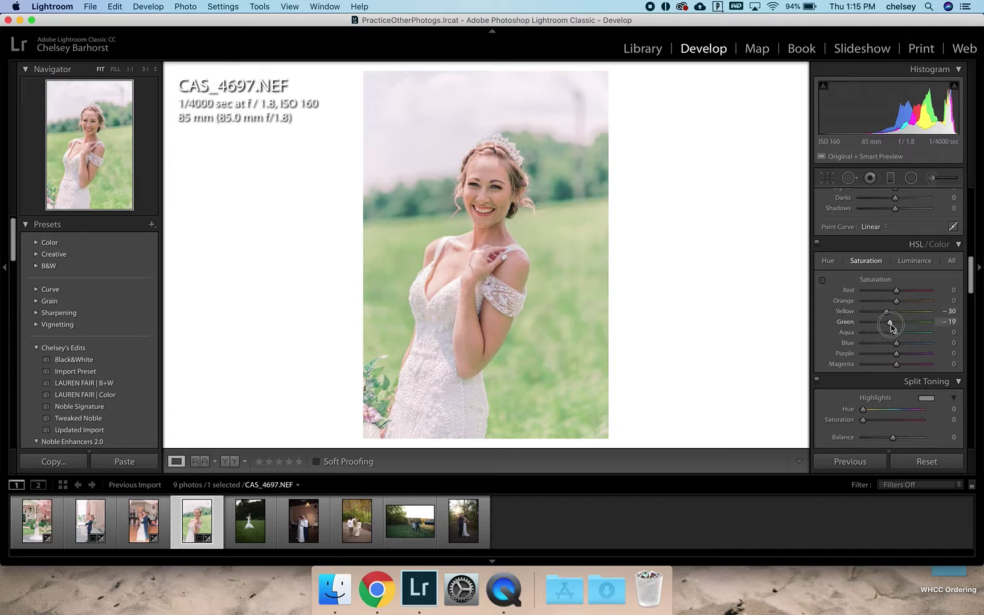
pyautogui.click(828, 261)
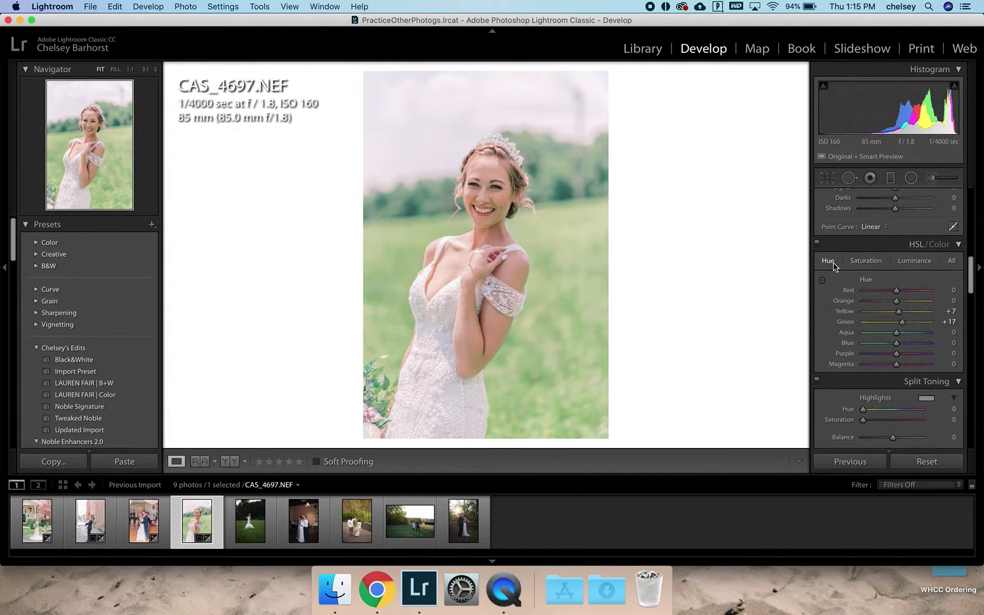
pyautogui.moveTo(900, 325); pyautogui.dragTo(896, 327)
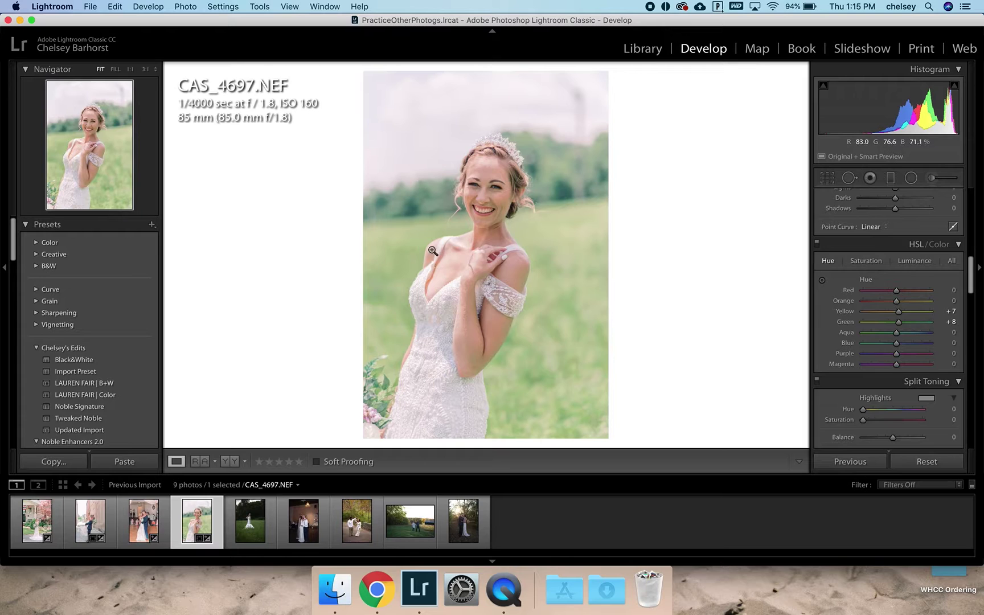
# Step: Open the dark full-length bride photo CAS_4898, straighten it by 0.72 and crop it tighter around the bride
pyautogui.click(244, 523)
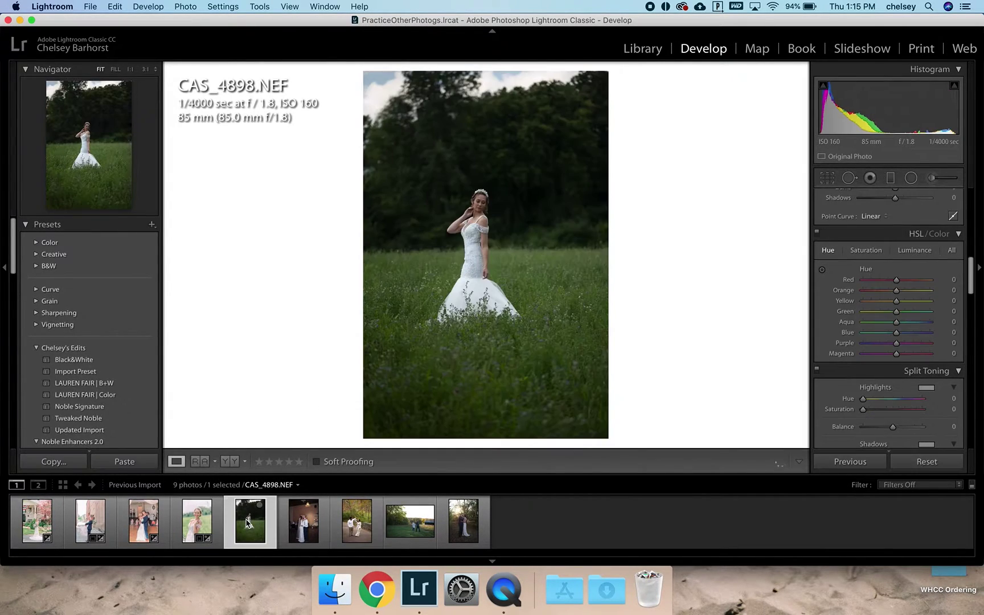
pyautogui.click(496, 208)
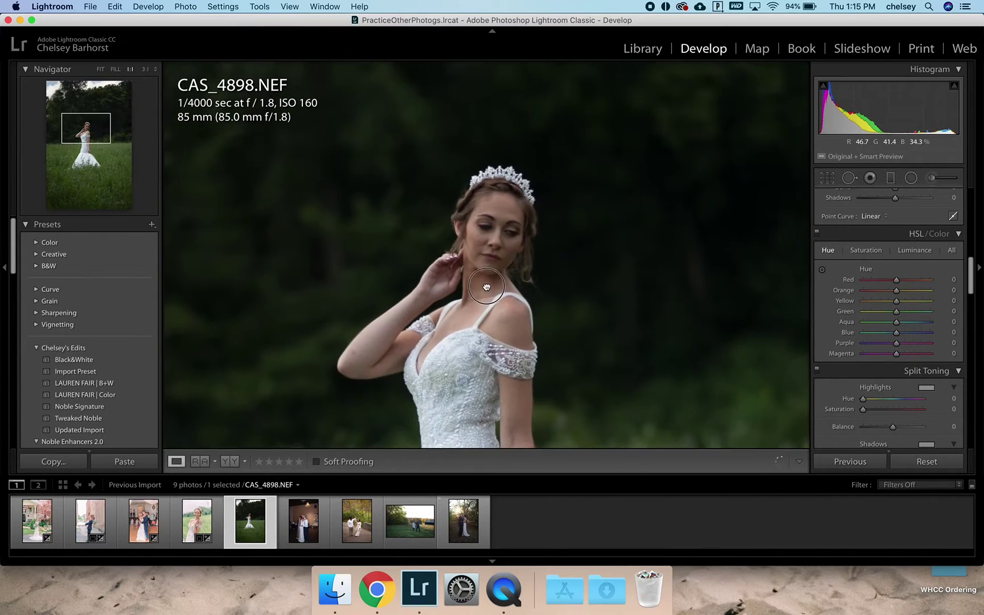
pyautogui.click(503, 283)
pyautogui.press('r')
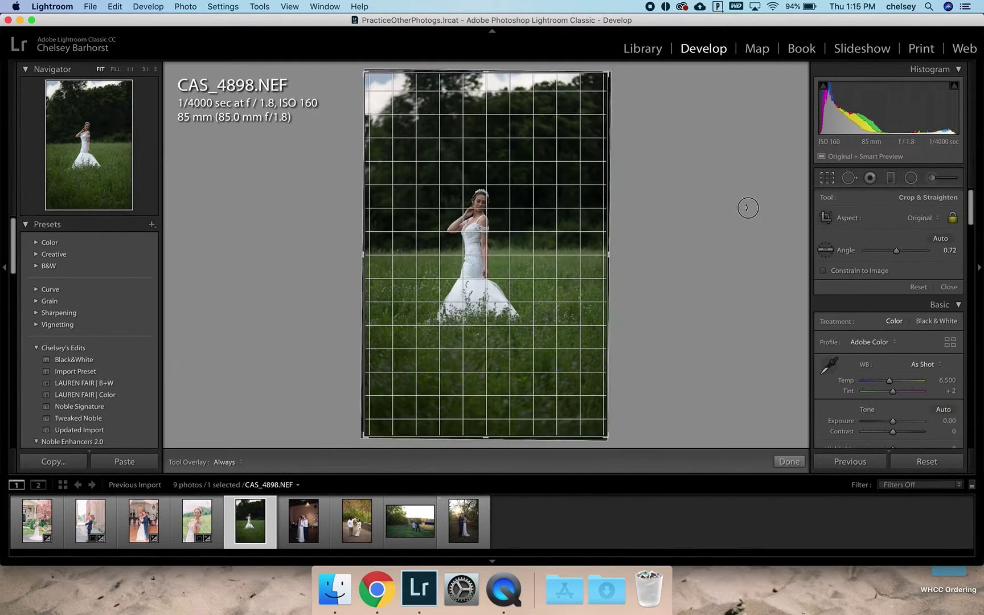
pyautogui.moveTo(605, 435); pyautogui.dragTo(576, 410)
pyautogui.press('Return')
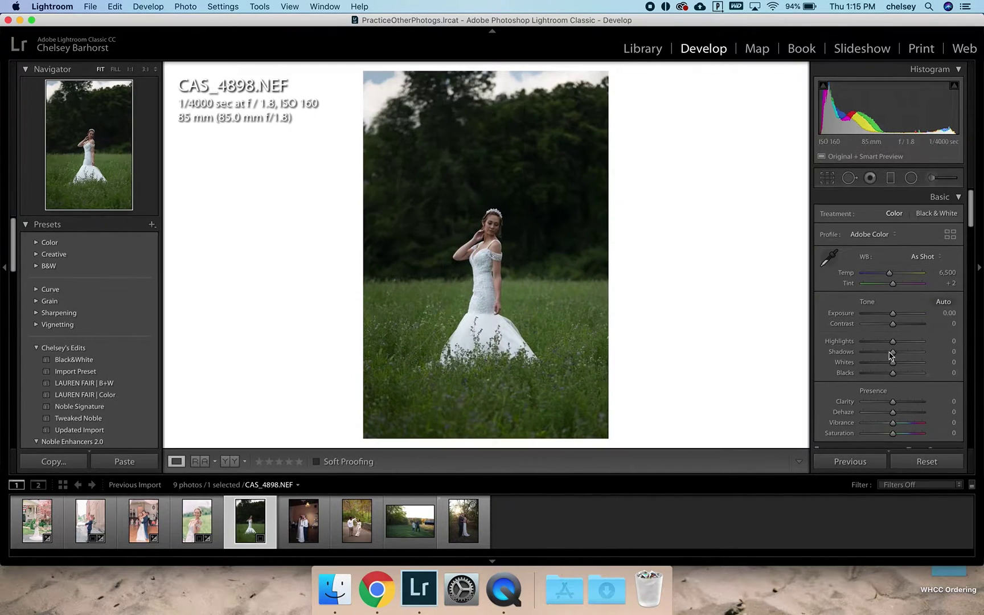
# Step: Apply the Pro400H Frontier Normal EXP +2 v2 profile to the full-length bride photo and enable its lens profile corrections
pyautogui.click(870, 234)
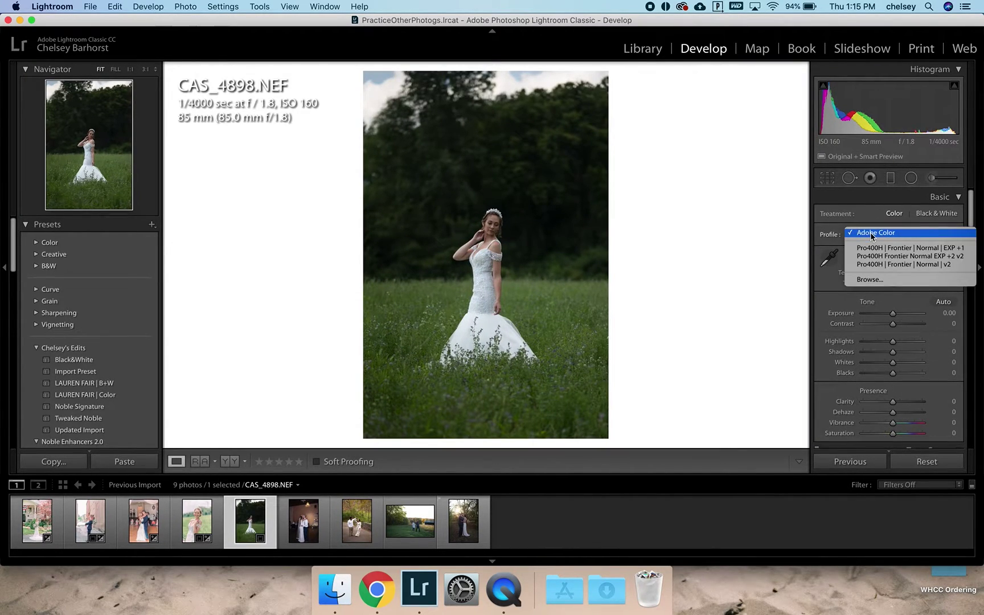
pyautogui.click(916, 256)
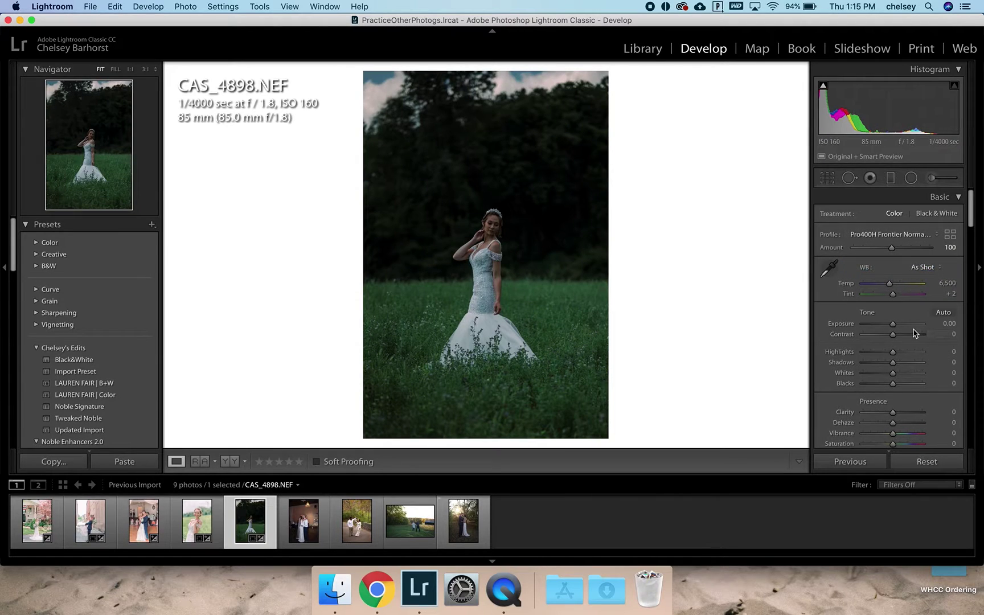
pyautogui.scroll(-10, 914, 333)
pyautogui.scroll(-10, 913, 333)
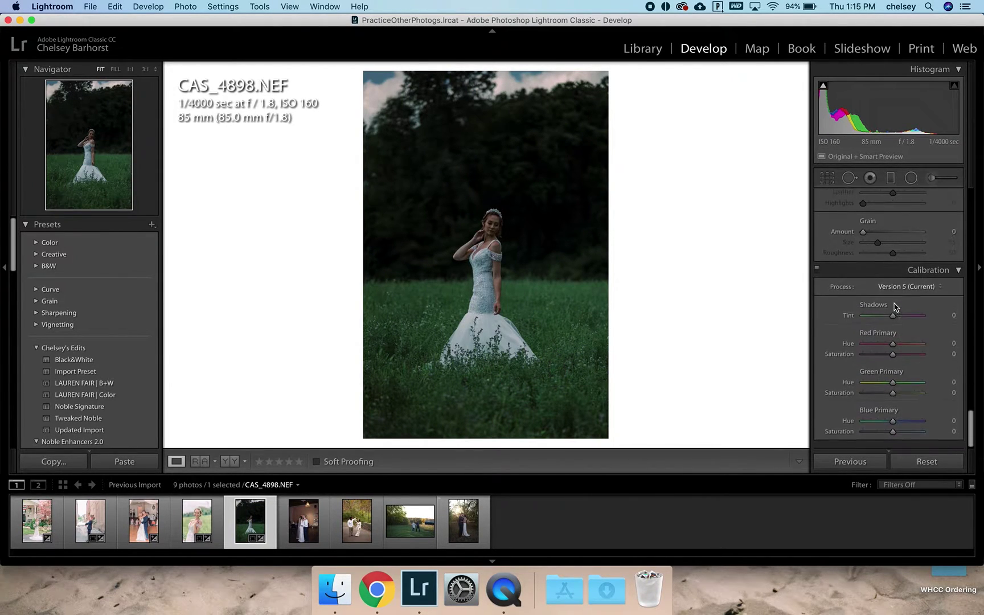
pyautogui.scroll(6, 867, 358)
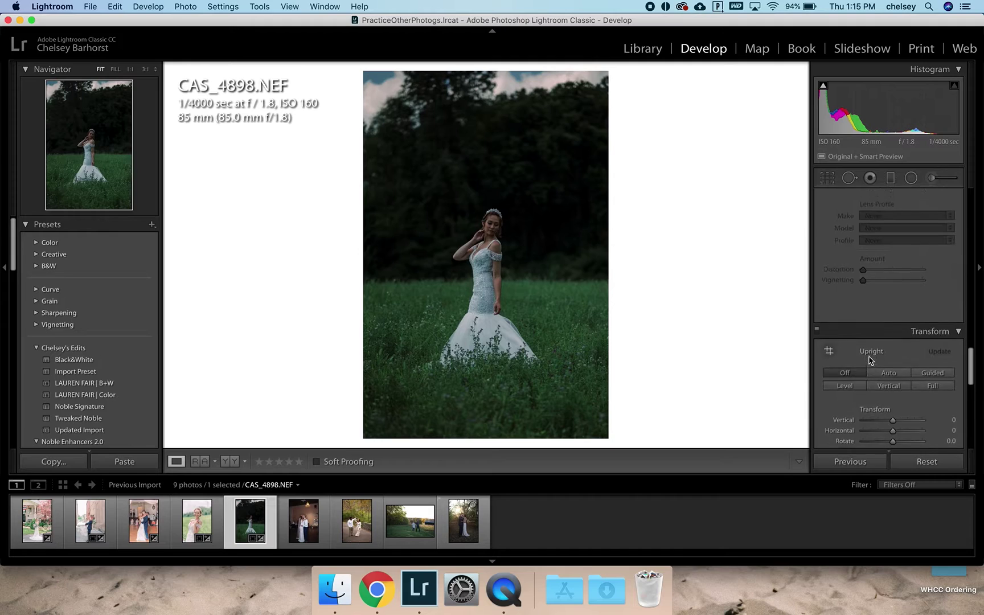
pyautogui.click(835, 318)
# Step: Set the full-length bride photo's sharpening amount to 0 and luminance noise reduction to 11
pyautogui.scroll(4, 873, 265)
pyautogui.moveTo(878, 250); pyautogui.dragTo(863, 250)
pyautogui.moveTo(863, 311); pyautogui.dragTo(869, 311)
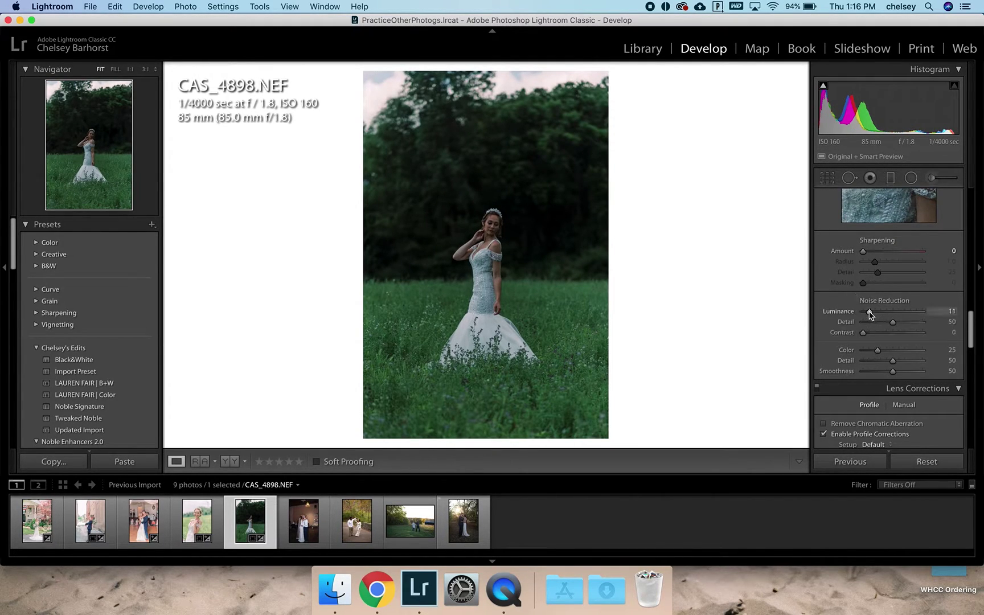
# Step: Set exposure +1.75, contrast +8, highlights -24 and shadows +34 for the full-length bride photo
pyautogui.scroll(3, 901, 431)
pyautogui.scroll(12, 901, 431)
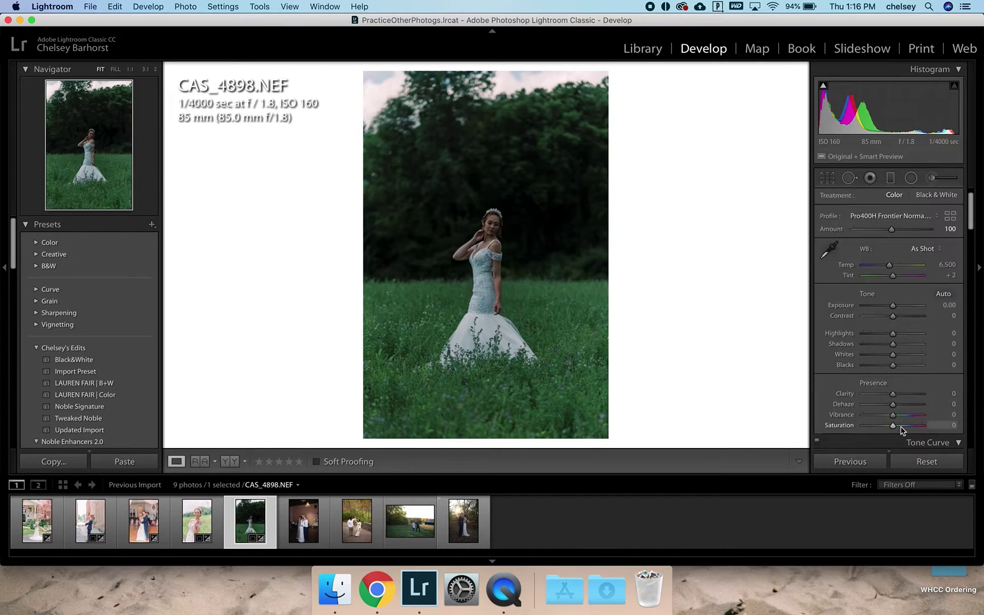
pyautogui.moveTo(893, 362); pyautogui.dragTo(904, 328)
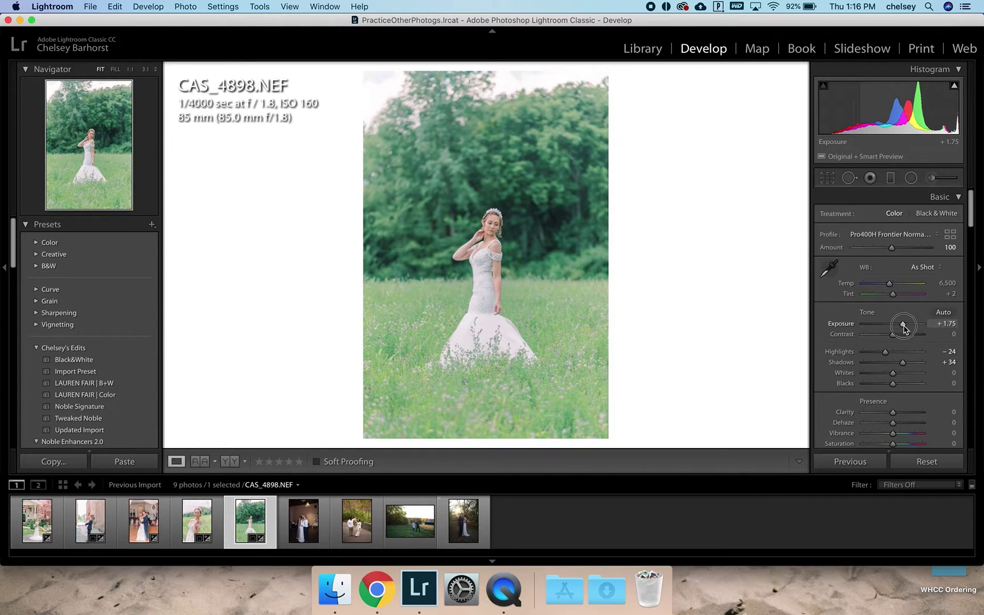
pyautogui.click(504, 272)
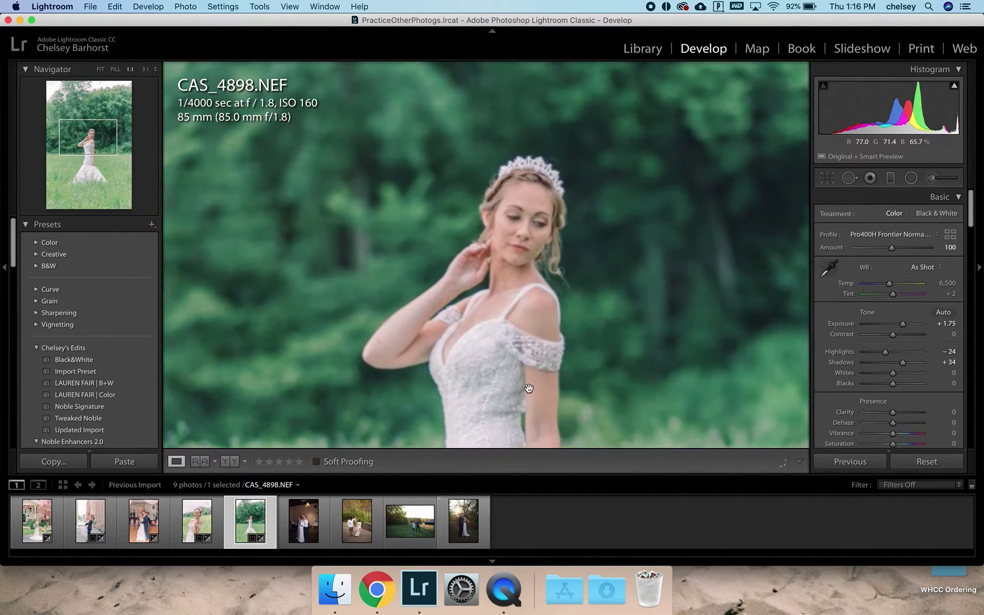
pyautogui.scroll(-2, 529, 389)
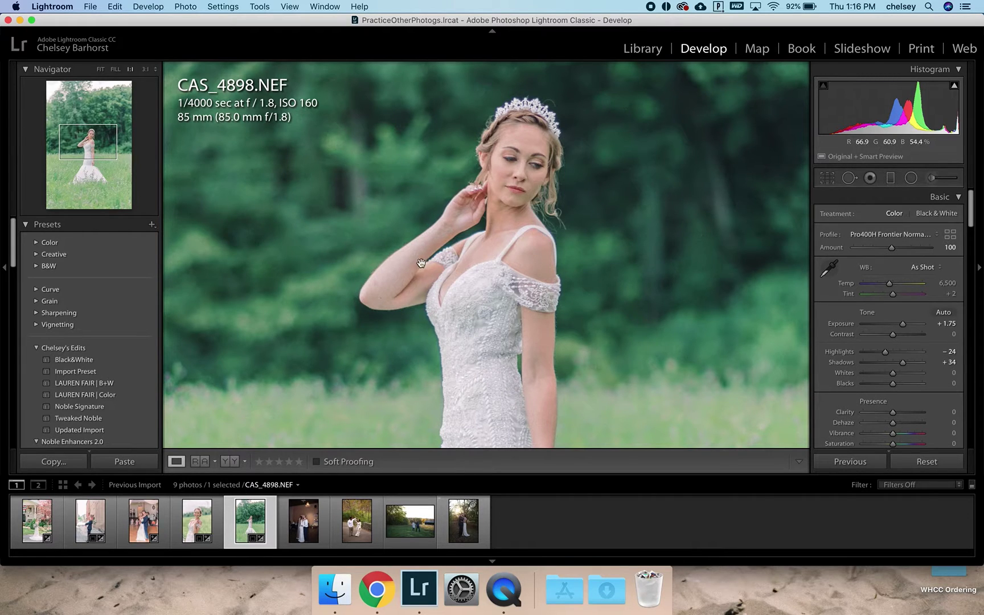
pyautogui.moveTo(892, 335); pyautogui.dragTo(898, 339)
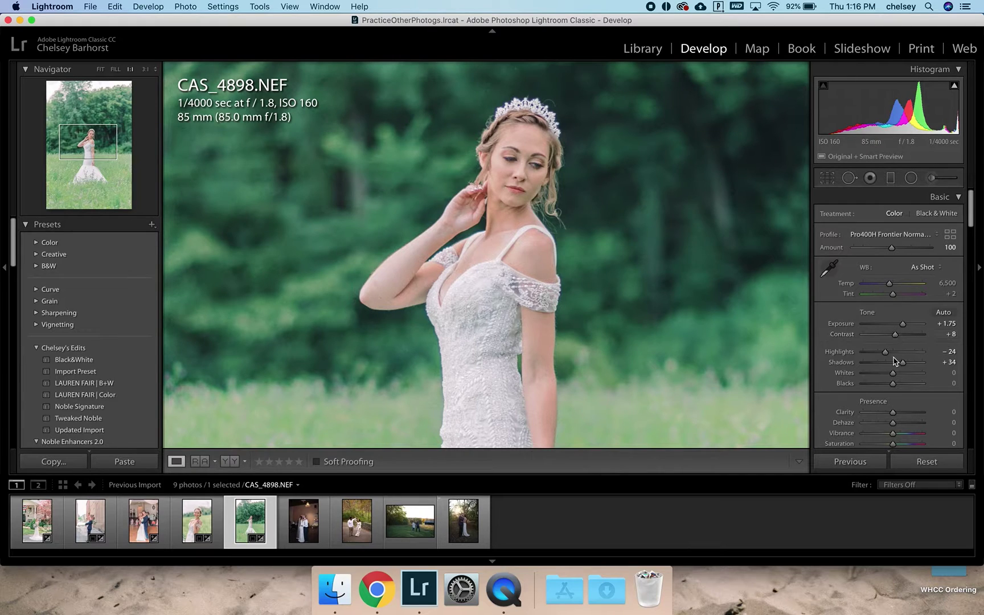
# Step: Set the blue saturation to -100 in the full-length bride photo
pyautogui.scroll(-10, 894, 362)
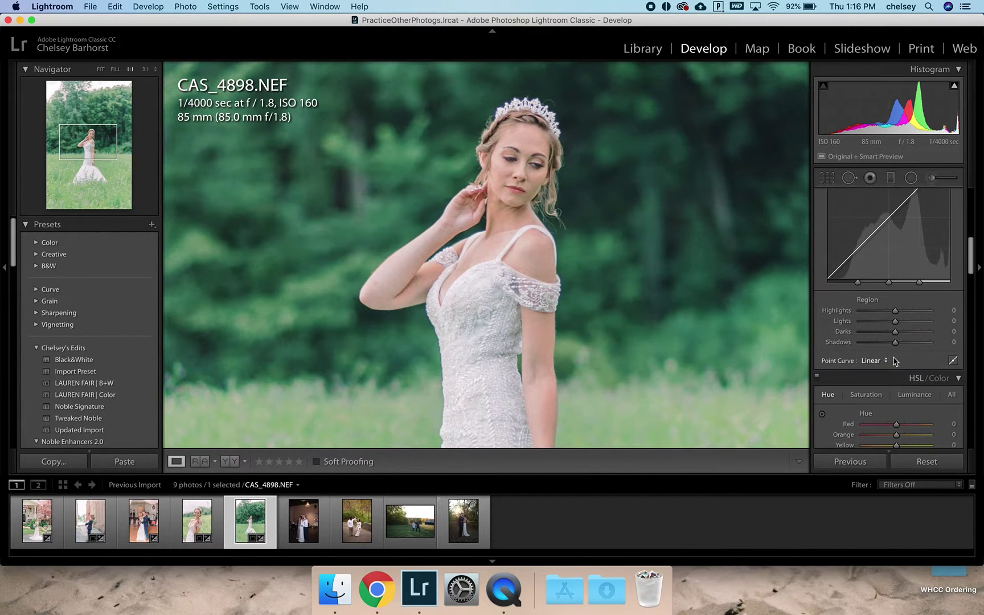
pyautogui.scroll(-3, 894, 361)
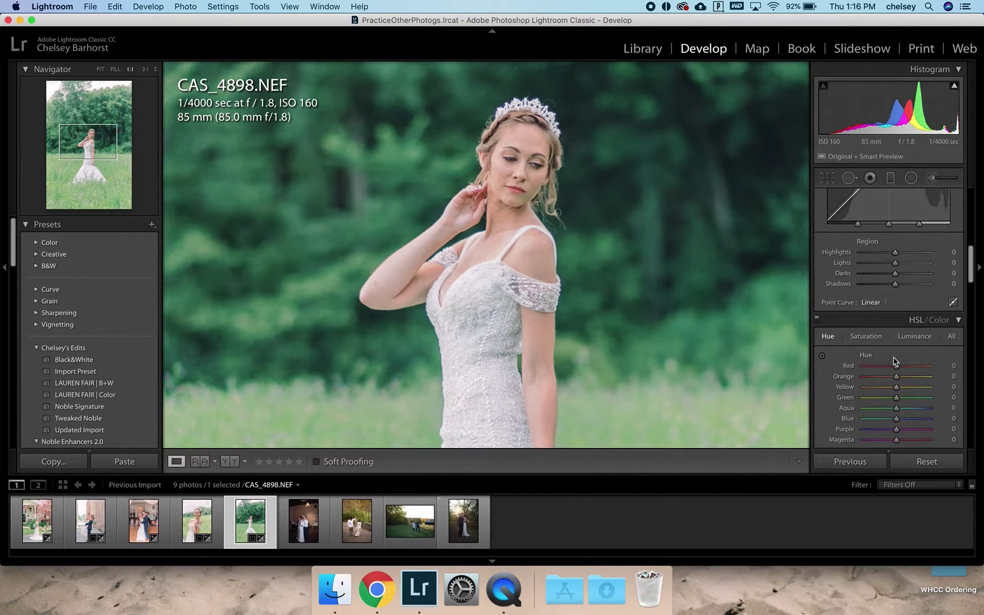
pyautogui.scroll(1, 902, 375)
pyautogui.click(865, 330)
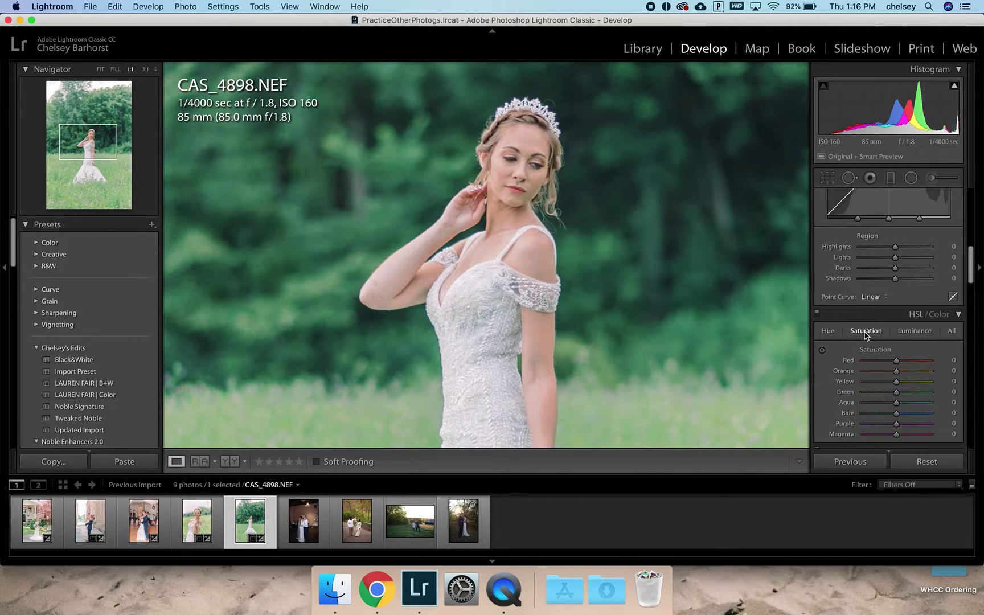
pyautogui.scroll(-1, 891, 382)
pyautogui.moveTo(895, 394); pyautogui.dragTo(837, 367)
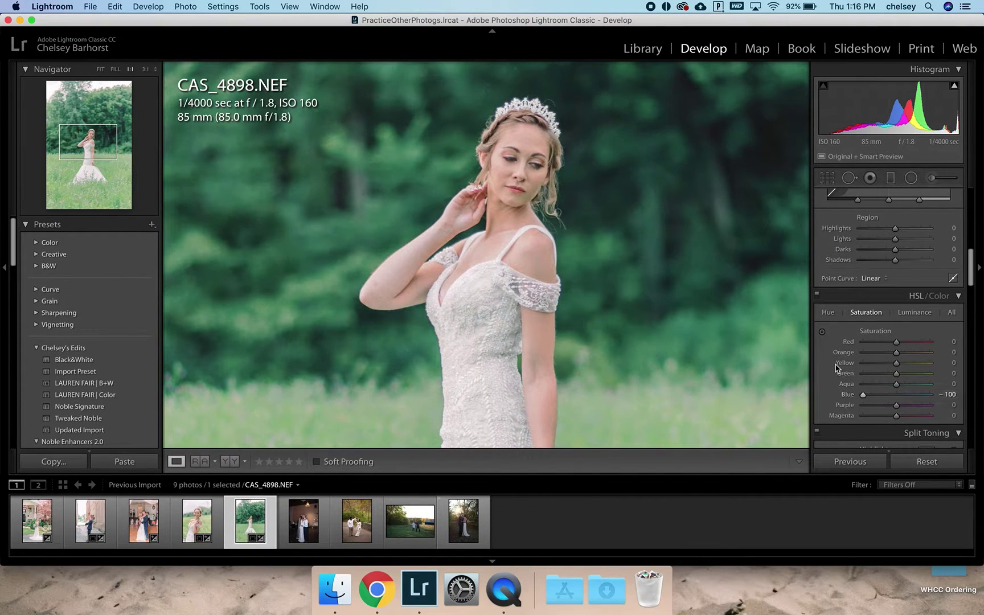
# Step: View the whole bride photo and set its exposure to +2.00
pyautogui.scroll(10, 884, 336)
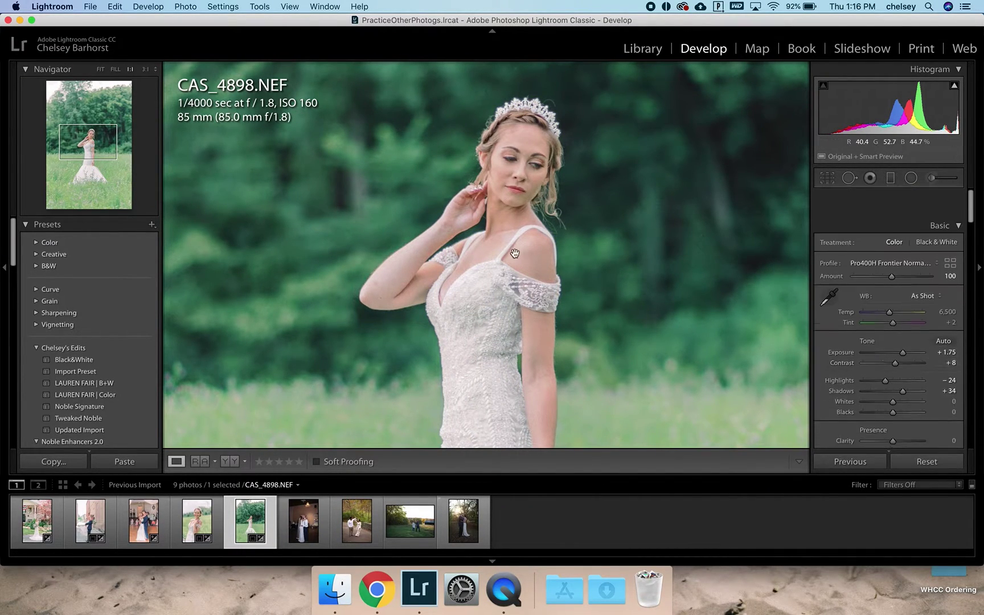
pyautogui.click(797, 290)
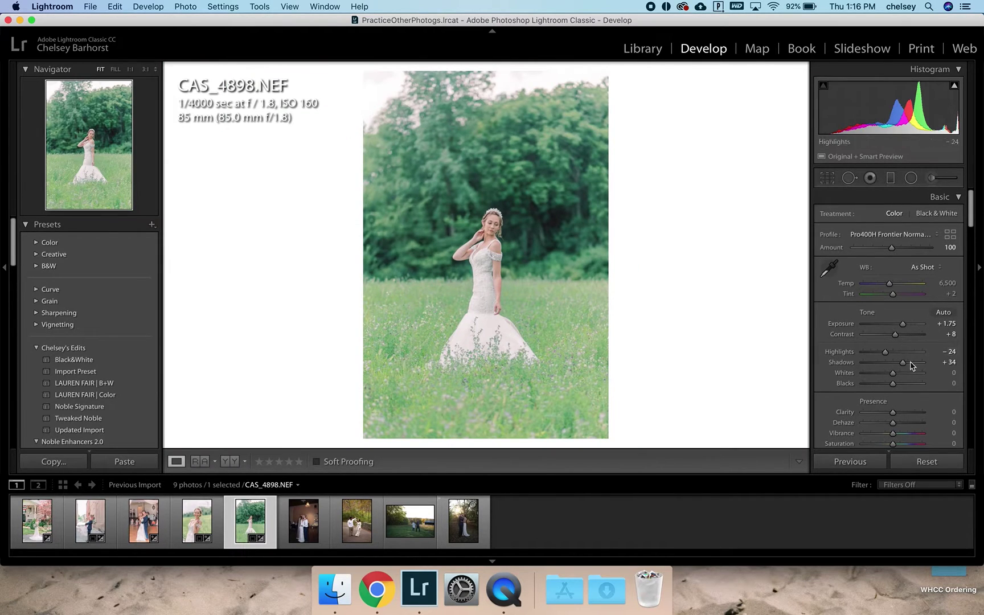
pyautogui.moveTo(903, 327); pyautogui.dragTo(905, 327)
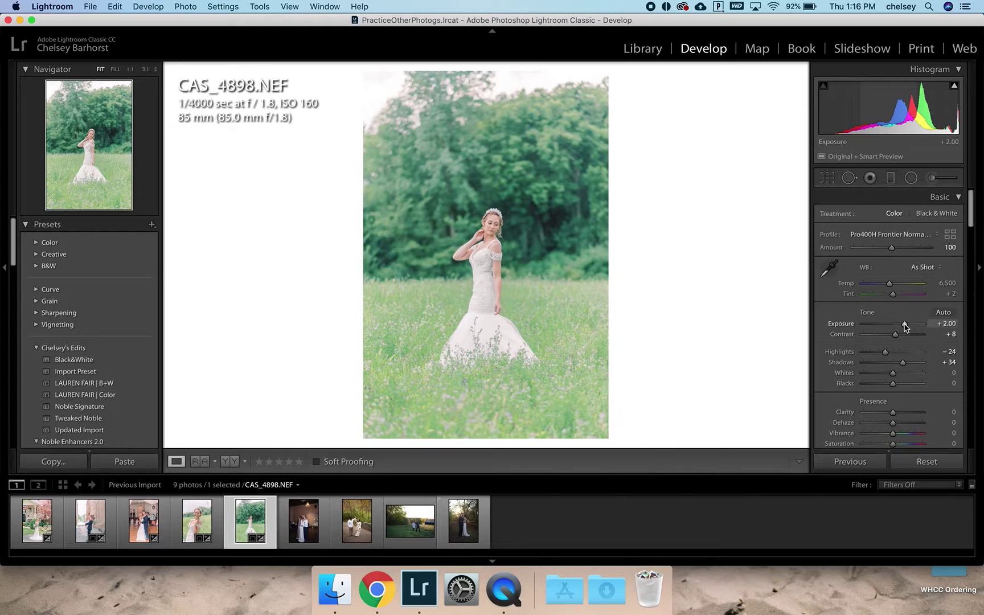
# Step: Set the white balance temperature to 6,918 while judging the bride's skin up close in the full-length photo
pyautogui.click(490, 226)
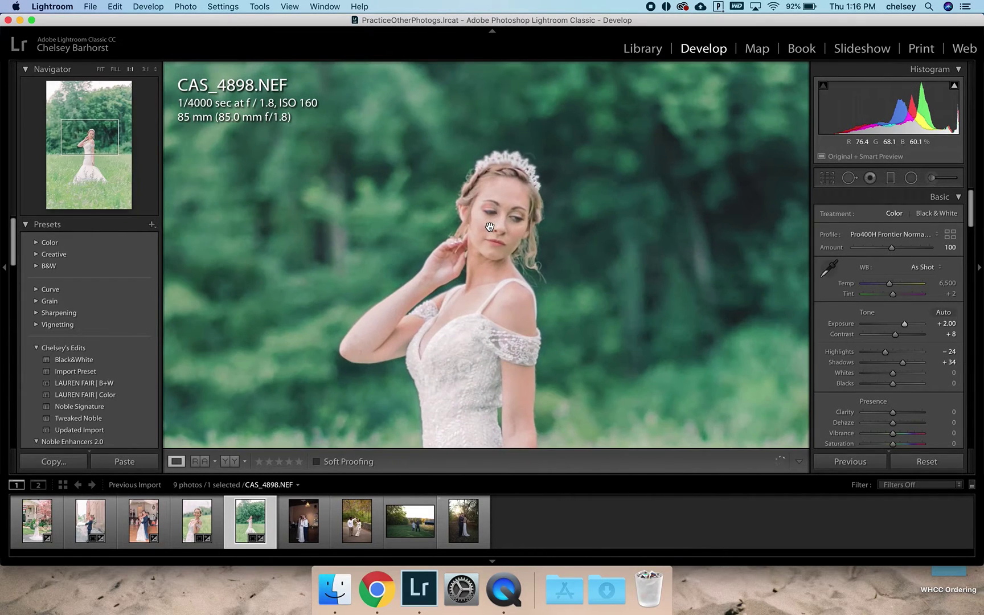
pyautogui.moveTo(889, 284); pyautogui.dragTo(892, 284)
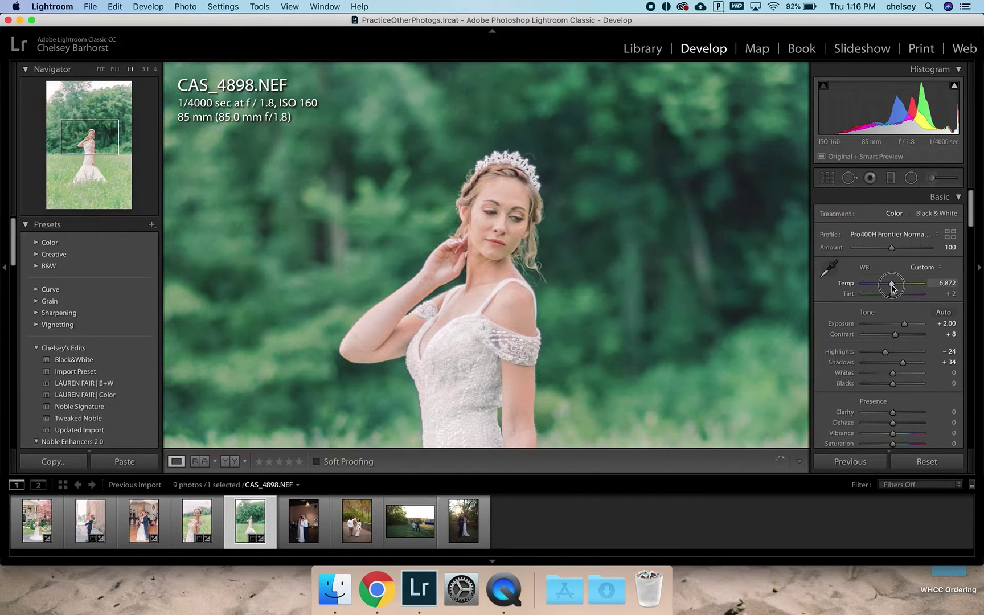
pyautogui.click(513, 288)
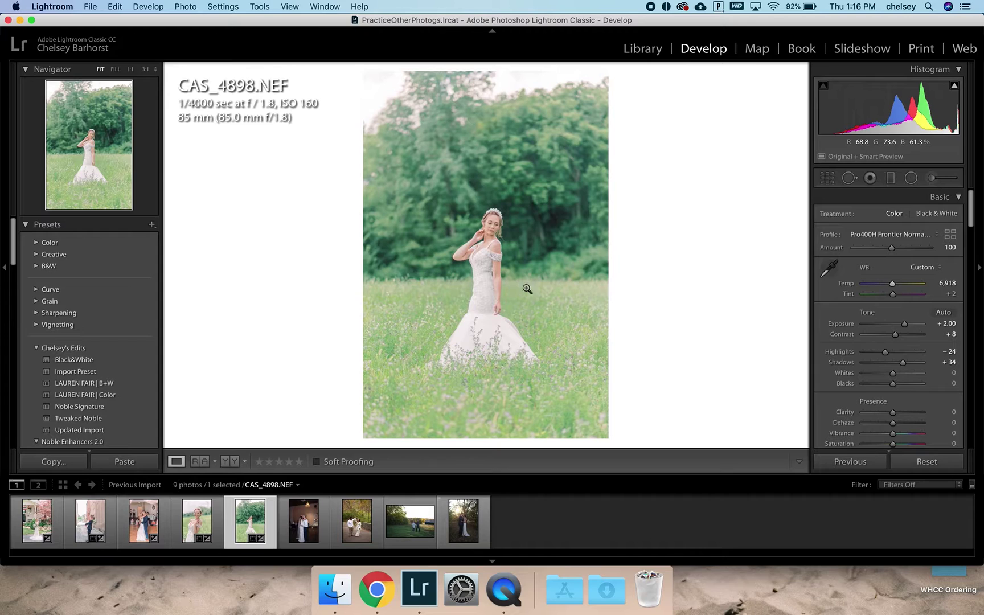
# Step: Set the green saturation to -23 and the green hue to -14 in the full-length bride photo
pyautogui.scroll(-10, 891, 306)
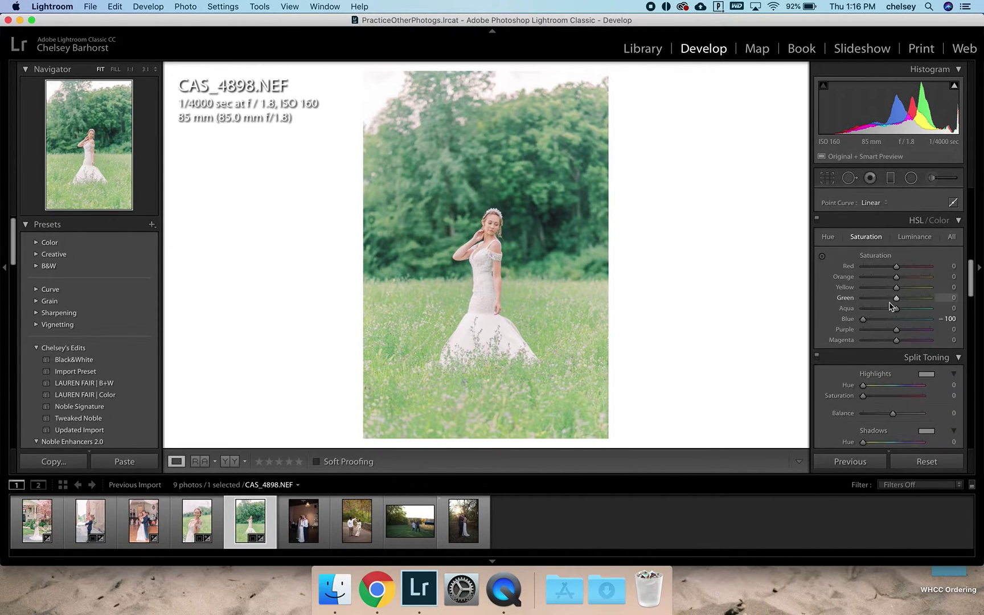
pyautogui.moveTo(894, 299); pyautogui.dragTo(889, 300)
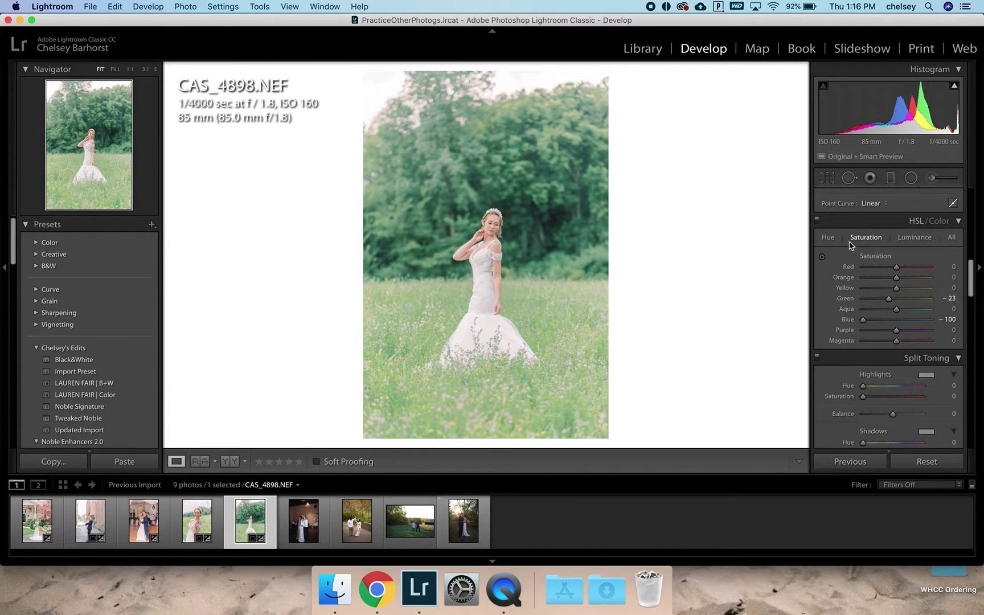
pyautogui.click(829, 238)
pyautogui.moveTo(896, 299); pyautogui.dragTo(892, 303)
pyautogui.moveTo(892, 303); pyautogui.dragTo(892, 303)
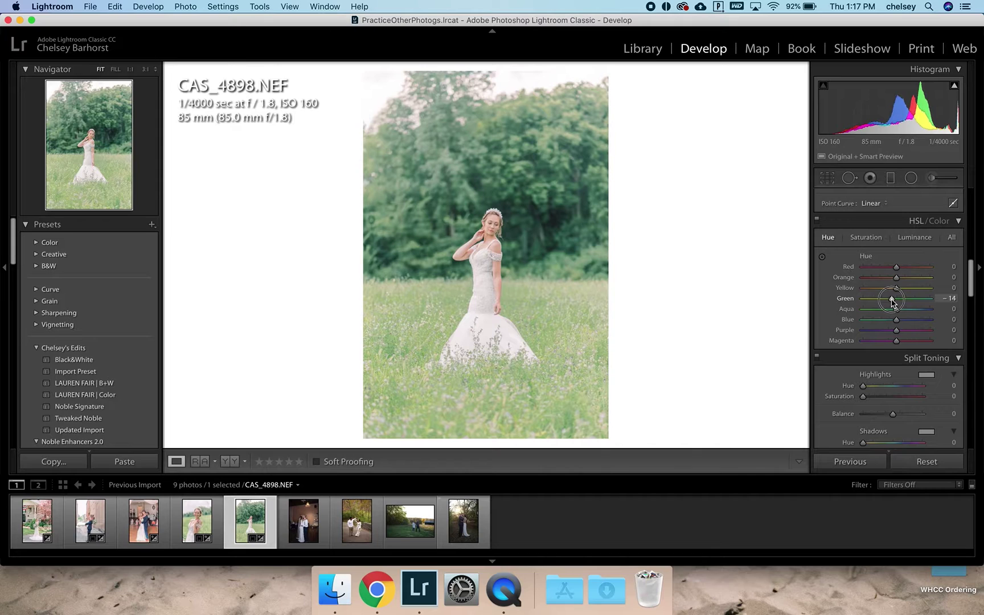
# Step: Check the full-length bride photo up close and full screen, and set its contrast to +19
pyautogui.click(481, 231)
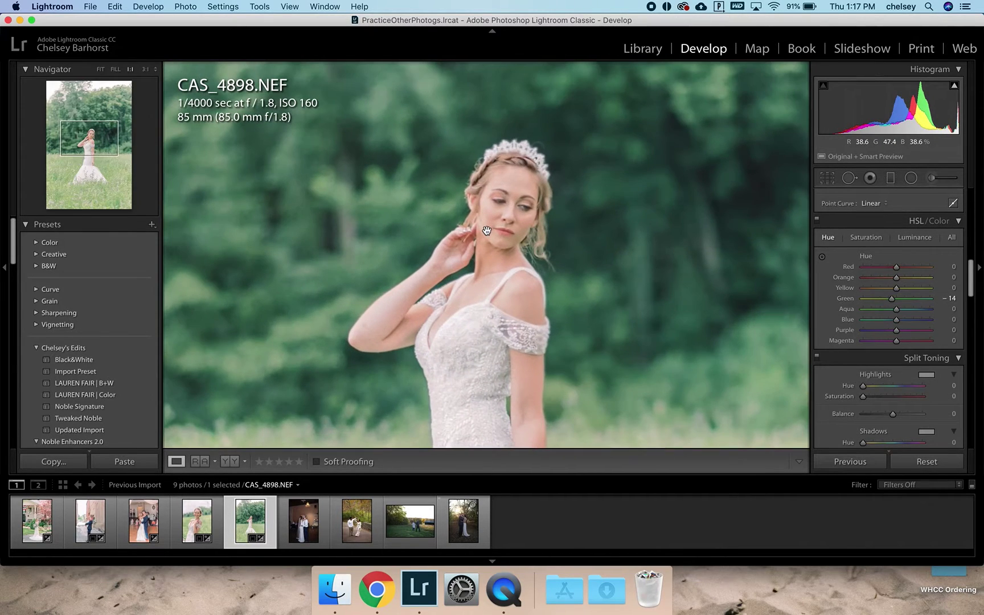
pyautogui.click(539, 282)
pyautogui.press('f')
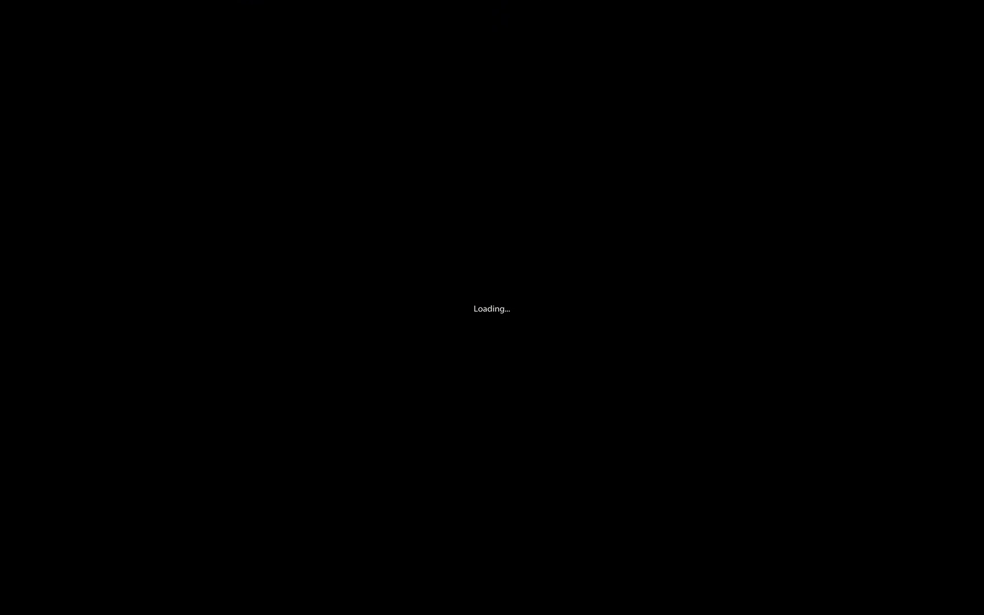
pyautogui.press('f')
pyautogui.scroll(10, 891, 364)
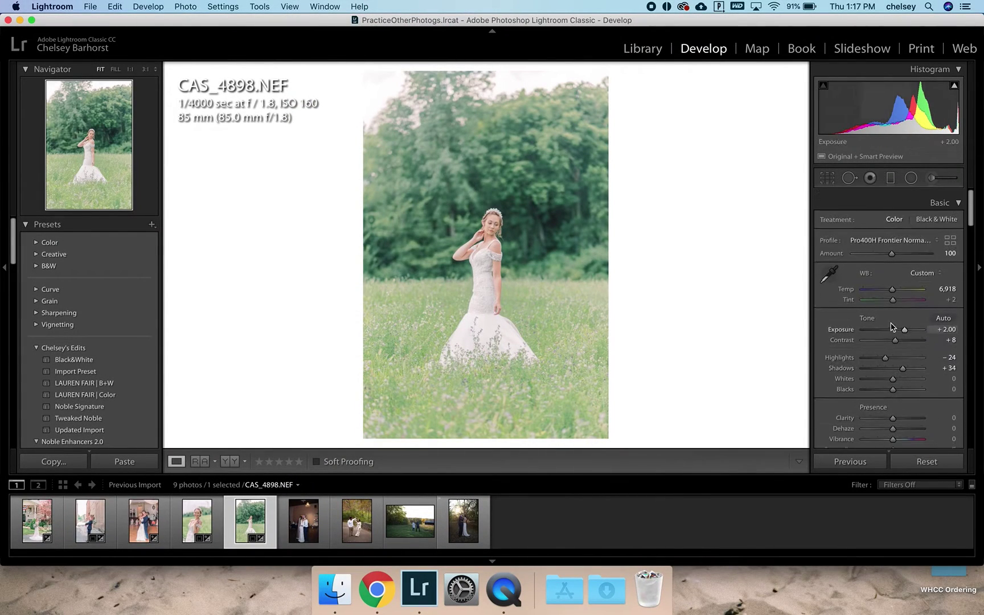
pyautogui.moveTo(895, 334); pyautogui.dragTo(898, 337)
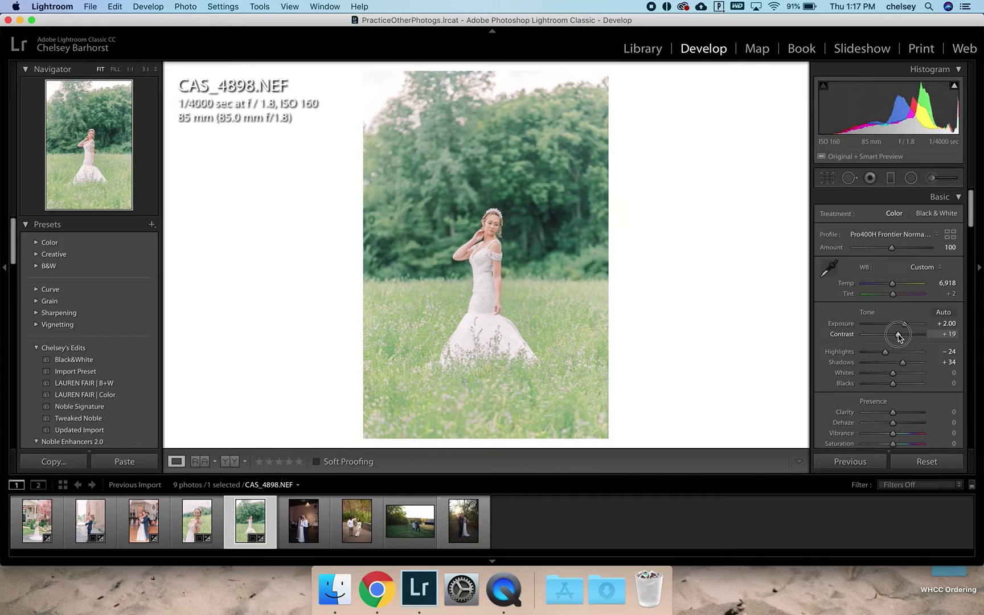
pyautogui.click(490, 230)
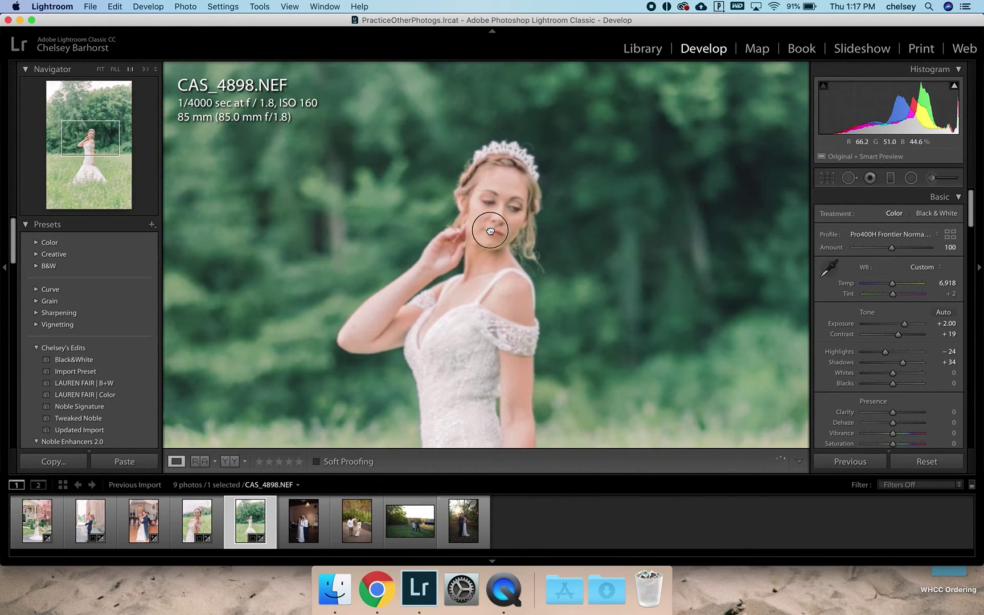
pyautogui.click(490, 230)
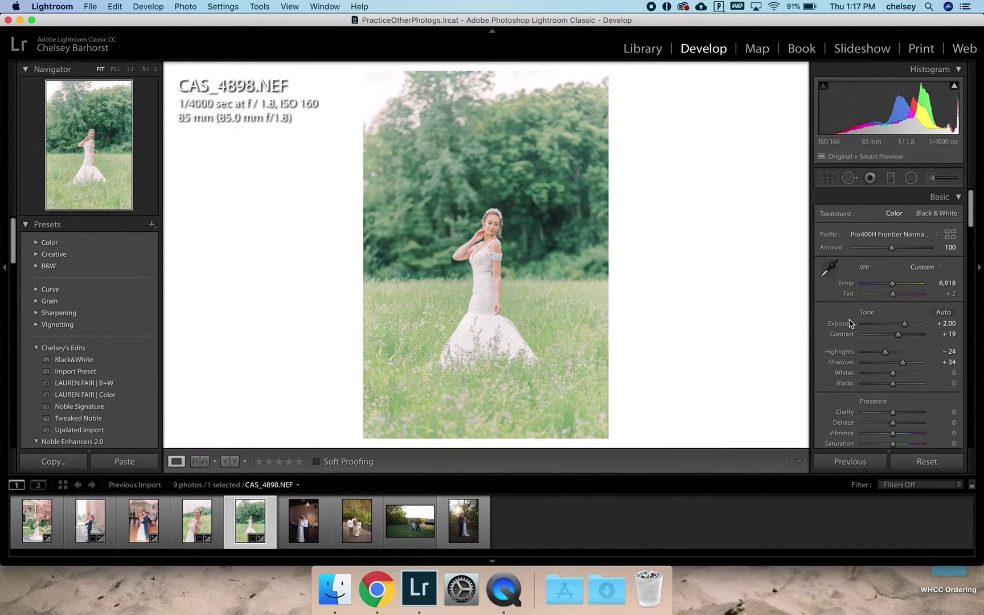
# Step: Open the indoor first-dance photo CAS_4126, keep its Adobe Color profile and set the grain amount to 8
pyautogui.press('Right')
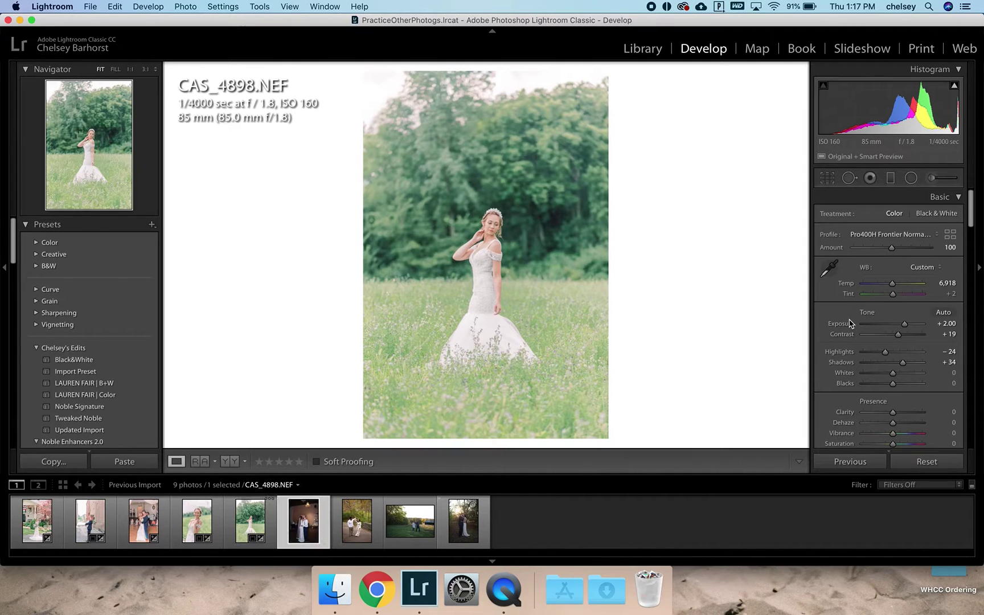
pyautogui.click(869, 236)
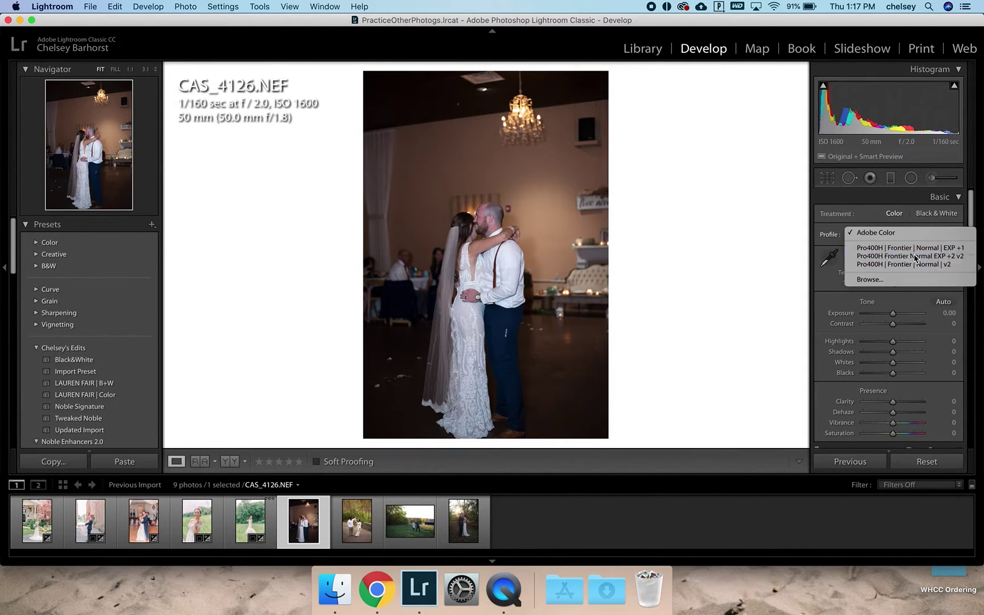
pyautogui.click(871, 231)
pyautogui.scroll(-15, 922, 393)
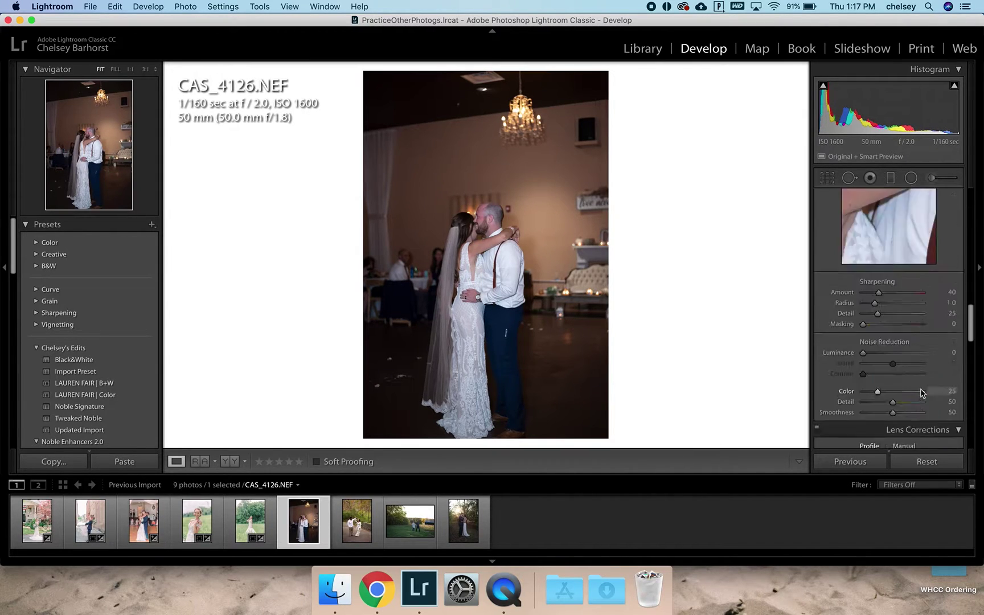
pyautogui.scroll(-6, 880, 326)
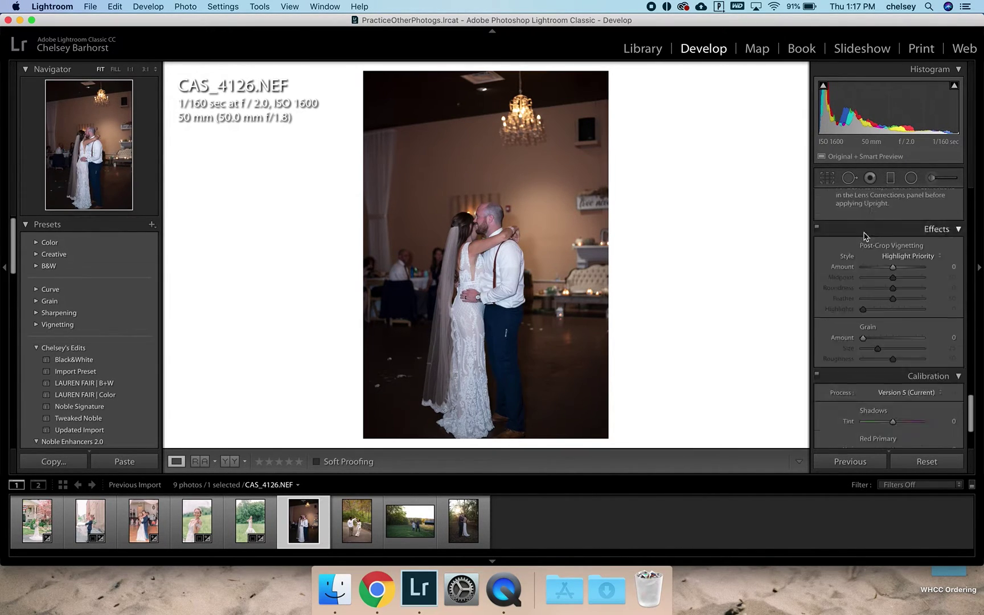
pyautogui.moveTo(863, 255); pyautogui.dragTo(868, 259)
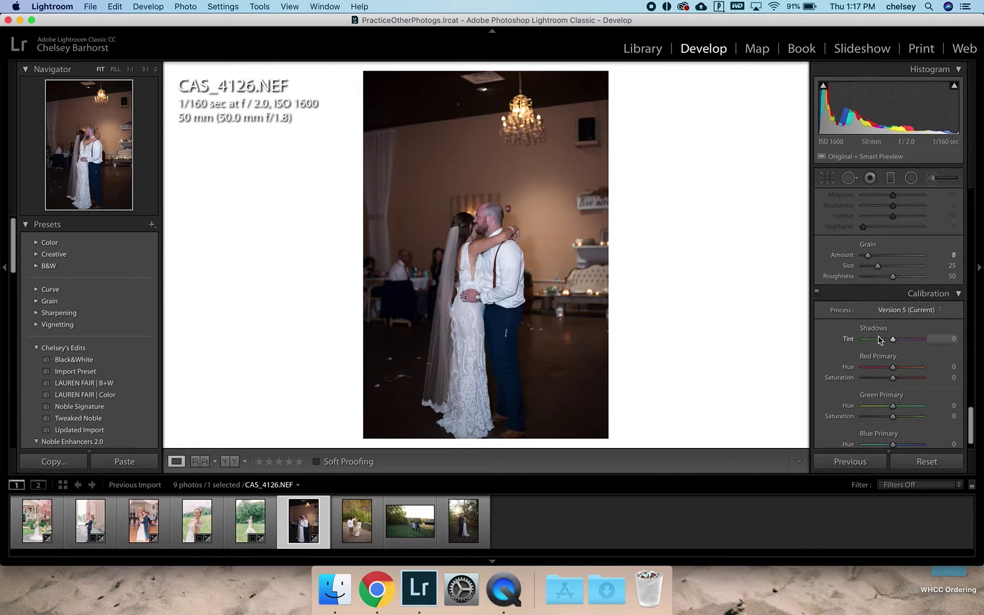
# Step: Enable lens profile corrections for the first-dance photo, add some luminance noise reduction and set the sharpening amount to 0
pyautogui.scroll(8, 879, 273)
pyautogui.scroll(3, 854, 225)
pyautogui.click(823, 224)
pyautogui.scroll(5, 886, 318)
pyautogui.scroll(1, 885, 317)
pyautogui.moveTo(863, 287); pyautogui.dragTo(873, 287)
pyautogui.moveTo(878, 227); pyautogui.dragTo(862, 227)
# Step: Set exposure +0.90, contrast +17, highlights -34 and shadows +49 for the first-dance photo
pyautogui.scroll(2, 864, 381)
pyautogui.scroll(8, 864, 381)
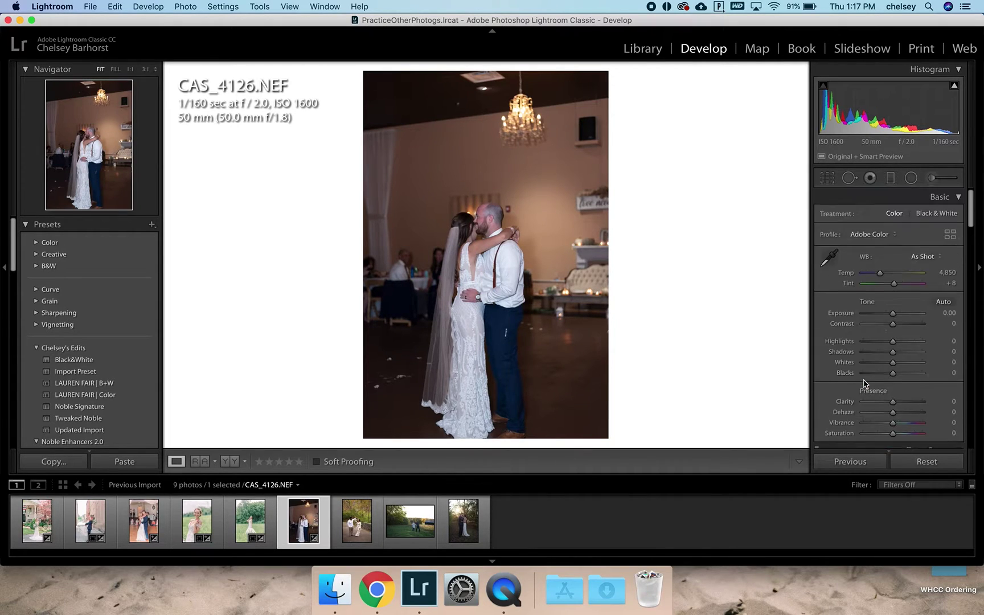
pyautogui.moveTo(909, 353); pyautogui.dragTo(906, 353)
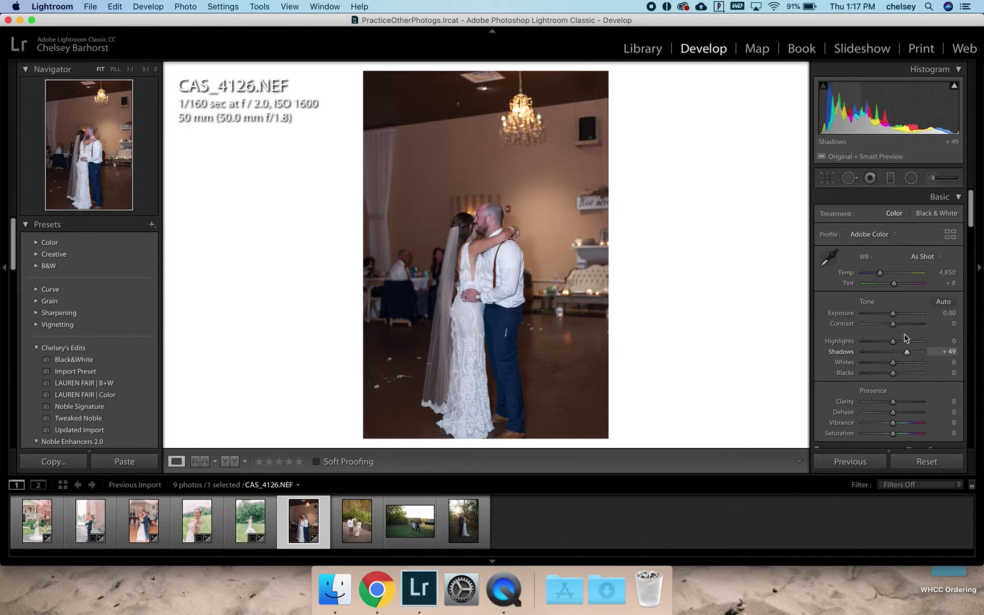
pyautogui.moveTo(892, 313); pyautogui.dragTo(898, 317)
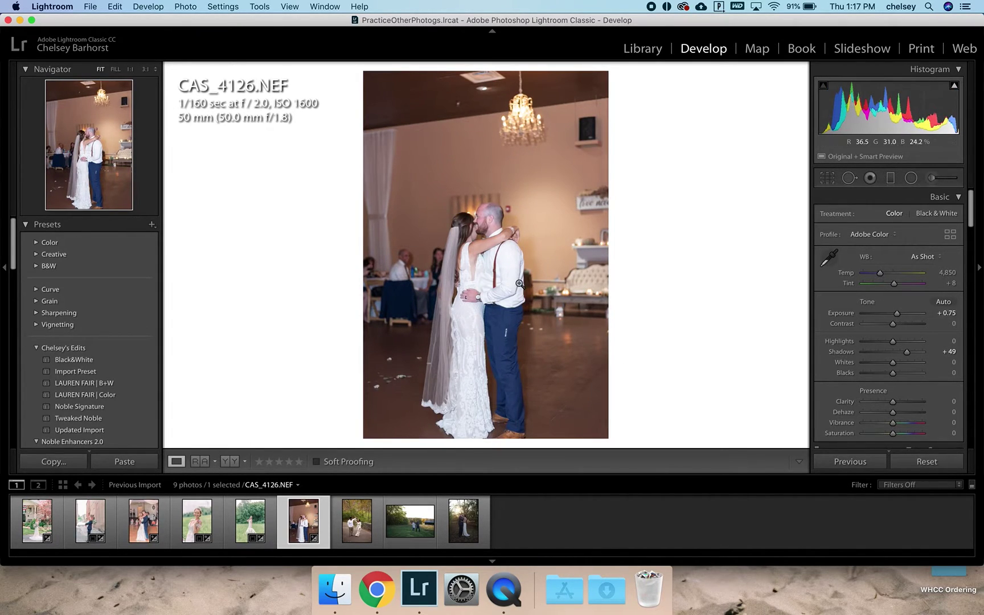
pyautogui.click(469, 278)
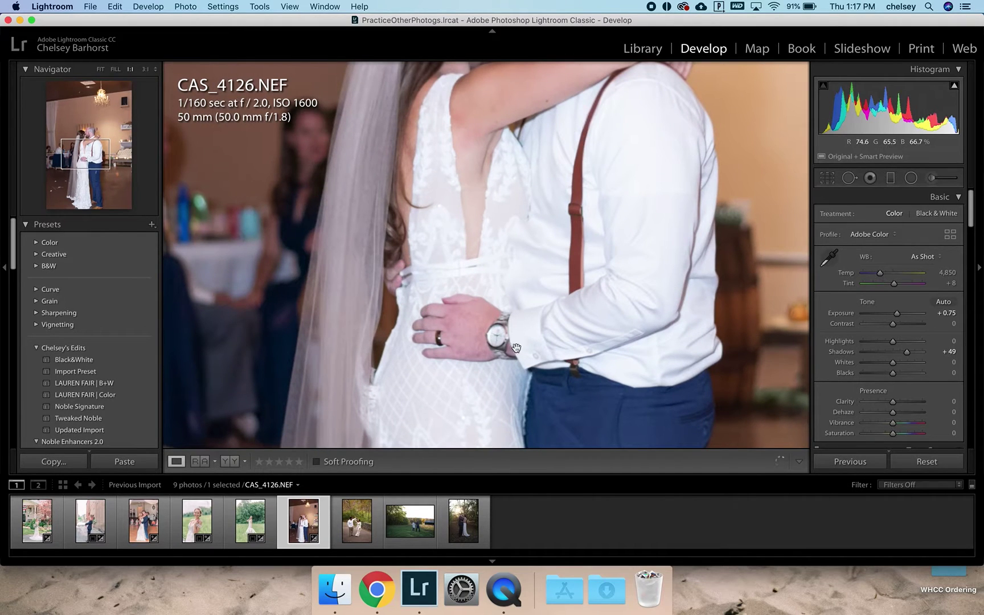
pyautogui.click(601, 295)
pyautogui.moveTo(892, 340)
pyautogui.mouseDown()
pyautogui.moveTo(875, 341)
pyautogui.moveTo(897, 314)
pyautogui.moveTo(898, 329)
pyautogui.mouseUp()
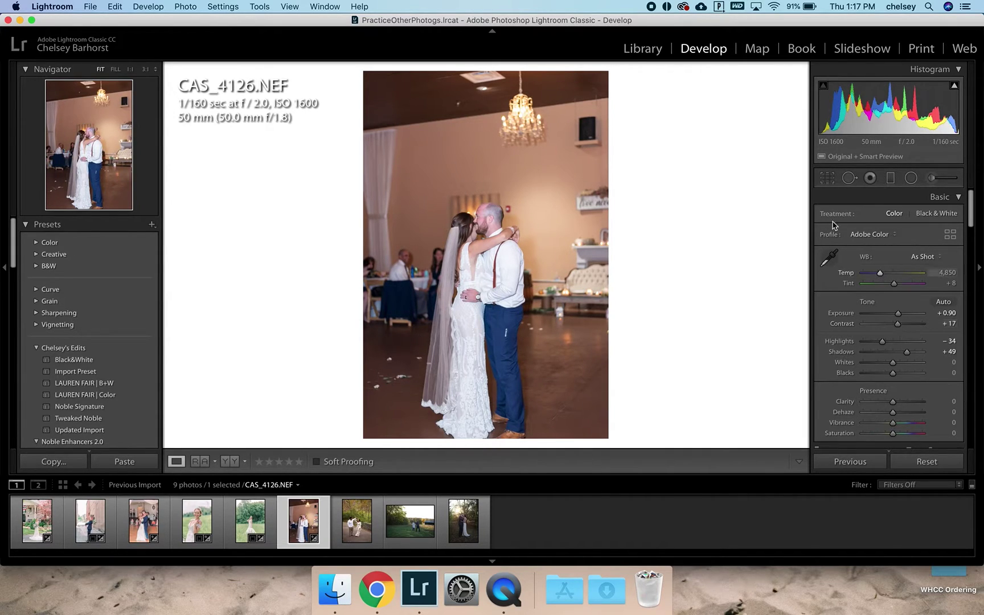
# Step: Crop the first-dance photo slightly tighter around the couple, keeping the original aspect ratio
pyautogui.click(826, 178)
pyautogui.moveTo(509, 71); pyautogui.dragTo(509, 76)
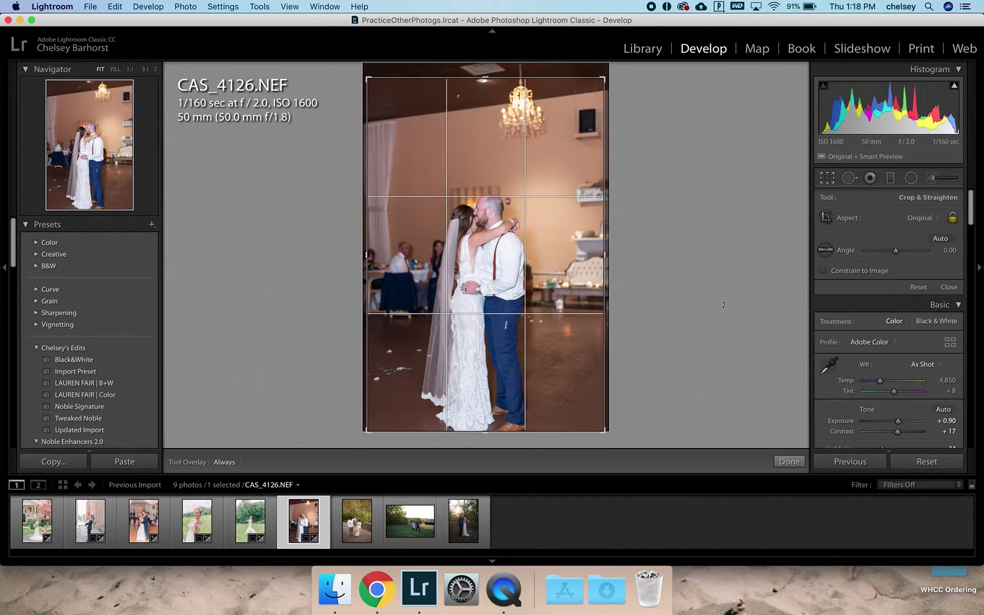
pyautogui.press('Return')
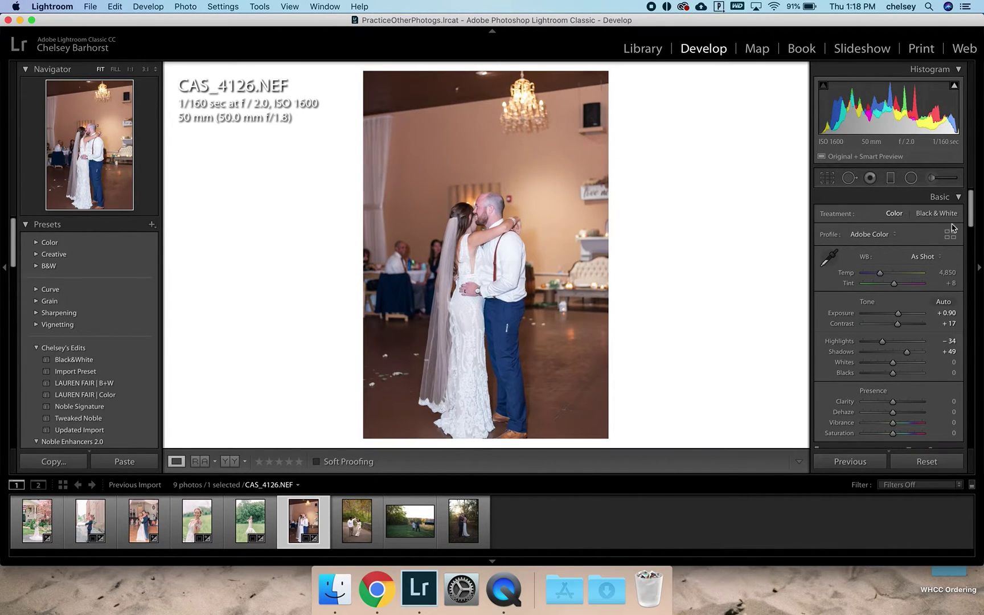
# Step: Add a tall radial filter over the dancing couple with tint 9, saturation -12 and slightly raised exposure
pyautogui.click(911, 178)
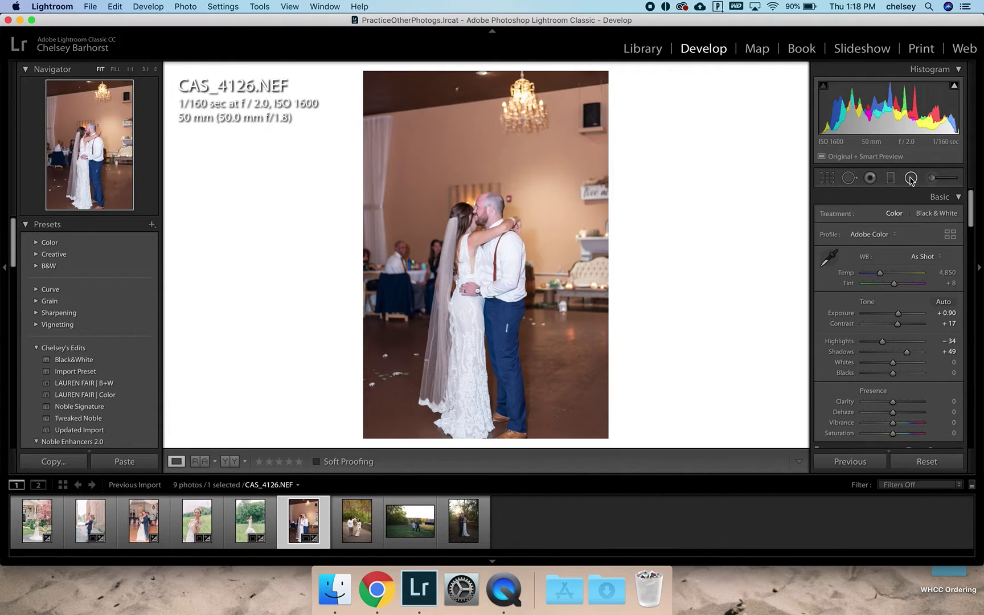
pyautogui.moveTo(454, 236); pyautogui.dragTo(483, 306)
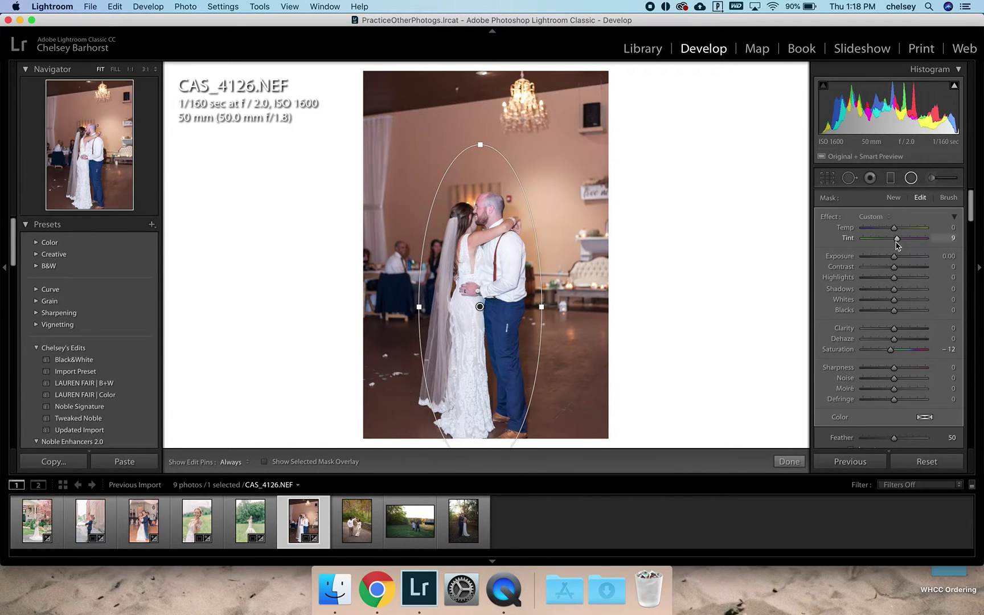
pyautogui.moveTo(894, 256); pyautogui.dragTo(897, 260)
pyautogui.click(788, 461)
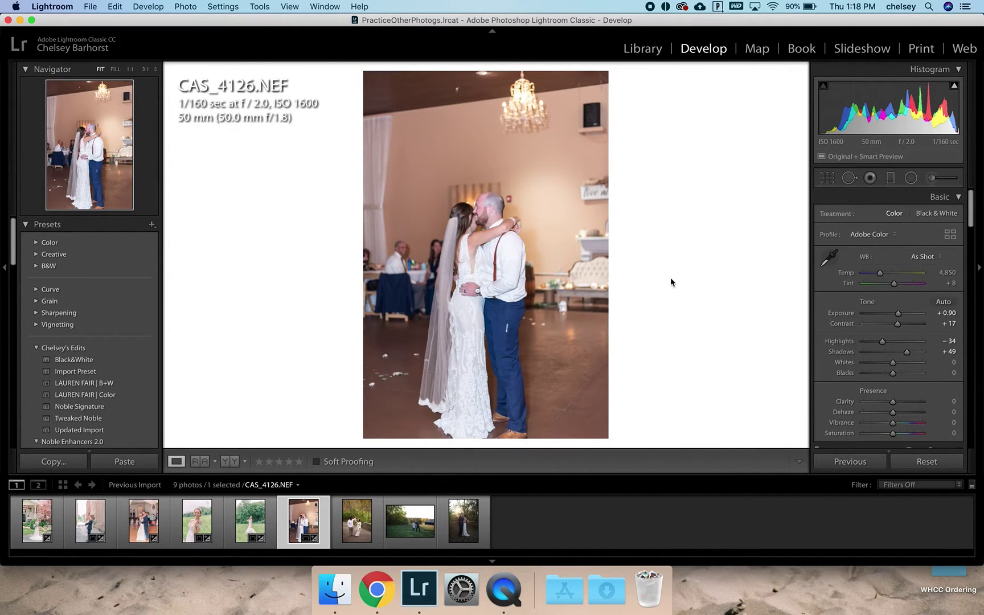
# Step: Set the first-dance photo's temperature to 5,407 and lower the saturation of one color range in the HSL adjustments
pyautogui.moveTo(880, 275); pyautogui.dragTo(881, 275)
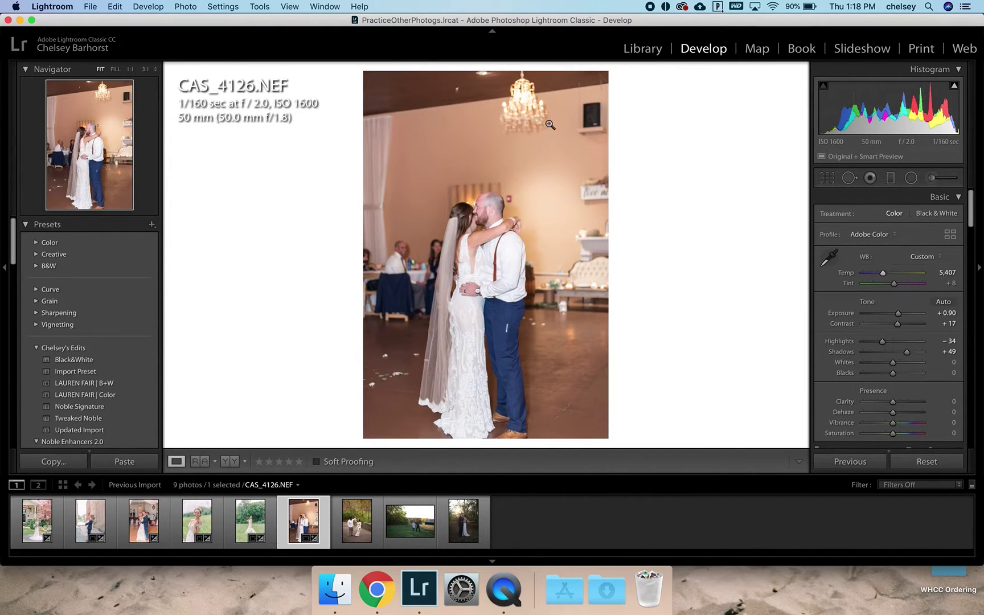
pyautogui.scroll(-10, 947, 323)
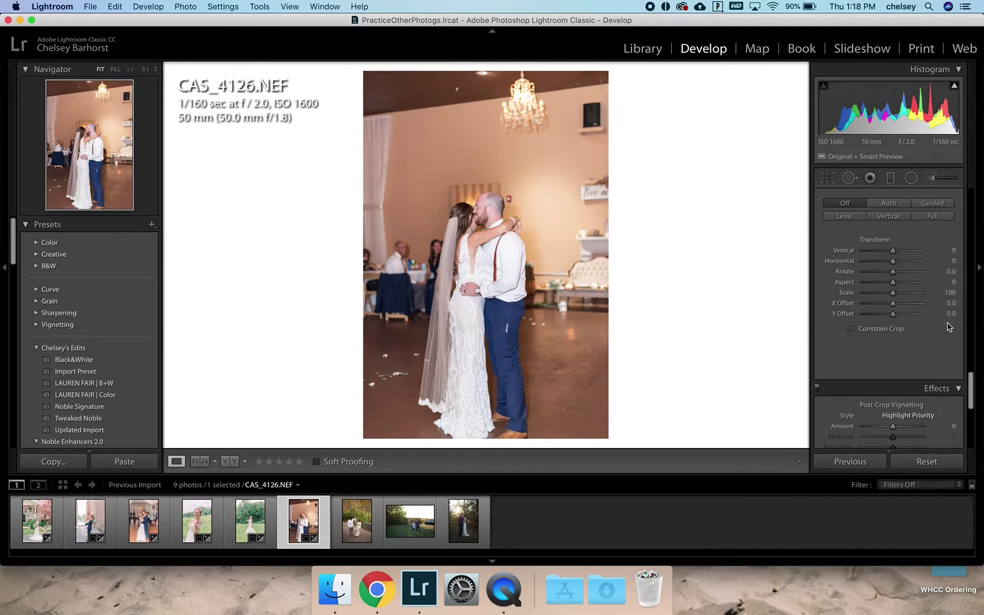
pyautogui.scroll(5, 928, 307)
pyautogui.scroll(10, 922, 307)
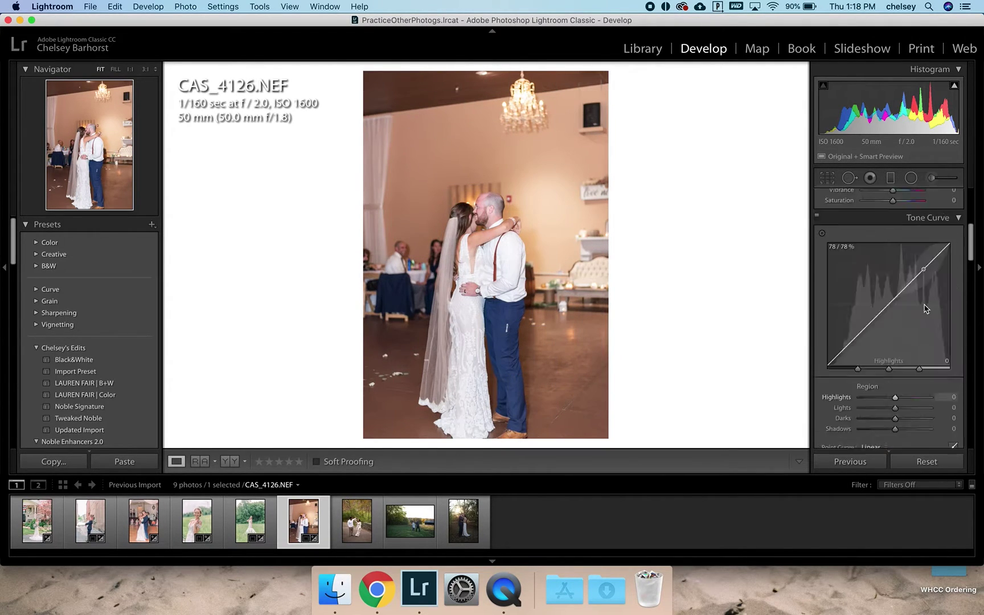
pyautogui.scroll(-5, 913, 336)
pyautogui.click(861, 336)
pyautogui.scroll(-2, 888, 342)
pyautogui.moveTo(895, 344)
pyautogui.mouseDown()
pyautogui.moveTo(806, 342)
pyautogui.moveTo(882, 350)
pyautogui.mouseUp()
pyautogui.scroll(6, 882, 352)
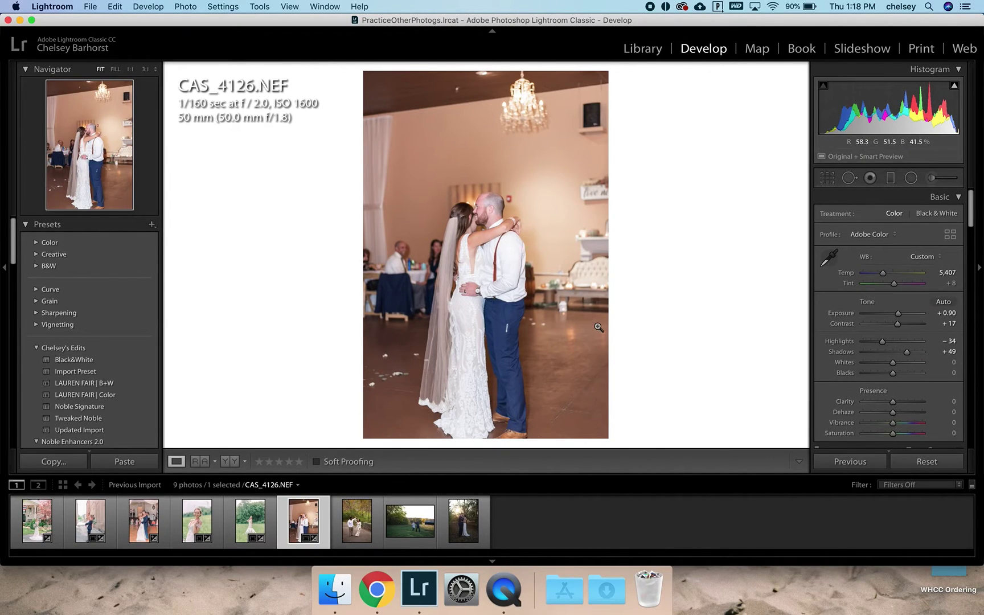
# Step: Open the autumn couple photo CAS_8034 and apply the Pro400H Frontier Normal EXP +2 v2 profile
pyautogui.press('Right')
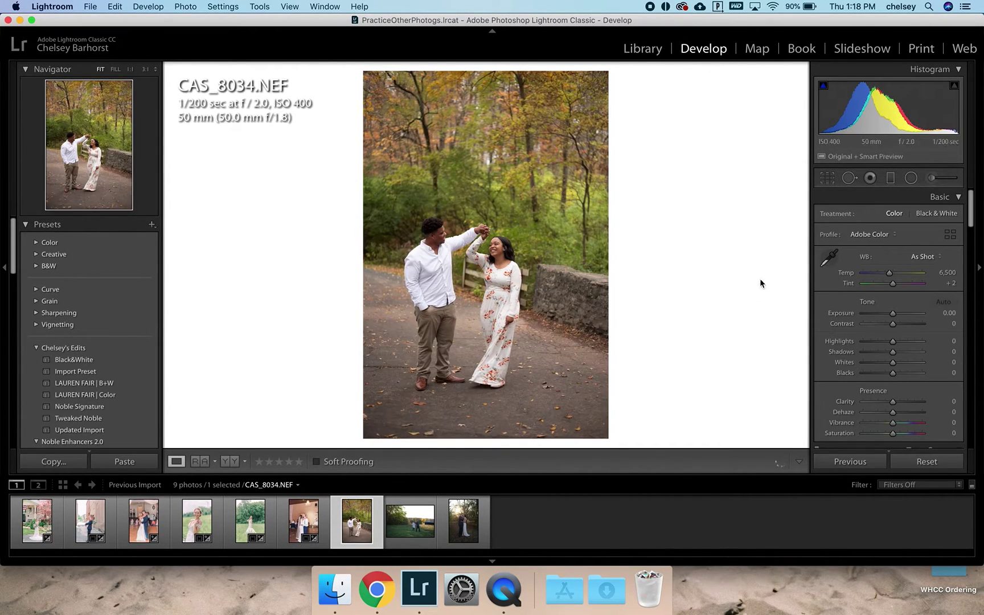
pyautogui.click(869, 234)
pyautogui.click(905, 255)
# Step: Enable lens profile corrections for the autumn couple photo, and set sharpening amount to 0 and luminance noise reduction to 16
pyautogui.scroll(-15, 908, 263)
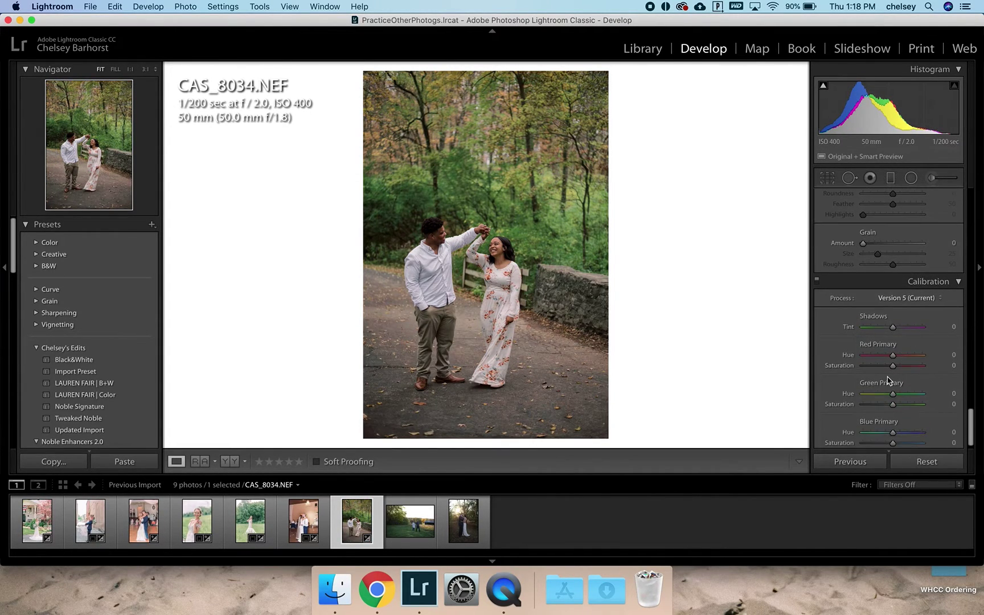
pyautogui.scroll(2, 890, 381)
pyautogui.scroll(10, 873, 328)
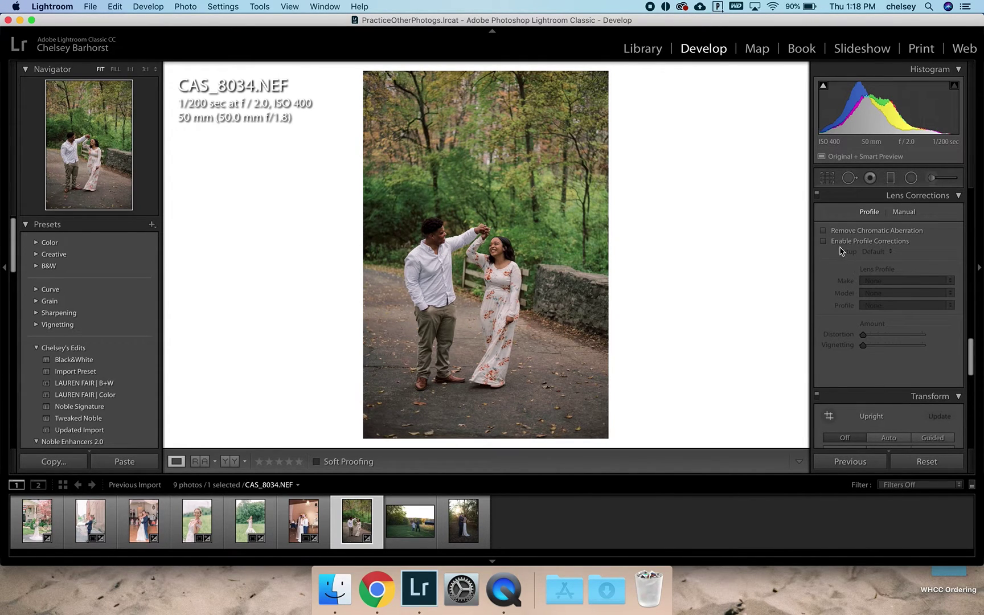
pyautogui.click(839, 245)
pyautogui.scroll(5, 894, 336)
pyautogui.moveTo(880, 271); pyautogui.dragTo(861, 271)
pyautogui.moveTo(862, 330); pyautogui.dragTo(877, 334)
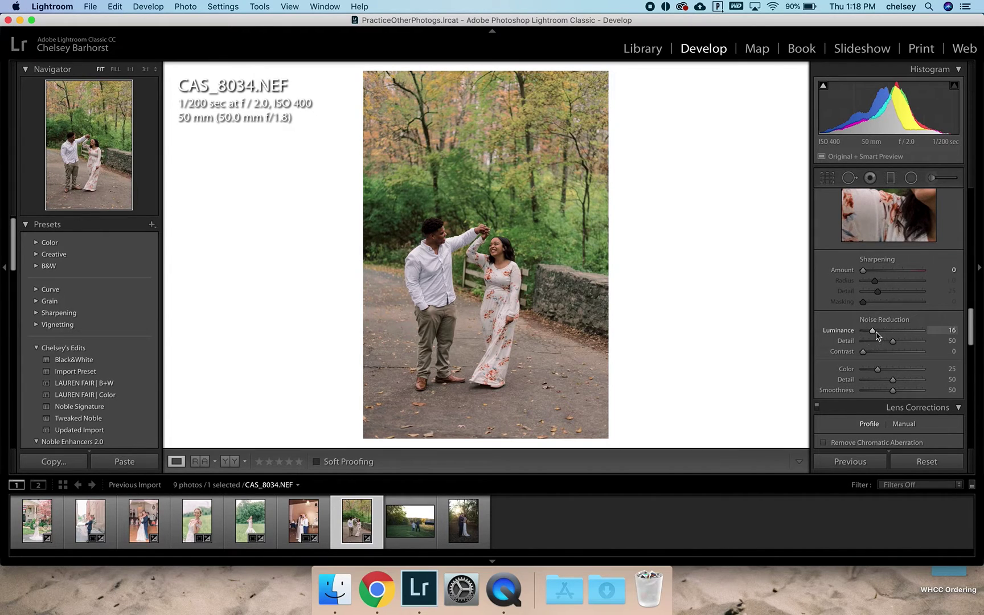
# Step: Set the autumn couple photo's exposure to +0.65, highlights to −35 and shadows to +53
pyautogui.scroll(15, 879, 331)
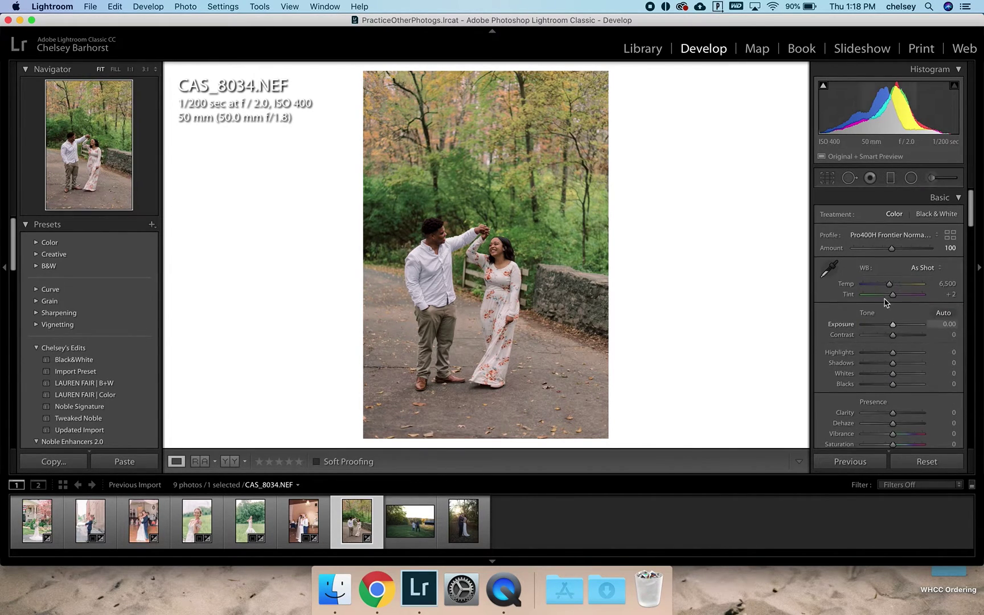
pyautogui.moveTo(893, 363); pyautogui.dragTo(911, 366)
pyautogui.moveTo(892, 325); pyautogui.dragTo(882, 352)
# Step: Crop the autumn couple photo more tightly around the couple, keeping the original aspect ratio
pyautogui.moveTo(513, 244); pyautogui.dragTo(759, 136)
pyautogui.click(829, 173)
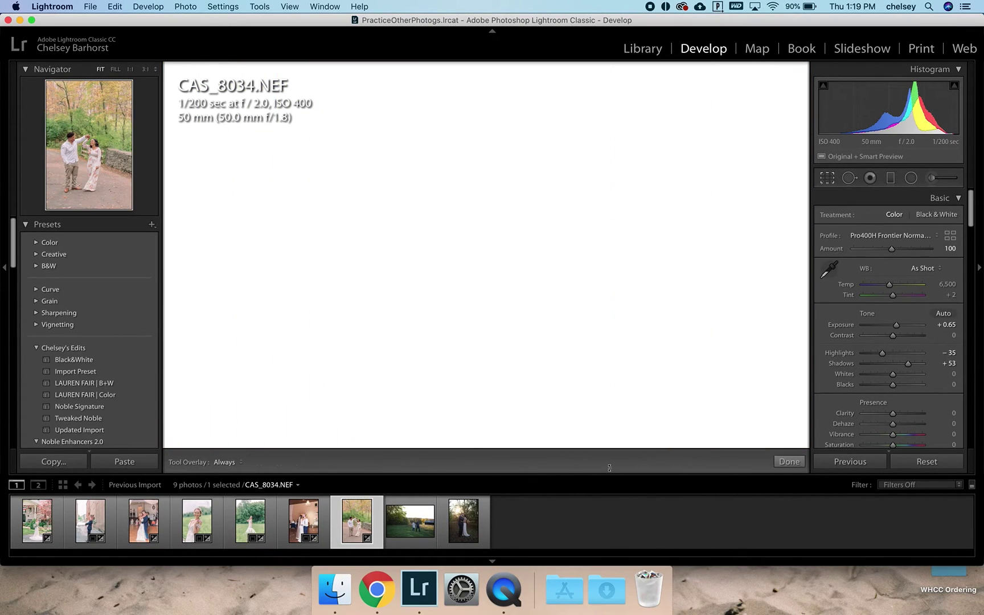
pyautogui.moveTo(591, 436); pyautogui.dragTo(576, 407)
pyautogui.press('Return')
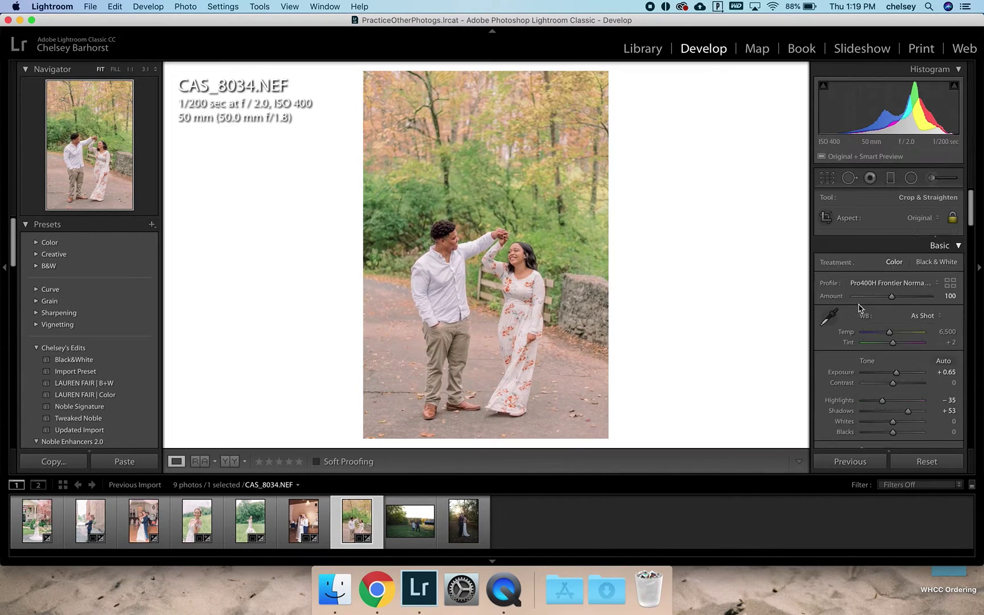
# Step: Set the autumn couple photo's temperature to 6,022, contrast to +20 and exposure to +0.80, and preview it full screen
pyautogui.moveTo(891, 288); pyautogui.dragTo(888, 288)
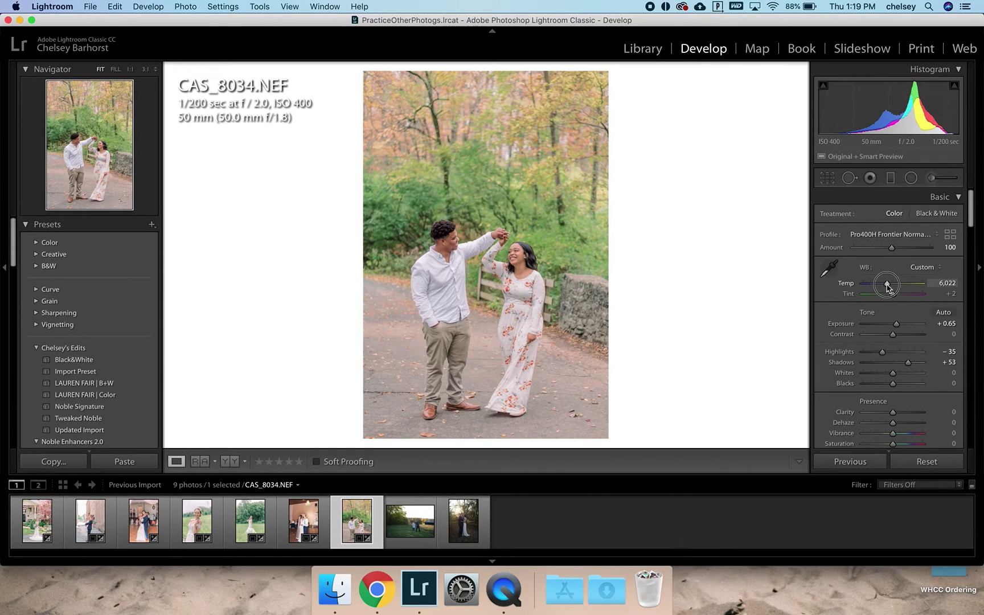
pyautogui.moveTo(892, 334)
pyautogui.mouseDown()
pyautogui.moveTo(898, 339)
pyautogui.moveTo(898, 324)
pyautogui.mouseUp()
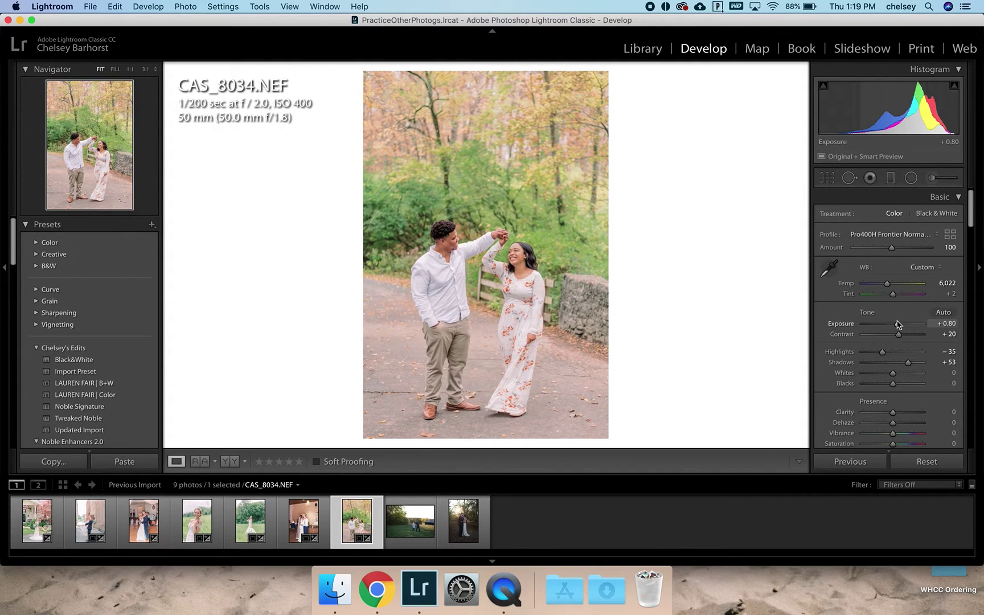
pyautogui.press('f')
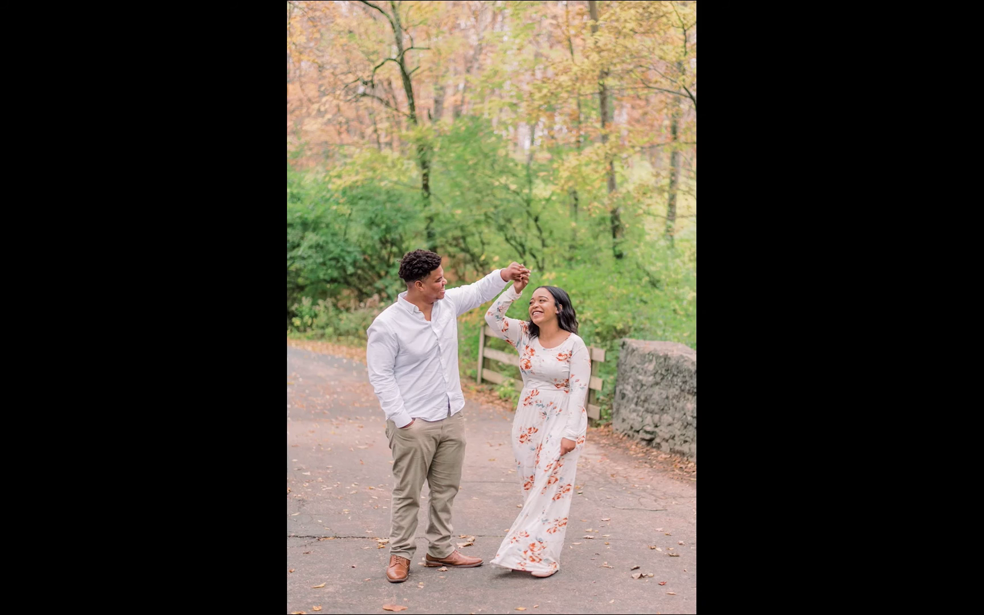
pyautogui.press('f')
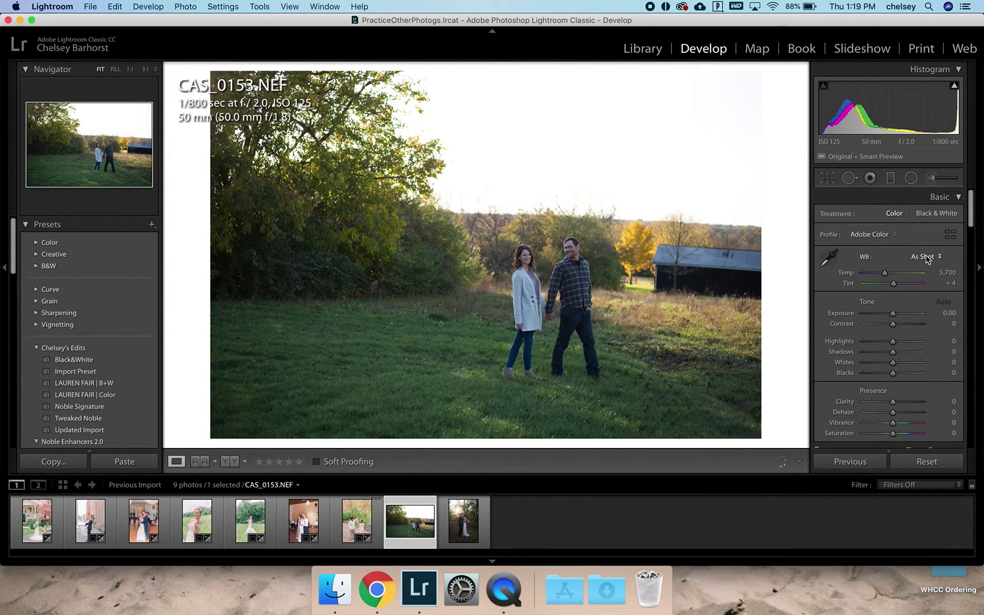
# Step: On the field couple photo CAS_0153, keep the Adobe Color profile, add a little grain and enable lens profile corrections
pyautogui.click(860, 234)
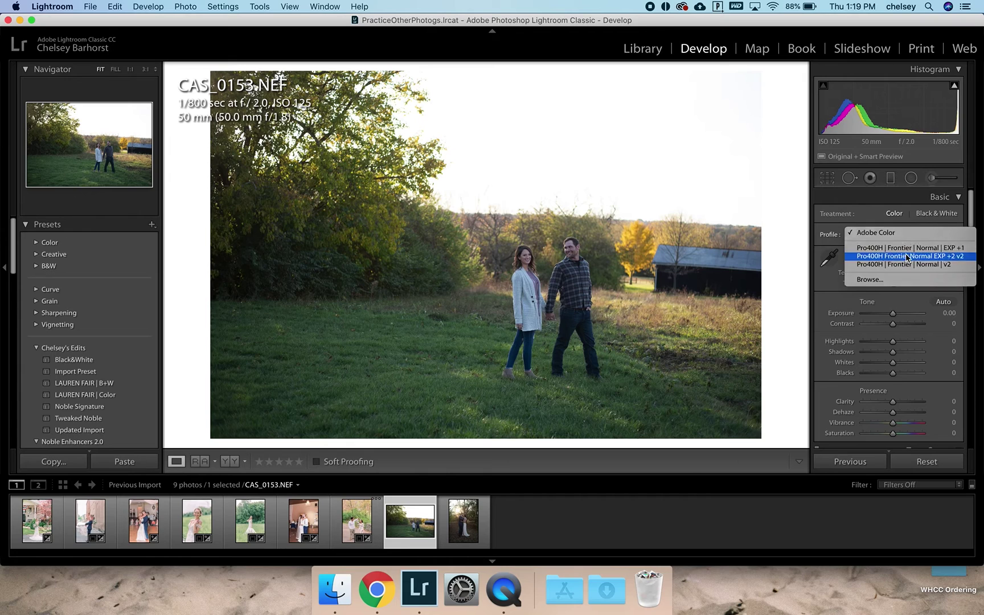
pyautogui.press('Escape')
pyautogui.scroll(-15, 906, 257)
pyautogui.moveTo(862, 235); pyautogui.dragTo(870, 239)
pyautogui.scroll(10, 876, 256)
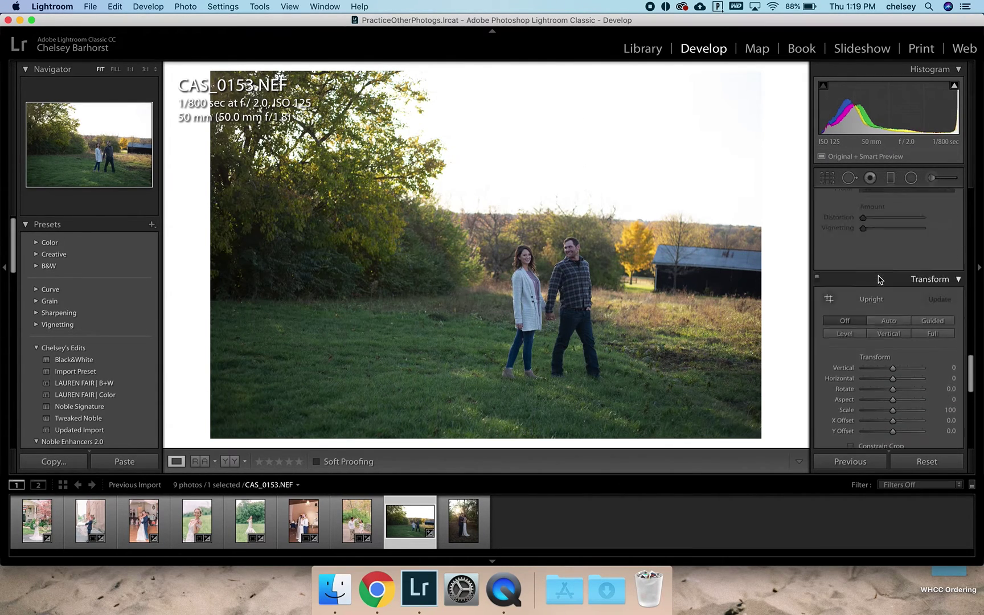
pyautogui.click(848, 215)
pyautogui.scroll(4, 877, 256)
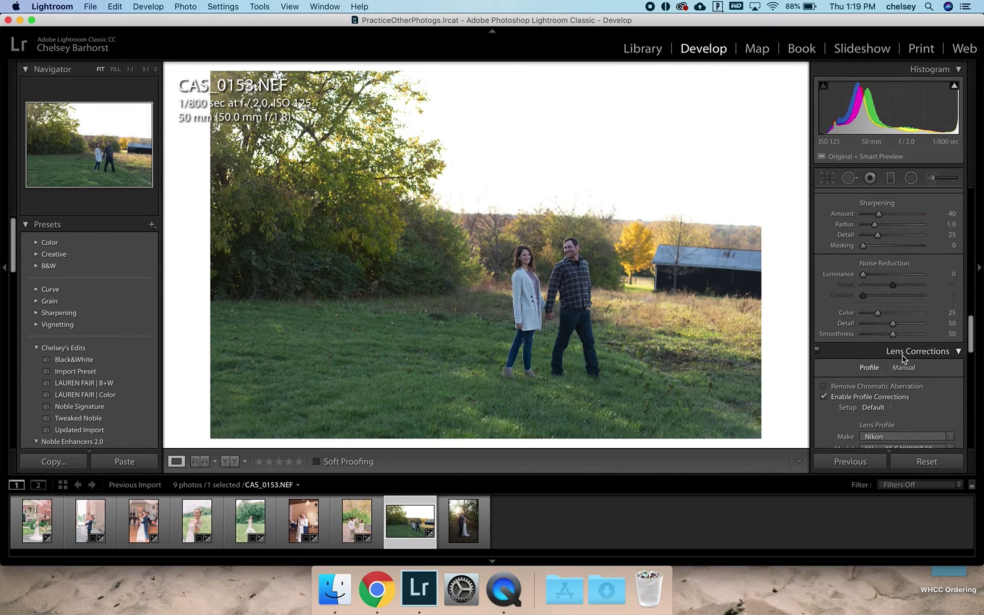
# Step: Slightly raise luminance noise reduction for the field couple photo and reduce its sharpening amount to the minimum
pyautogui.moveTo(866, 280); pyautogui.dragTo(869, 279)
pyautogui.moveTo(877, 216); pyautogui.dragTo(854, 219)
pyautogui.scroll(3, 901, 351)
# Step: Set the field couple photo's exposure to +0.65, contrast to +12, highlights to −37 and shadows to +52
pyautogui.scroll(10, 897, 350)
pyautogui.moveTo(893, 352); pyautogui.dragTo(908, 351)
pyautogui.moveTo(892, 313)
pyautogui.mouseDown()
pyautogui.moveTo(882, 341)
pyautogui.moveTo(897, 326)
pyautogui.mouseUp()
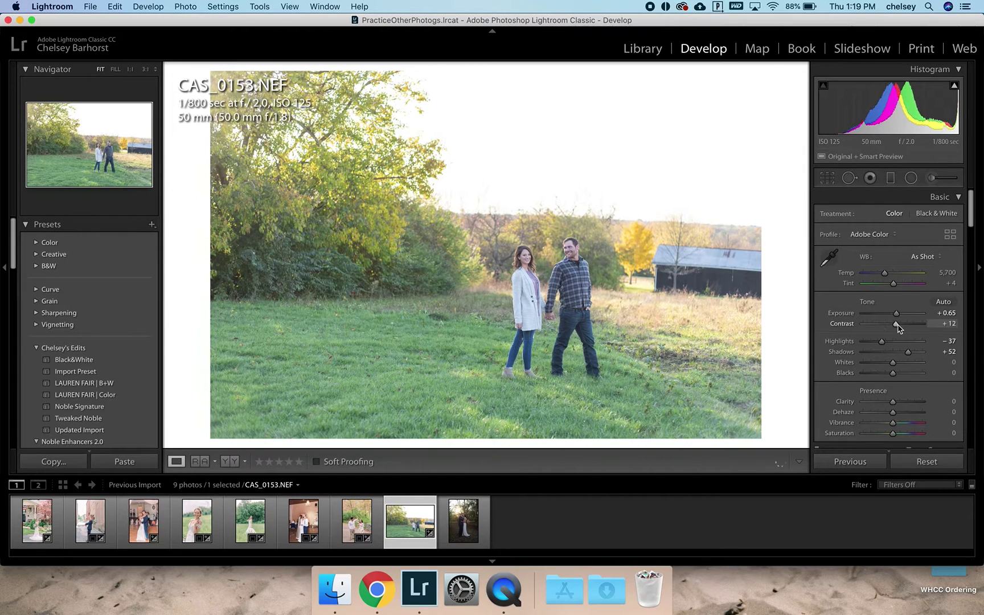
# Step: Warm the field couple photo to a temperature of 7,468 while checking the couple's skin tones up close
pyautogui.click(567, 256)
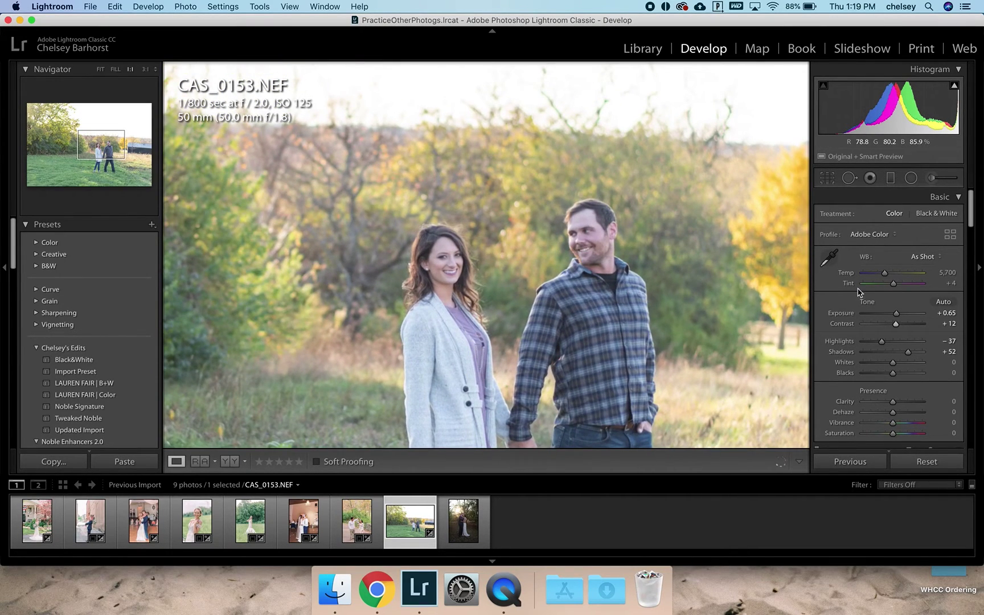
pyautogui.click(884, 273)
pyautogui.moveTo(885, 274); pyautogui.dragTo(895, 276)
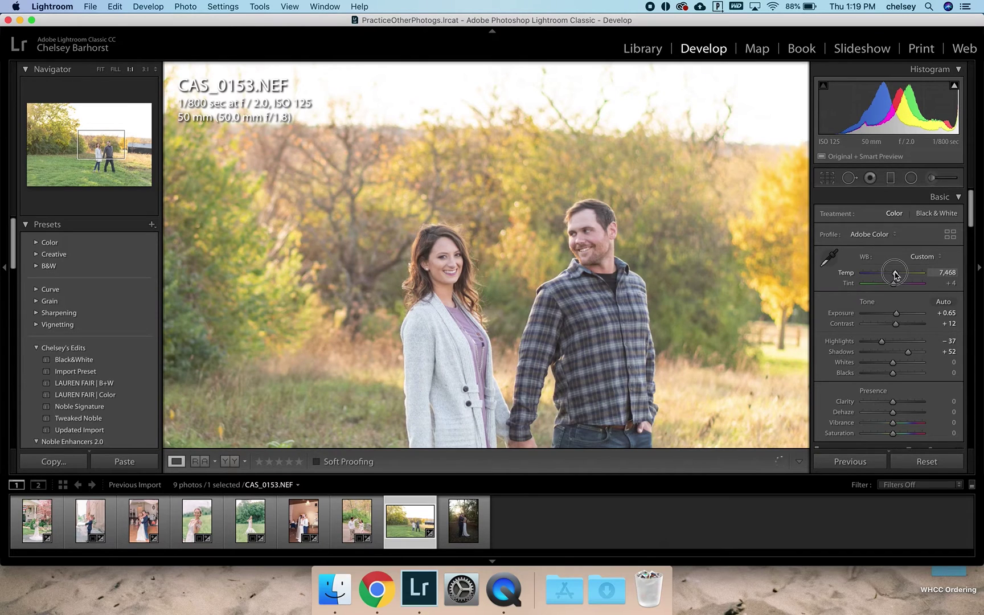
pyautogui.click(580, 336)
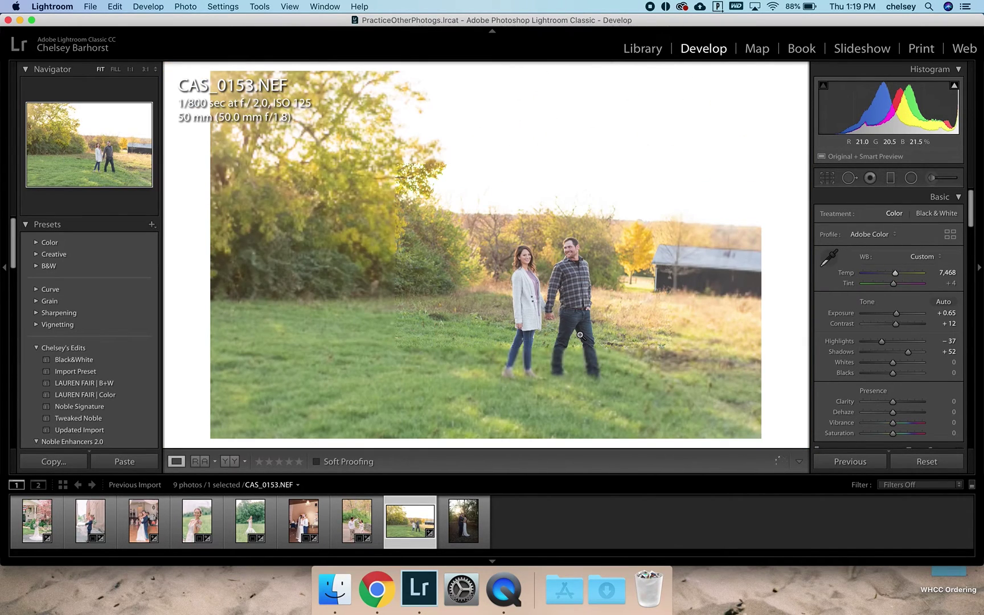
# Step: Crop the field couple photo slightly tighter at the original aspect ratio and preview it full screen
pyautogui.click(827, 177)
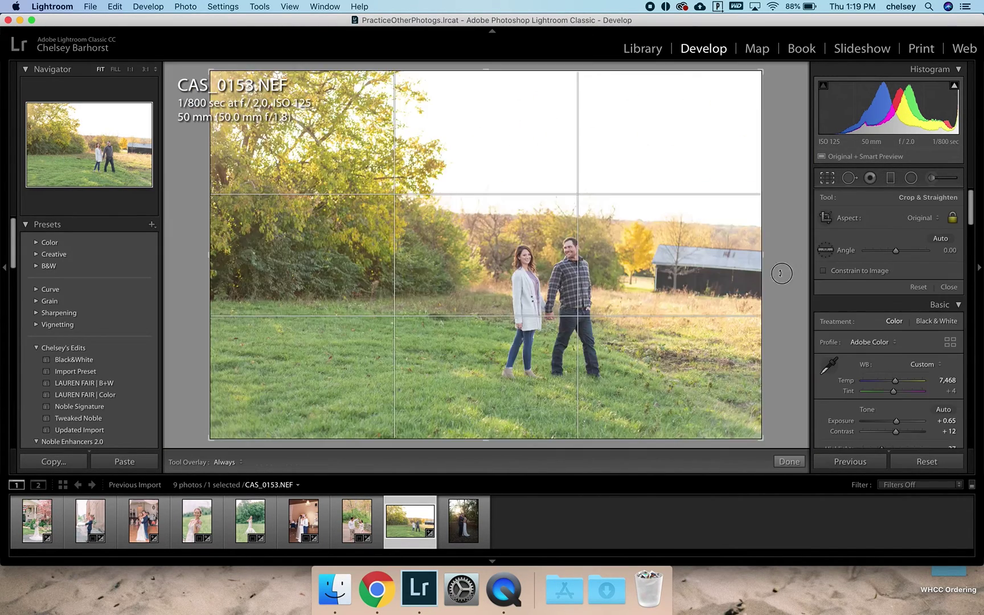
pyautogui.moveTo(753, 430); pyautogui.dragTo(717, 403)
pyautogui.press('Return')
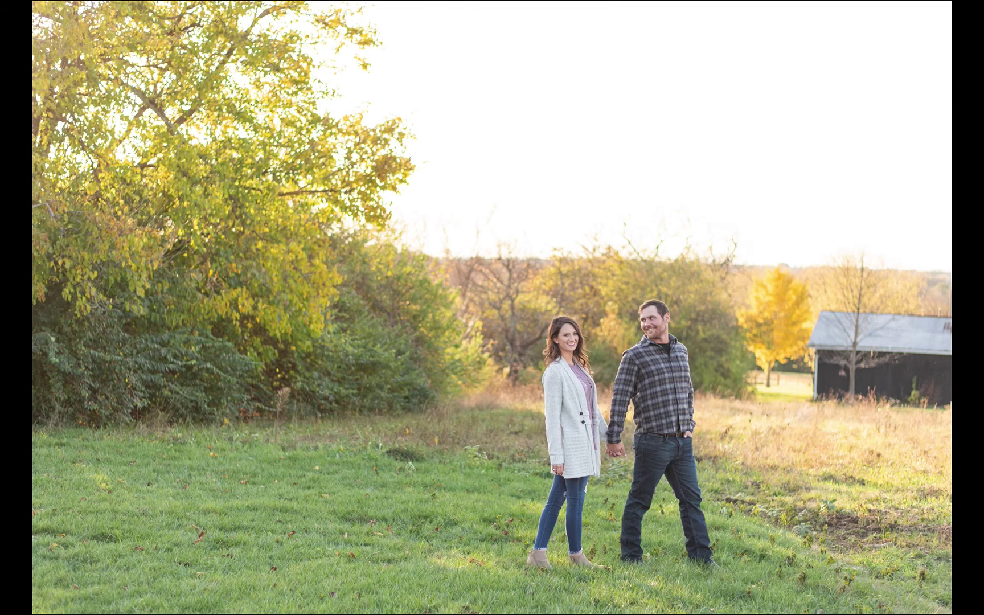
pyautogui.press('f')
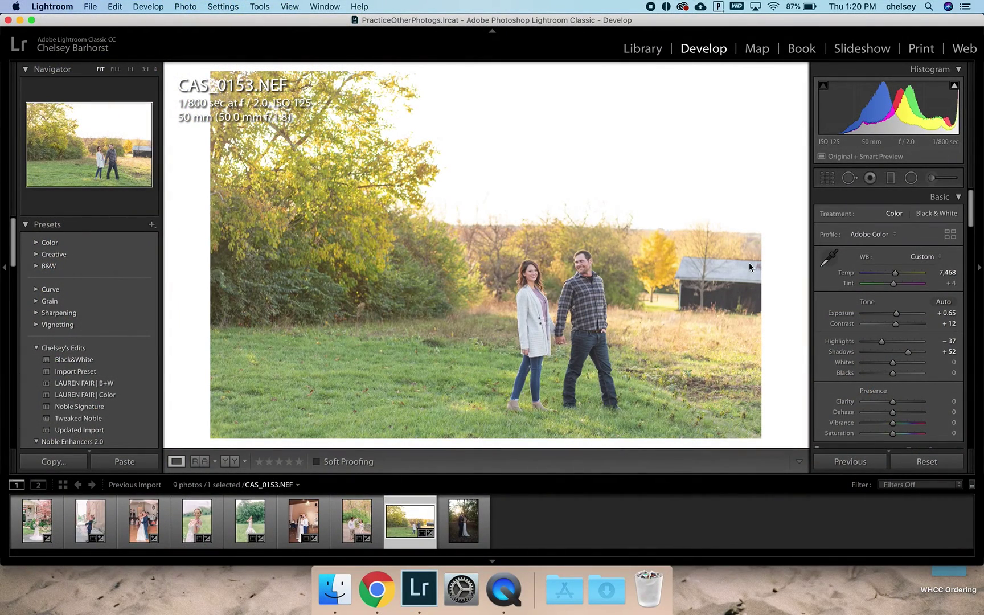
# Step: In the field couple photo's HSL adjustments, set yellow hue to +21, green hue to +7 and yellow saturation to −35
pyautogui.scroll(-10, 888, 328)
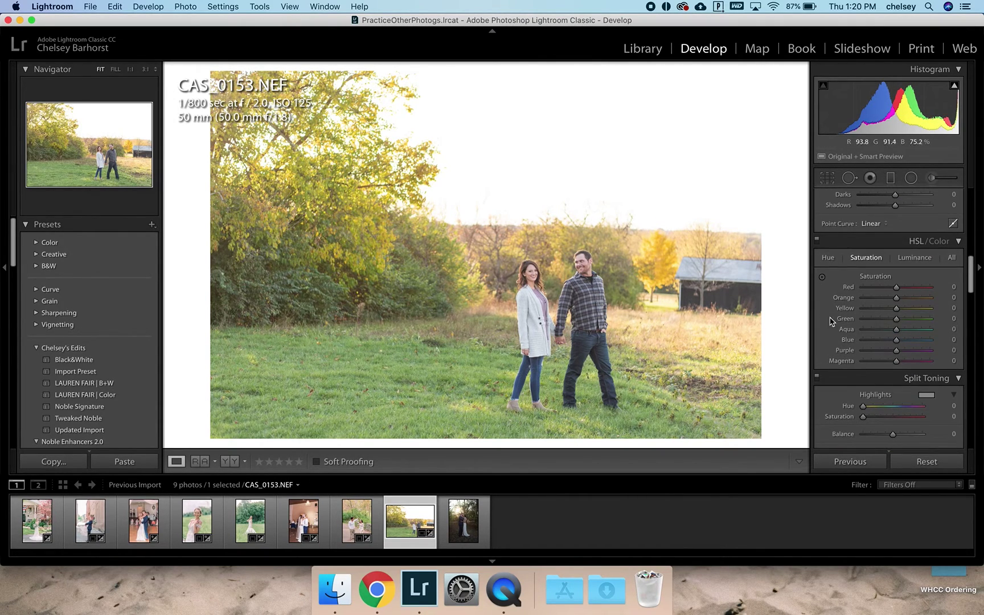
pyautogui.moveTo(895, 308)
pyautogui.mouseDown()
pyautogui.moveTo(887, 309)
pyautogui.moveTo(892, 329)
pyautogui.mouseUp()
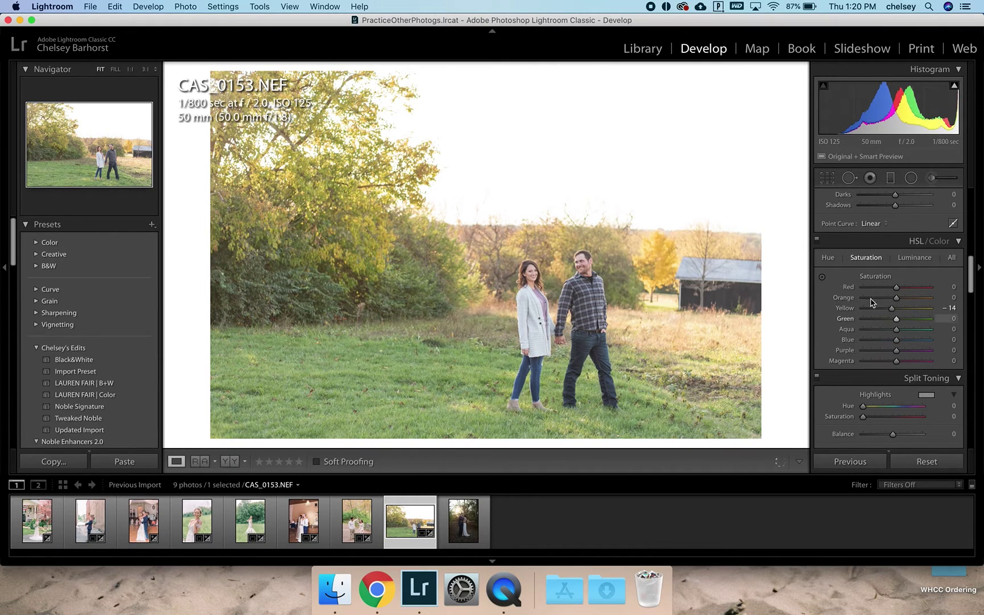
pyautogui.click(828, 259)
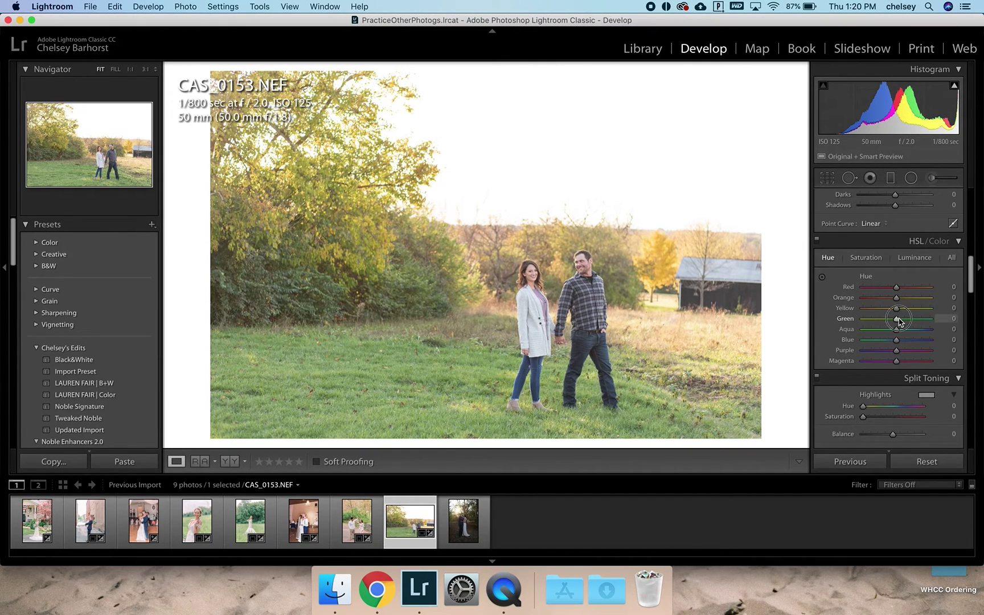
pyautogui.moveTo(898, 322); pyautogui.dragTo(904, 312)
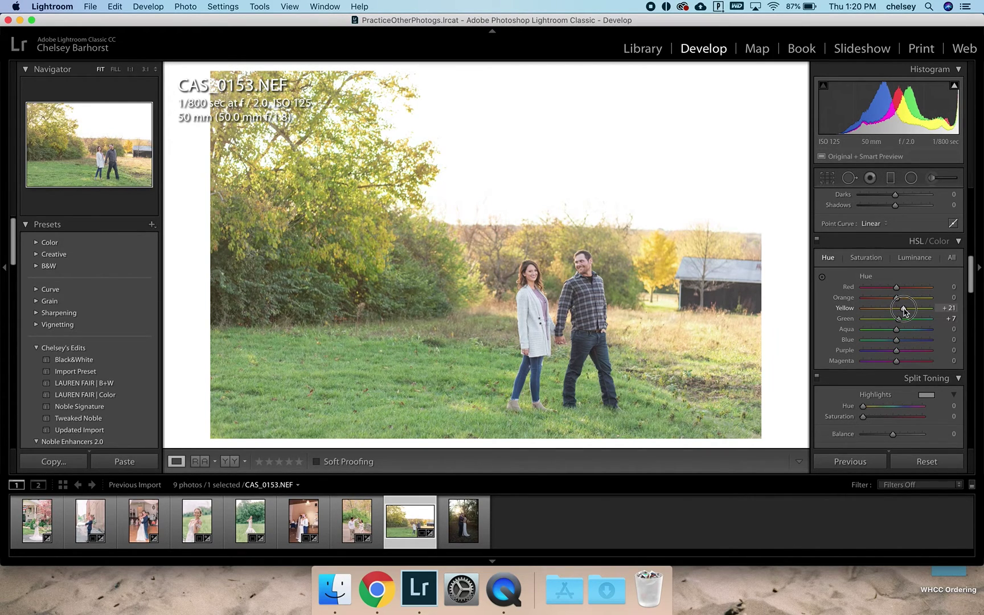
pyautogui.click(866, 258)
pyautogui.moveTo(896, 310); pyautogui.dragTo(885, 312)
pyautogui.moveTo(881, 313); pyautogui.dragTo(885, 314)
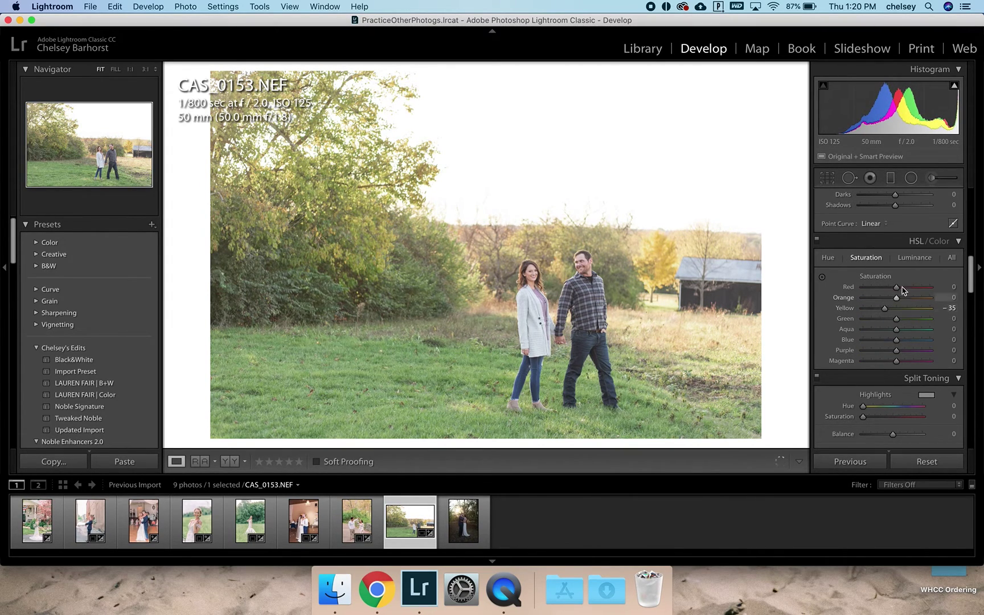
# Step: Set the field couple photo's exposure to +0.90, contrast to +36 and highlights to −44, and check the result full screen and up close
pyautogui.scroll(10, 891, 296)
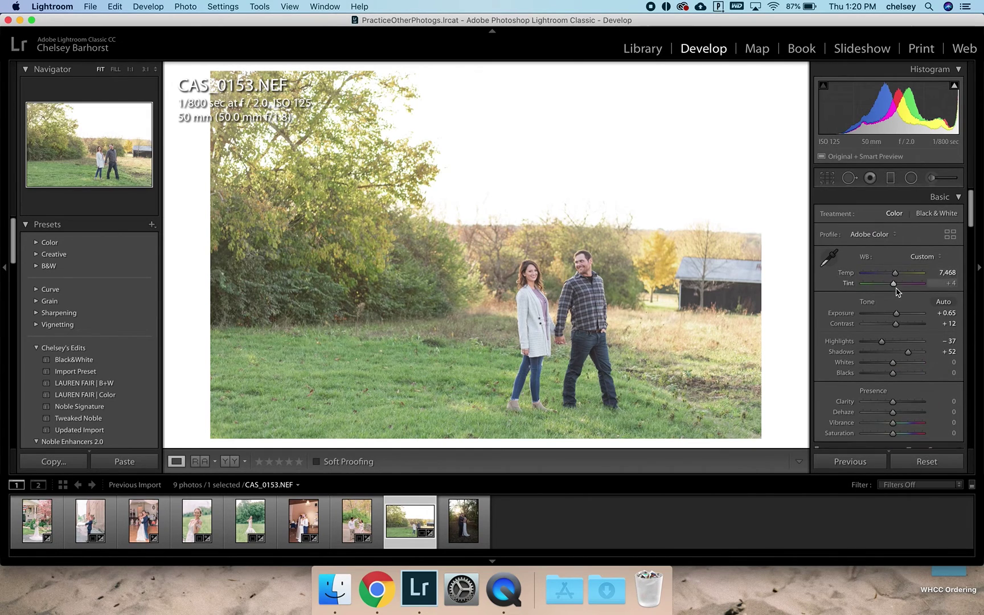
pyautogui.moveTo(896, 314)
pyautogui.mouseDown()
pyautogui.moveTo(877, 342)
pyautogui.moveTo(905, 330)
pyautogui.mouseUp()
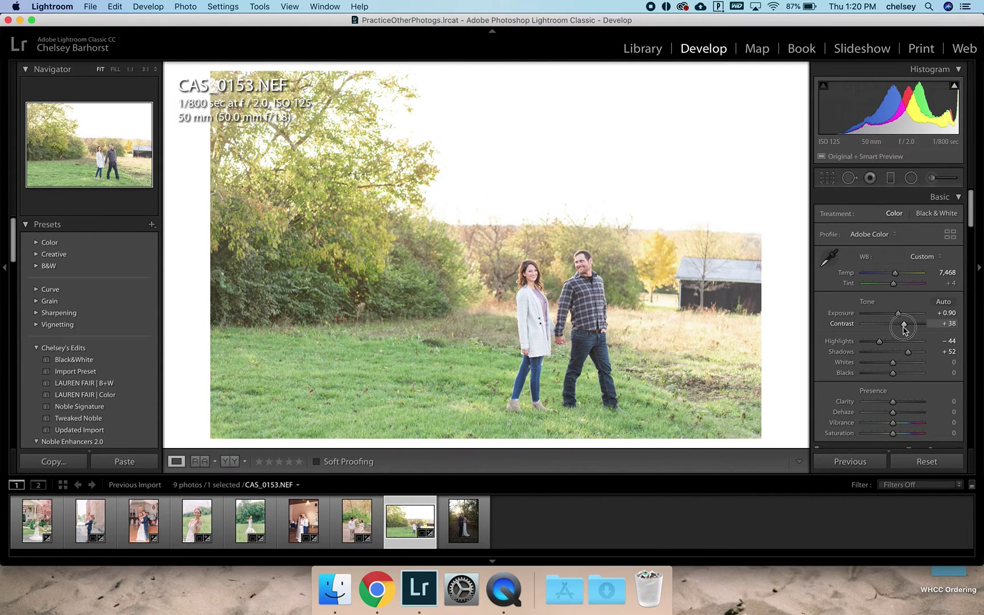
pyautogui.press('f')
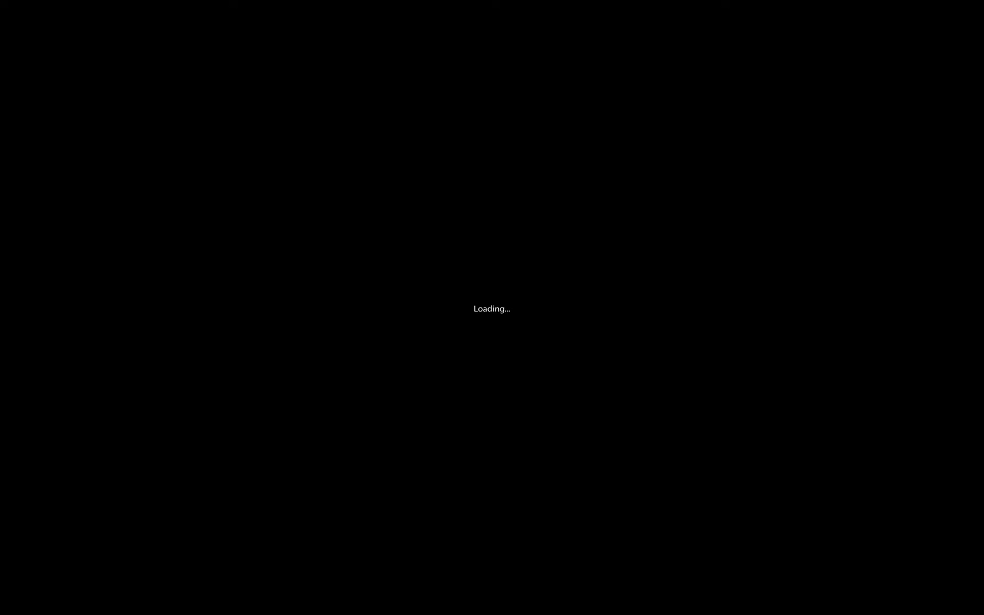
pyautogui.press('f')
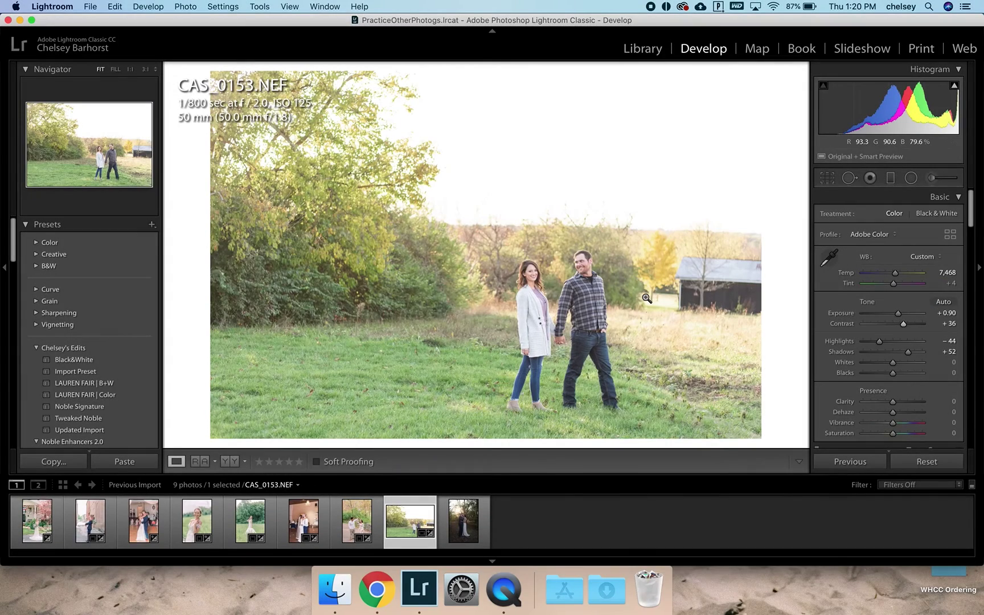
pyautogui.click(542, 301)
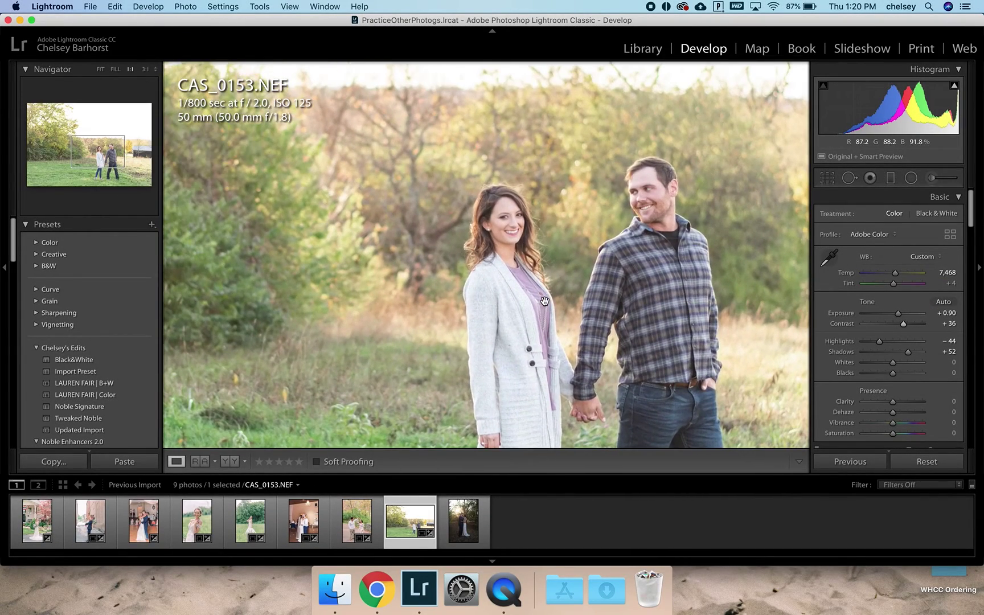
pyautogui.click(545, 303)
# Step: Open the kissing couple photo CAS_0522 and try to apply the Pro400H Frontier Normal EXP +2 v2 profile
pyautogui.click(464, 527)
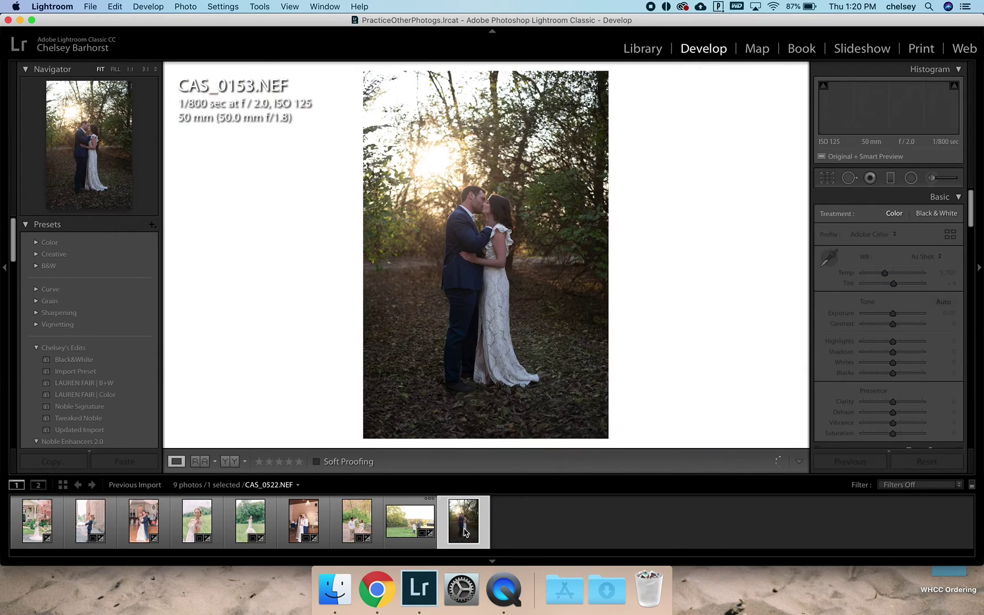
pyautogui.click(875, 235)
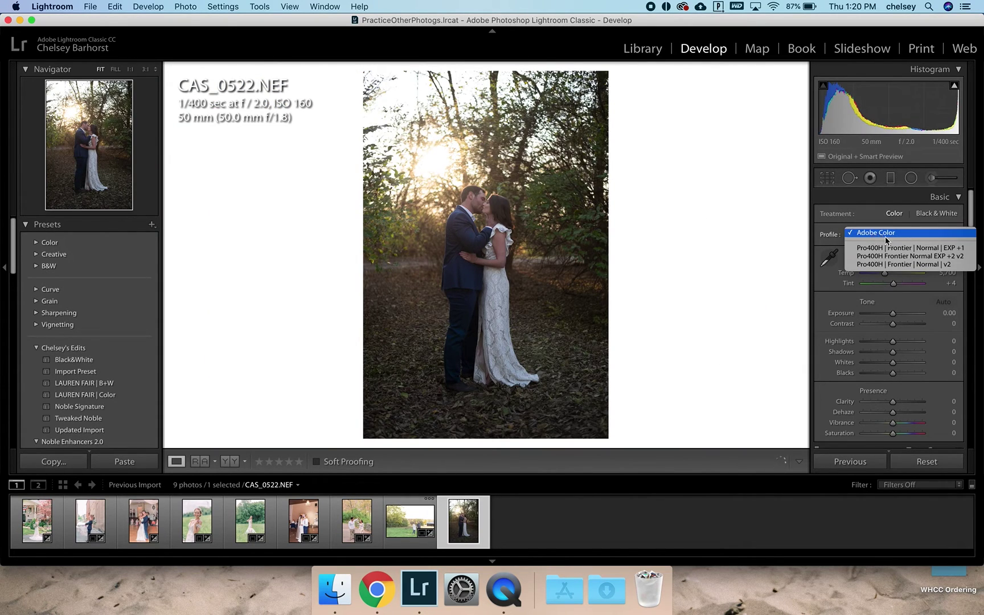
pyautogui.click(909, 256)
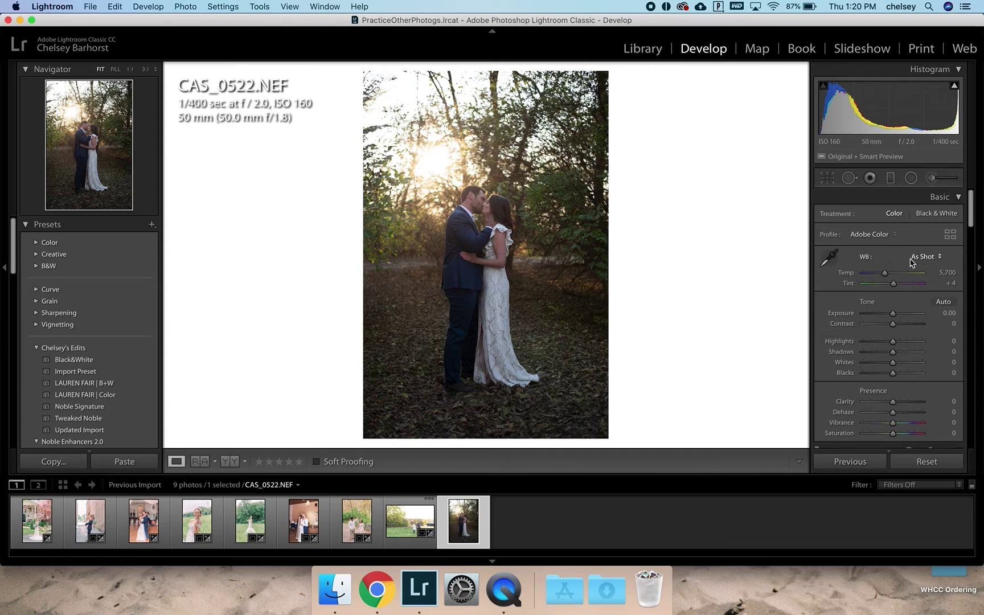
# Step: Enable lens profile corrections for the kissing couple photo, and set sharpening amount to 0 and luminance noise reduction to 12
pyautogui.scroll(-15, 909, 262)
pyautogui.scroll(8, 909, 263)
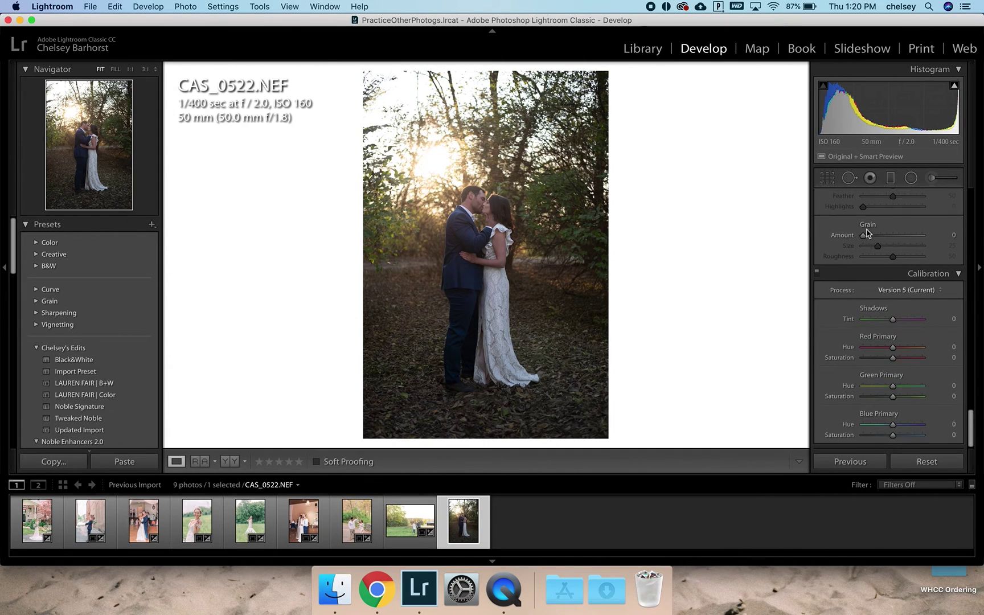
pyautogui.scroll(5, 890, 308)
pyautogui.click(823, 197)
pyautogui.scroll(6, 875, 355)
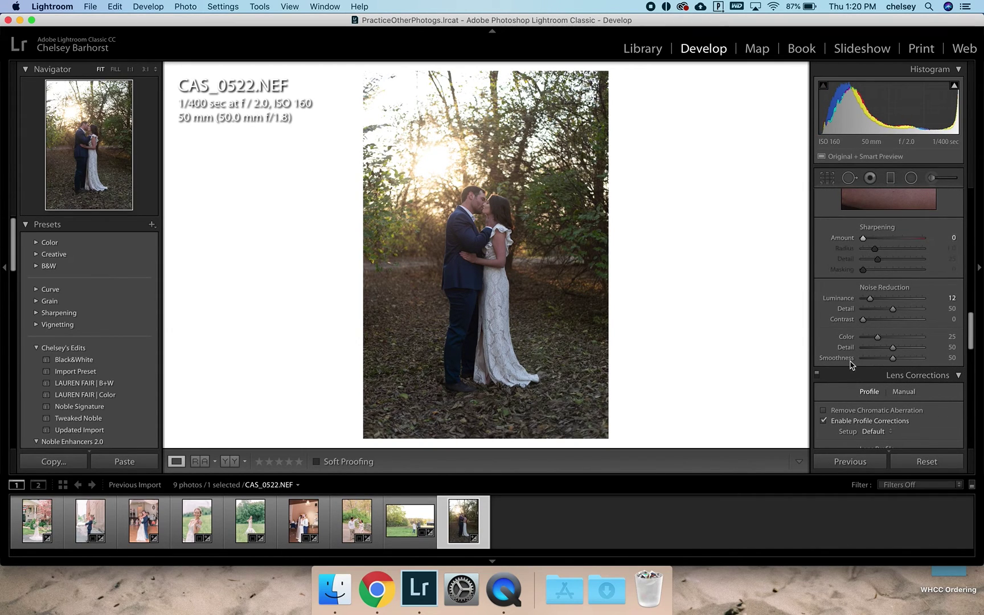
# Step: Brighten the kissing couple photo with shadows at +47 and exposure at +0.80
pyautogui.scroll(8, 854, 342)
pyautogui.scroll(8, 850, 364)
pyautogui.moveTo(892, 351); pyautogui.dragTo(906, 353)
pyautogui.moveTo(892, 313); pyautogui.dragTo(897, 314)
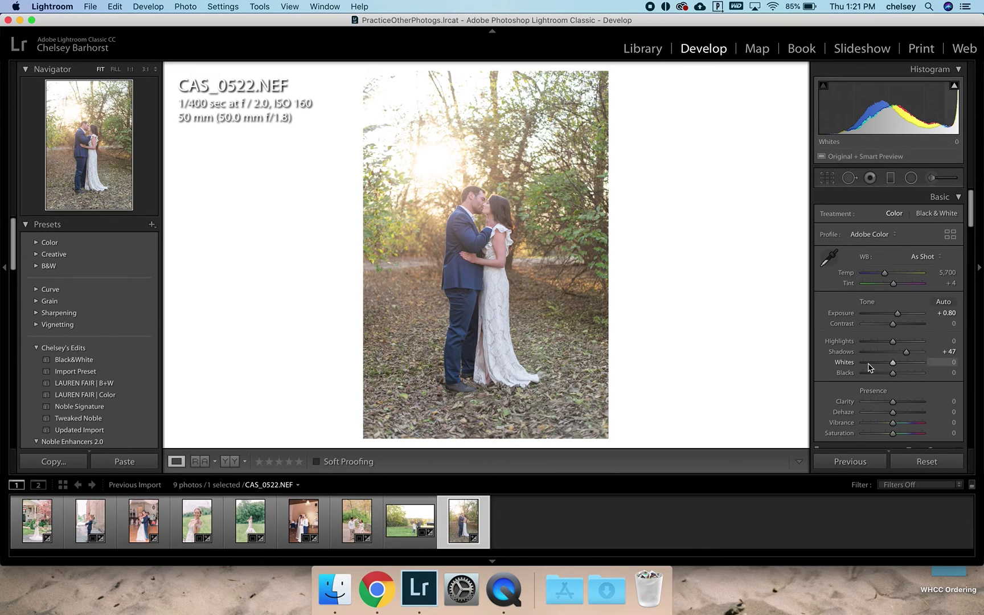
# Step: Crop the kissing couple photo more tightly and reposition the couple within the frame
pyautogui.click(827, 178)
pyautogui.moveTo(614, 439); pyautogui.dragTo(653, 382)
pyautogui.moveTo(553, 412); pyautogui.dragTo(538, 333)
pyautogui.press('Return')
# Step: Set the kissing couple photo's exposure to +0.95, contrast to +54, highlights to −25, temperature to 6,183 and tint to +9, and preview it full screen
pyautogui.moveTo(892, 324)
pyautogui.mouseDown()
pyautogui.moveTo(908, 325)
pyautogui.moveTo(878, 343)
pyautogui.moveTo(900, 316)
pyautogui.mouseUp()
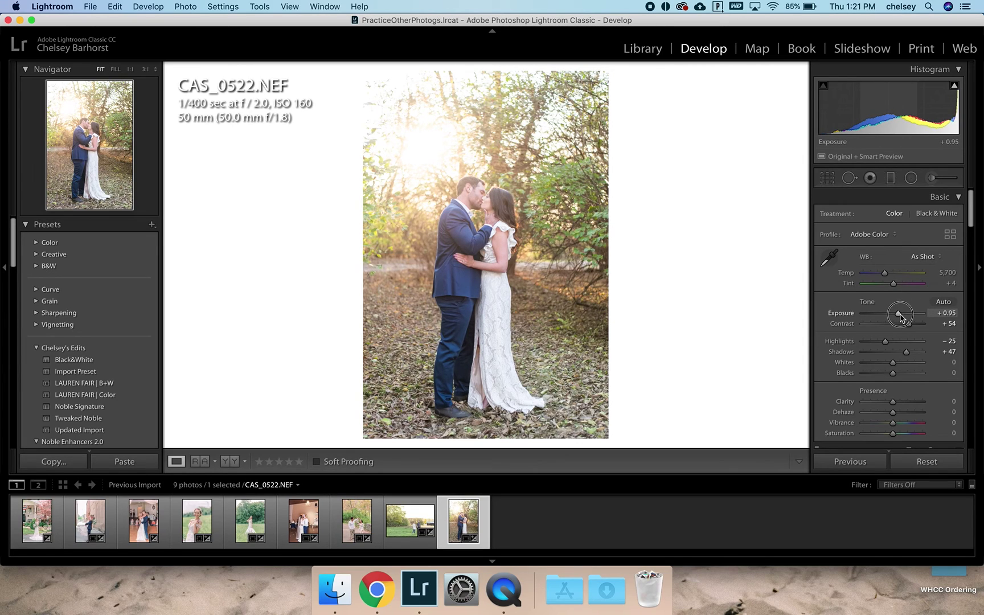
pyautogui.moveTo(884, 273); pyautogui.dragTo(889, 277)
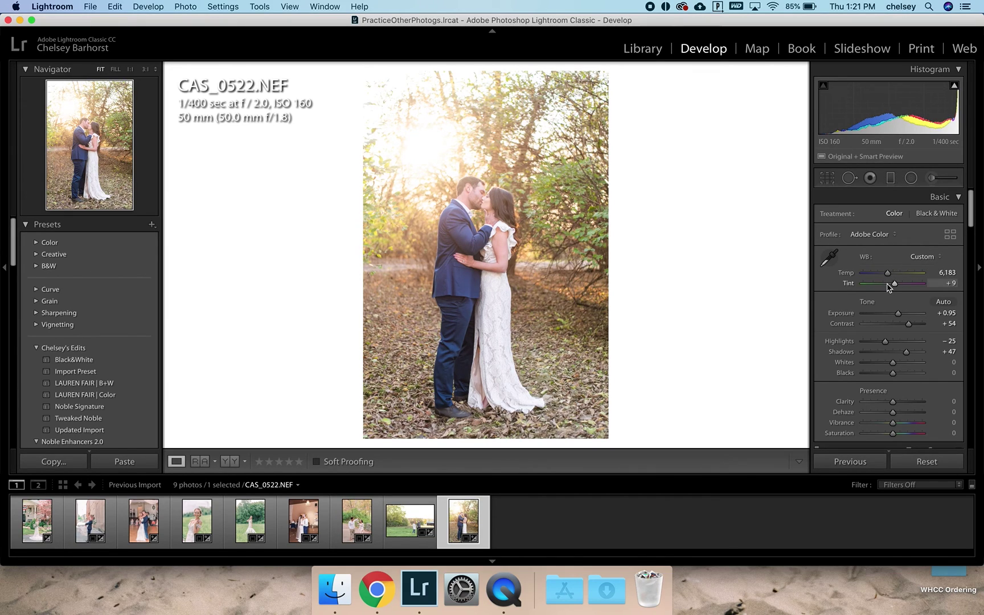
pyautogui.press('f')
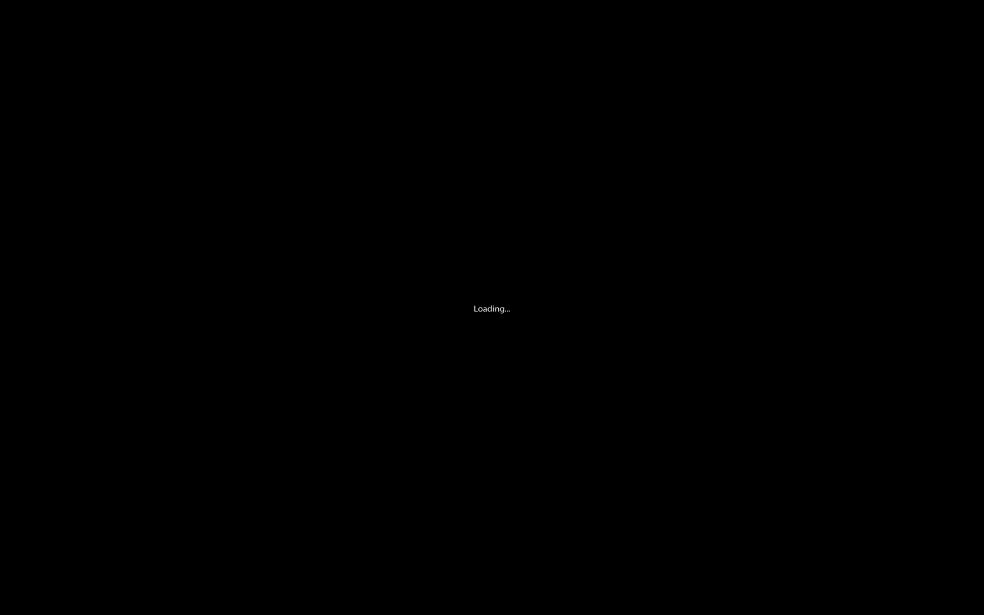
pyautogui.press('f')
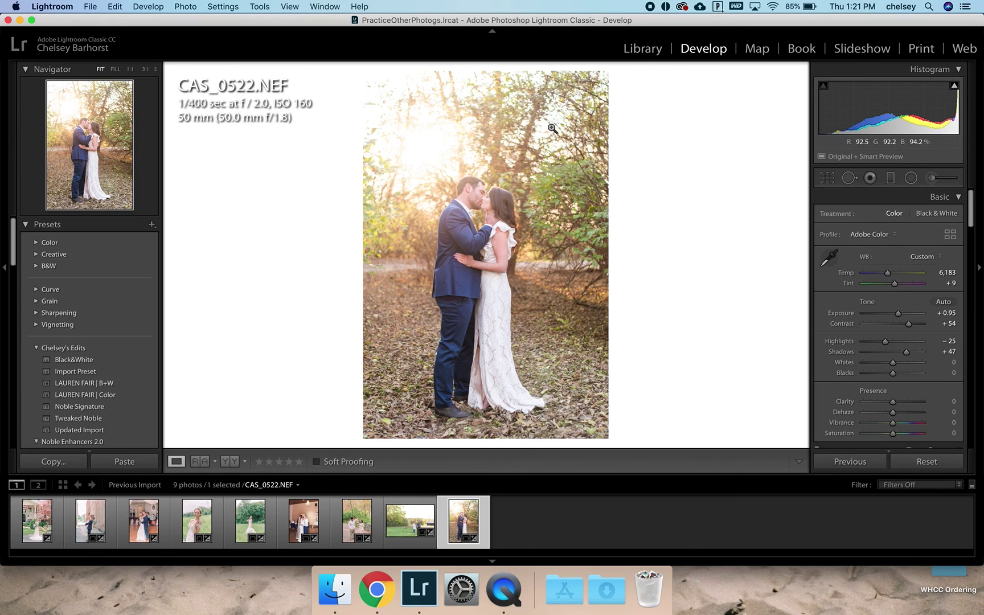